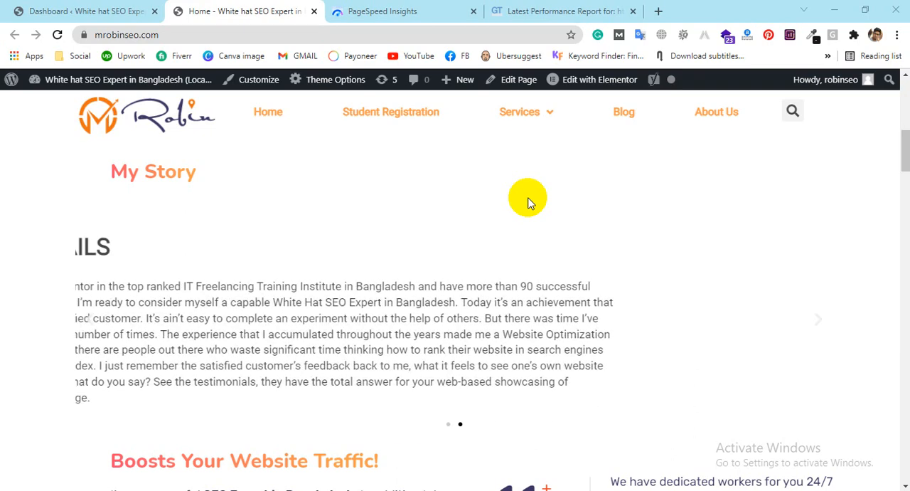
scroll(528, 203, "down", 10)
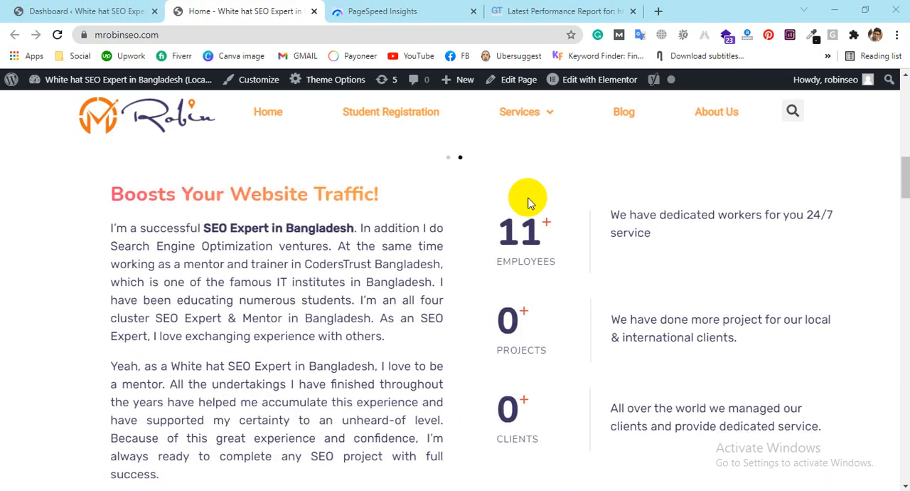
scroll(527, 202, "up", 12)
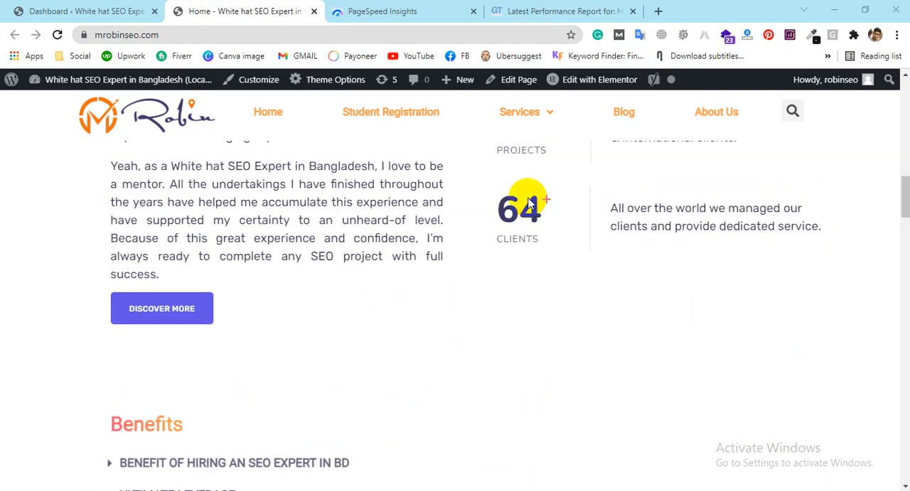
scroll(527, 203, "down", 3)
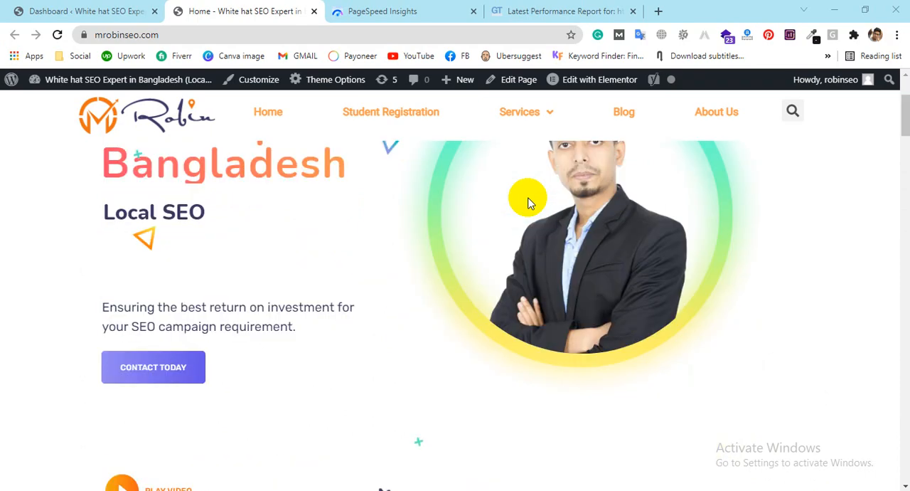
scroll(528, 203, "down", 8)
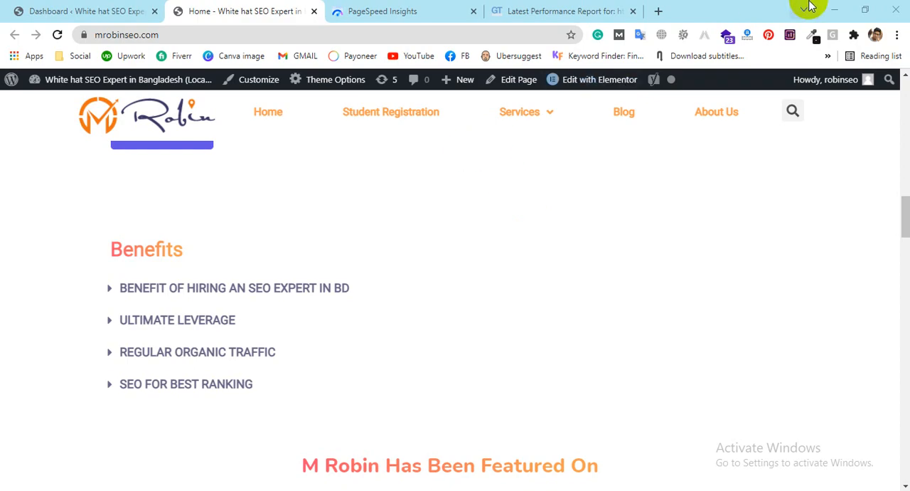
Step: Search Google for "wp rocket plugin" in a new browser tab
left_click(660, 11)
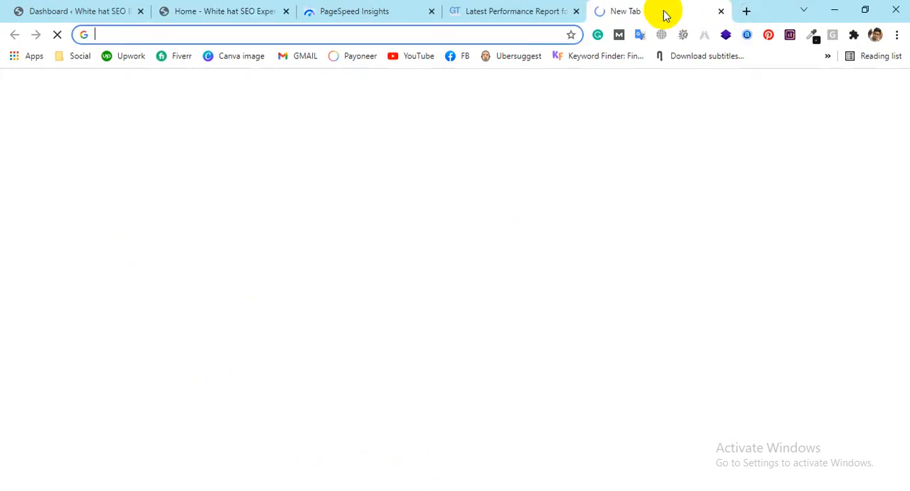
type("wp ro")
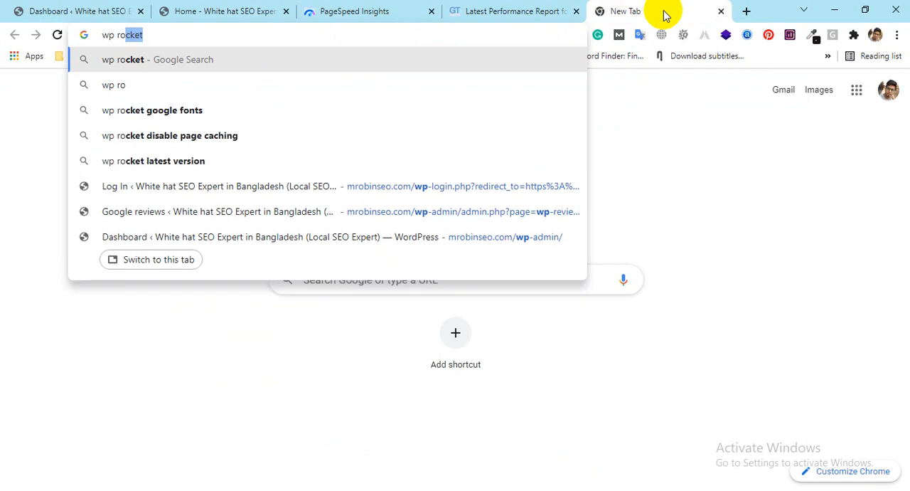
key("BackSpace")
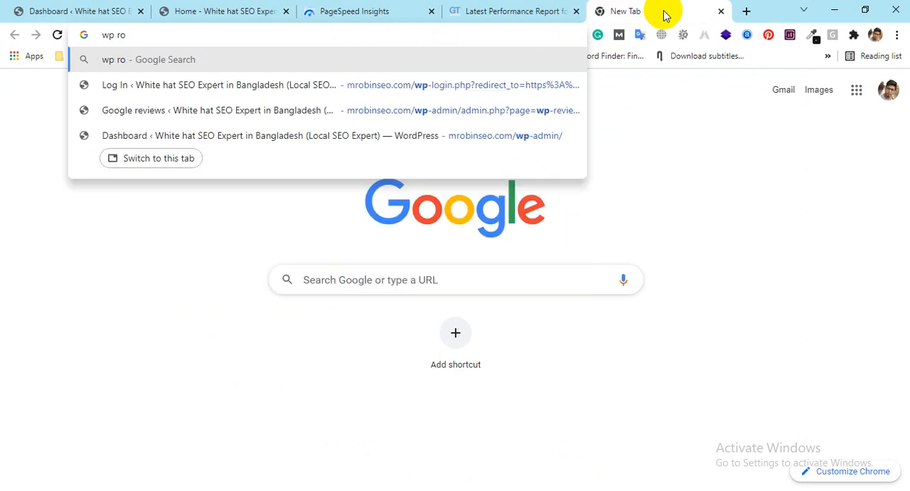
type("cket")
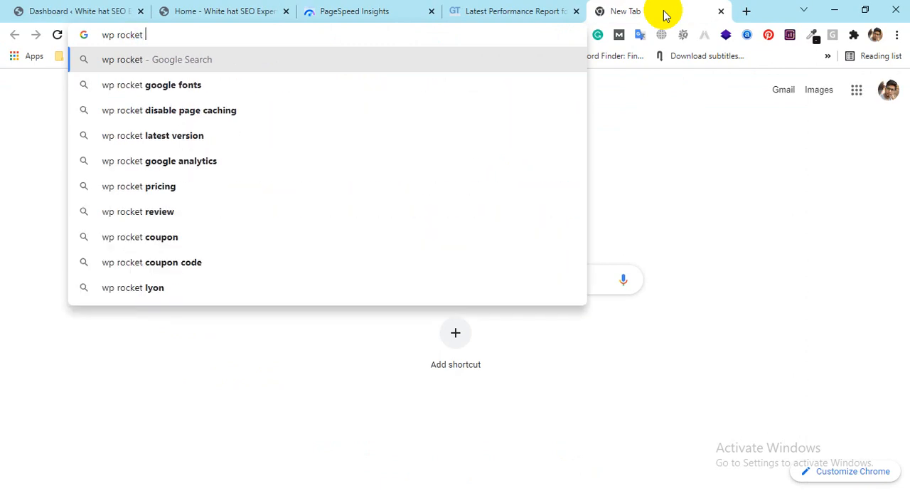
type(" p")
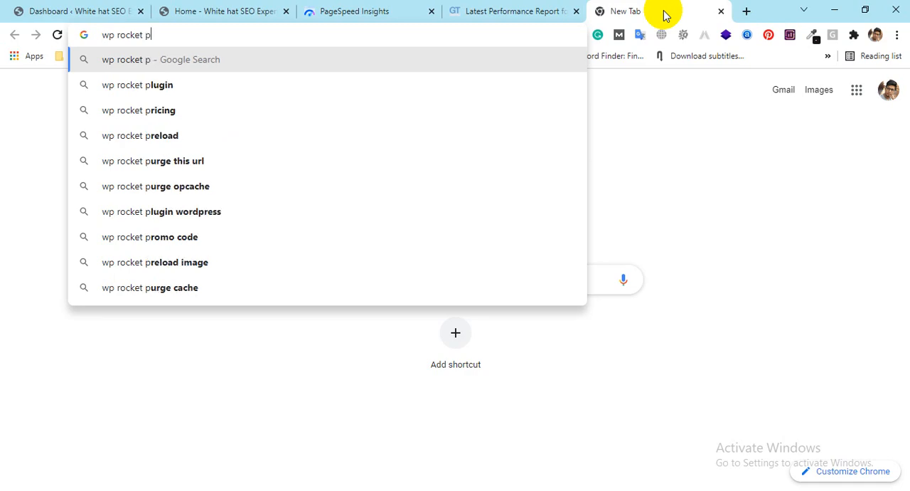
left_click(255, 85)
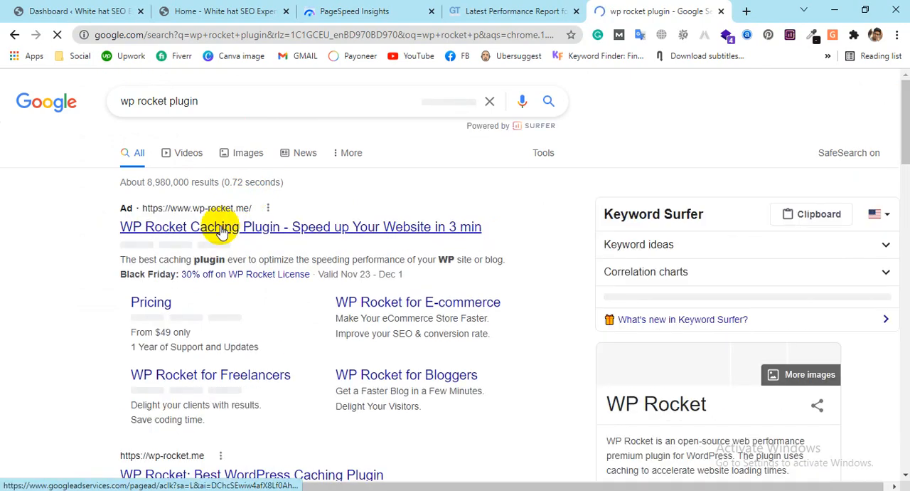
Step: Open the WP Rocket Caching Plugin site, examine its license pricing plans, and close that browser tab
left_click(222, 228)
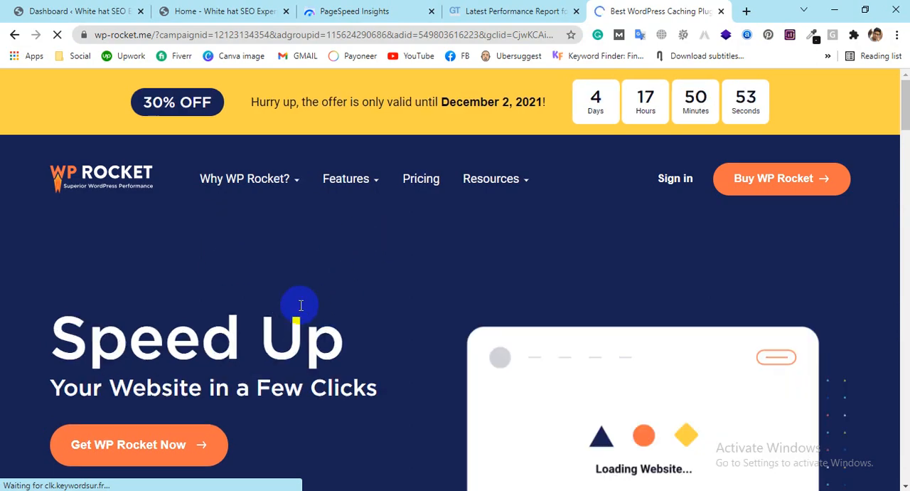
scroll(301, 305, "down", 3)
scroll(356, 304, "up", 3)
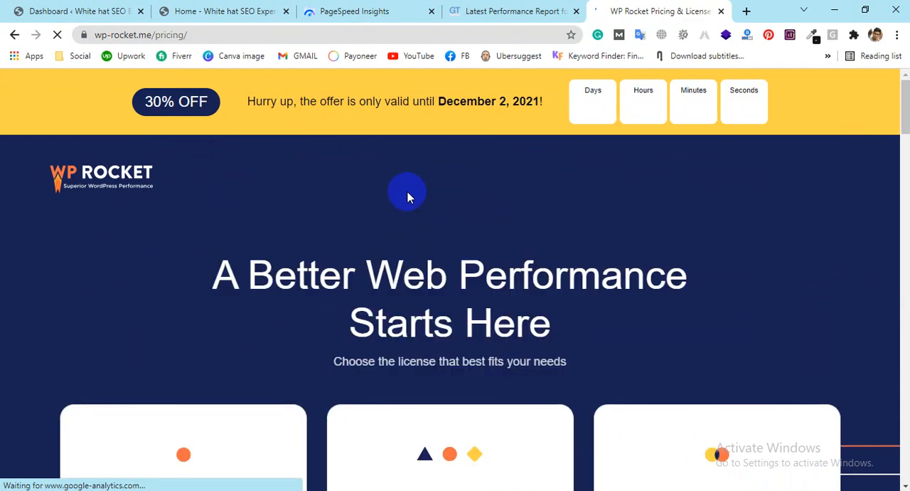
scroll(526, 169, "down", 1)
scroll(526, 169, "down", 2)
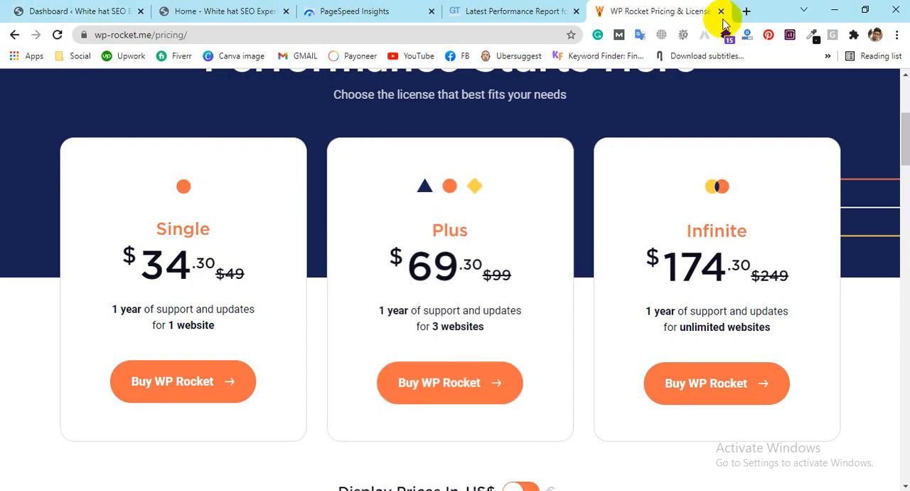
left_click(721, 11)
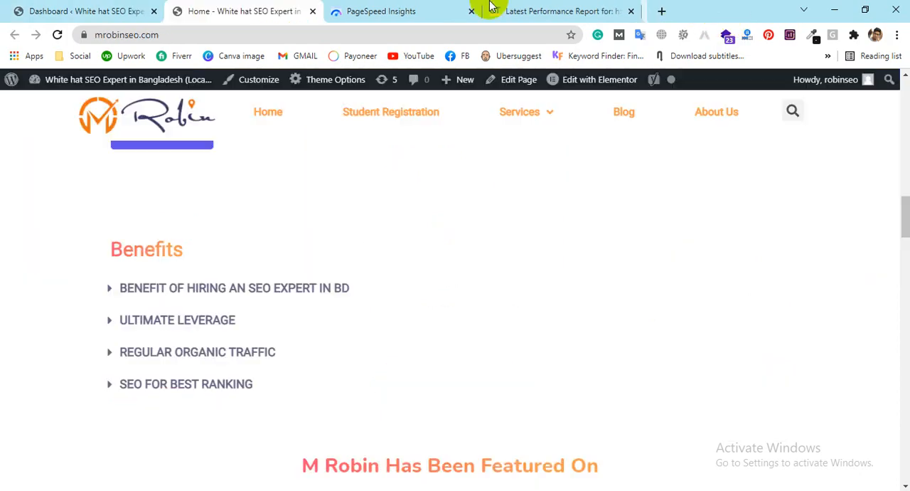
Step: Switch to the WordPress dashboard and open the installed plugins list
left_click(6, 8)
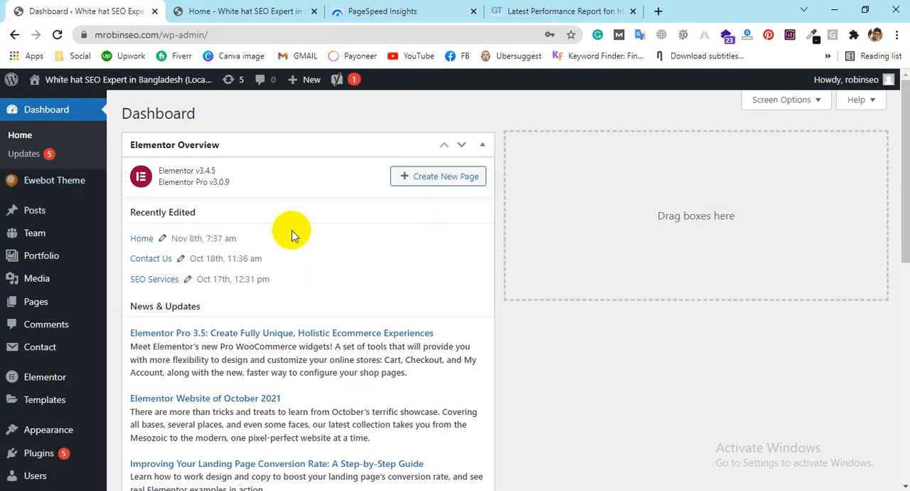
scroll(62, 291, "down", 2)
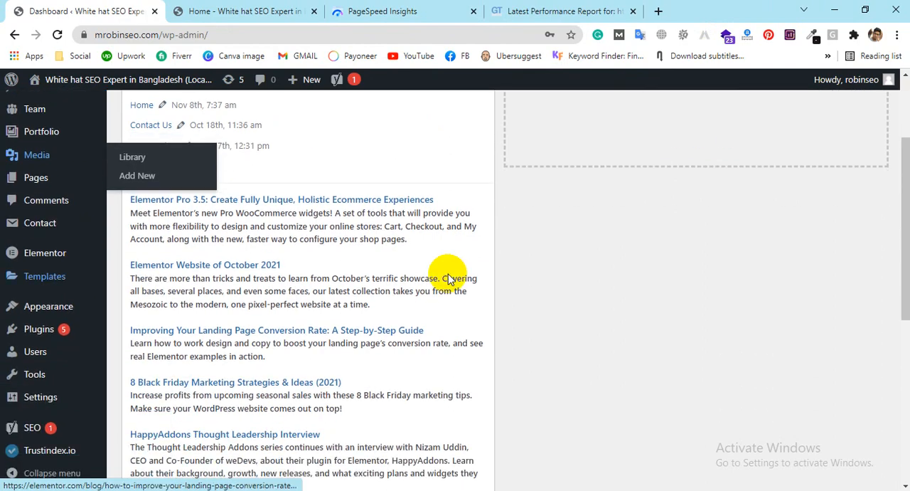
left_click(43, 329)
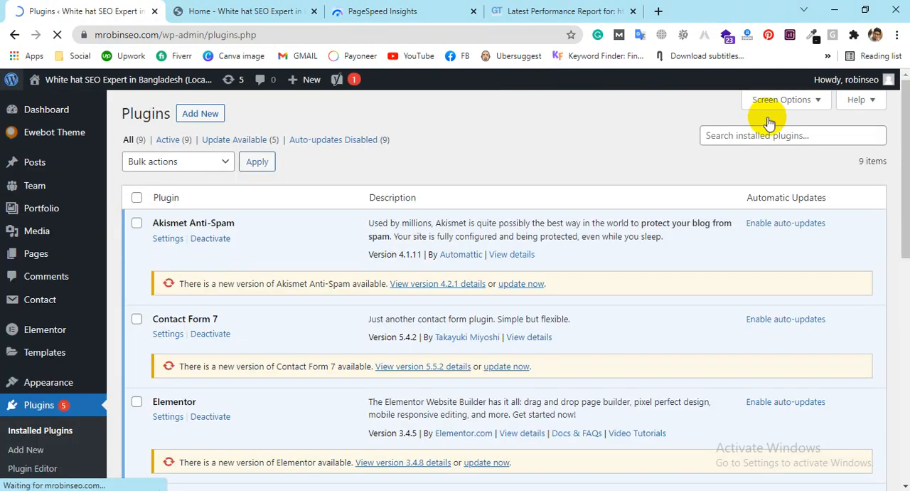
Step: Examine the full list of installed plugins to see which ones the site already uses
scroll(462, 199, "down", 5)
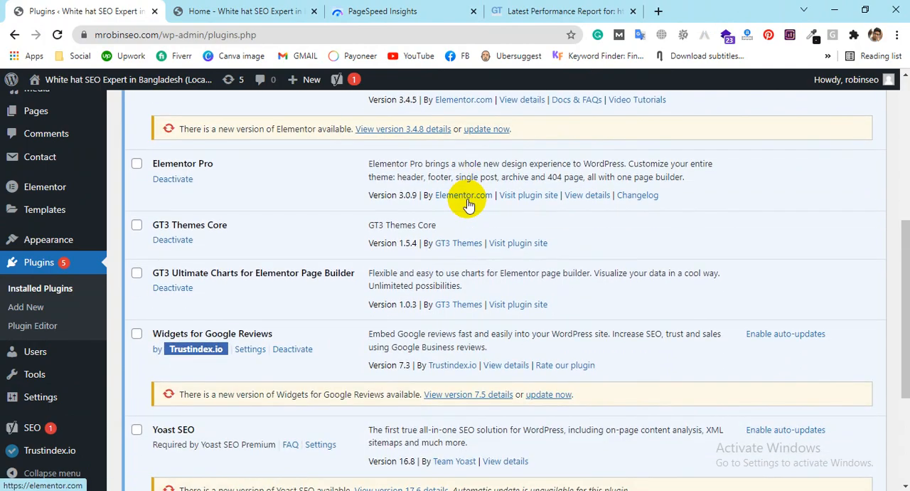
scroll(468, 199, "down", 4)
scroll(426, 197, "up", 9)
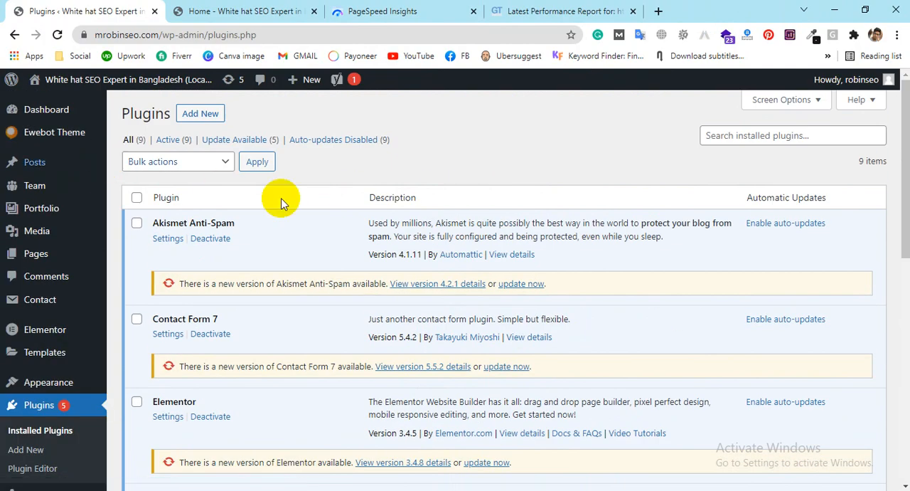
scroll(430, 201, "down", 9)
scroll(260, 256, "up", 3)
scroll(261, 255, "down", 3)
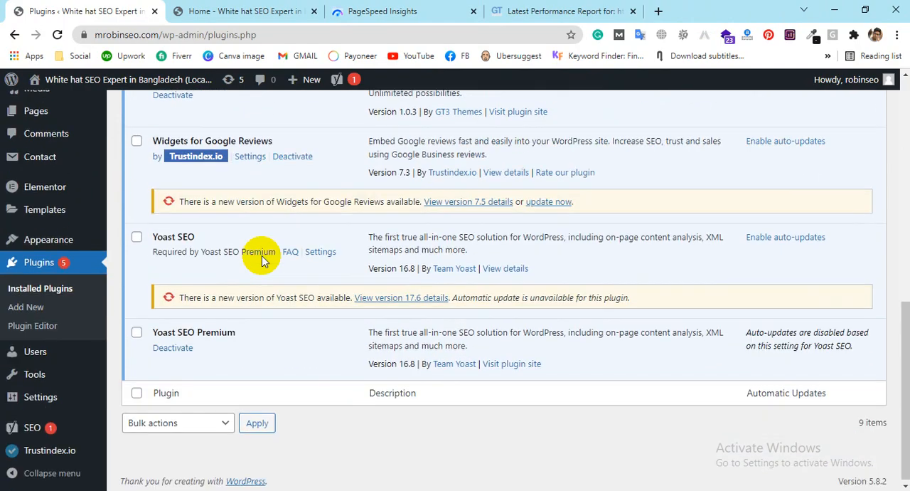
scroll(302, 320, "up", 2)
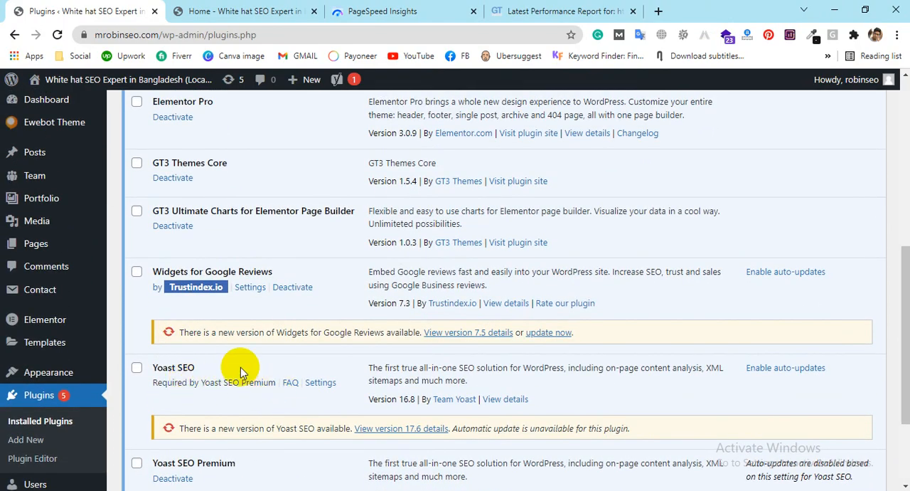
scroll(200, 355, "up", 2)
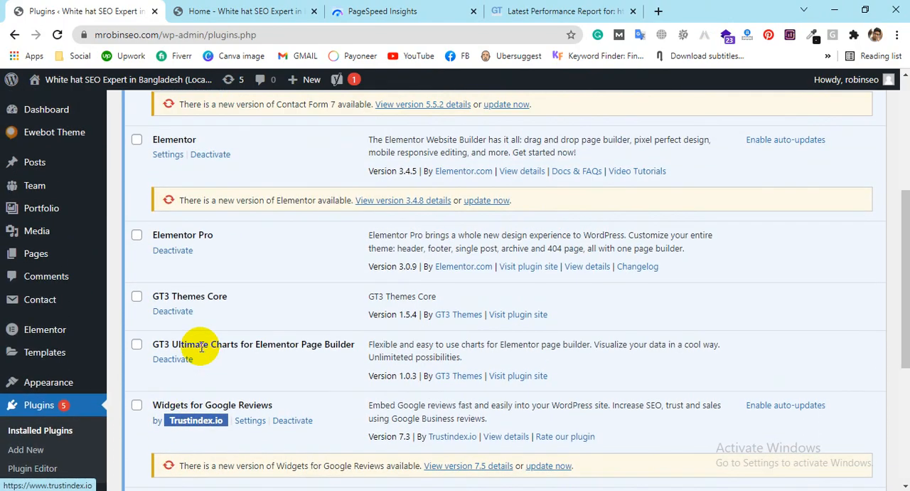
scroll(203, 345, "up", 4)
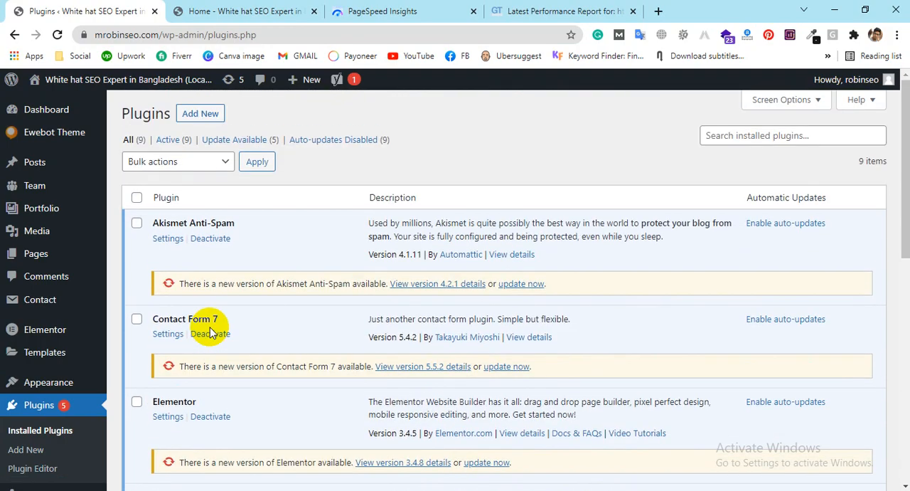
scroll(210, 327, "down", 5)
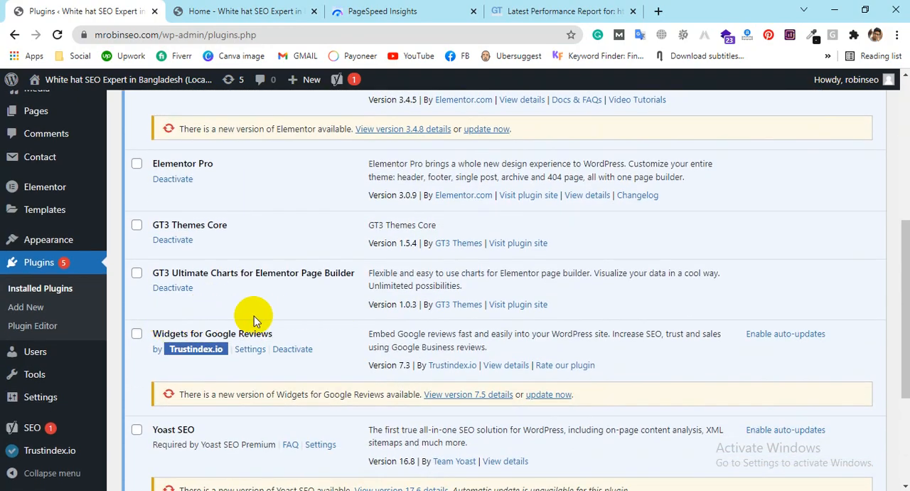
scroll(313, 316, "up", 5)
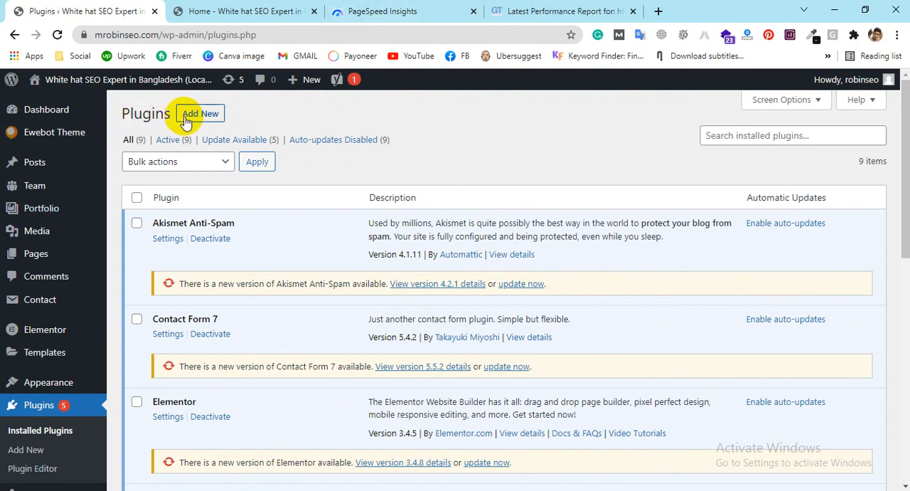
Step: Start adding a new plugin and search the plugin directory for "flying speed by"
left_click(200, 112)
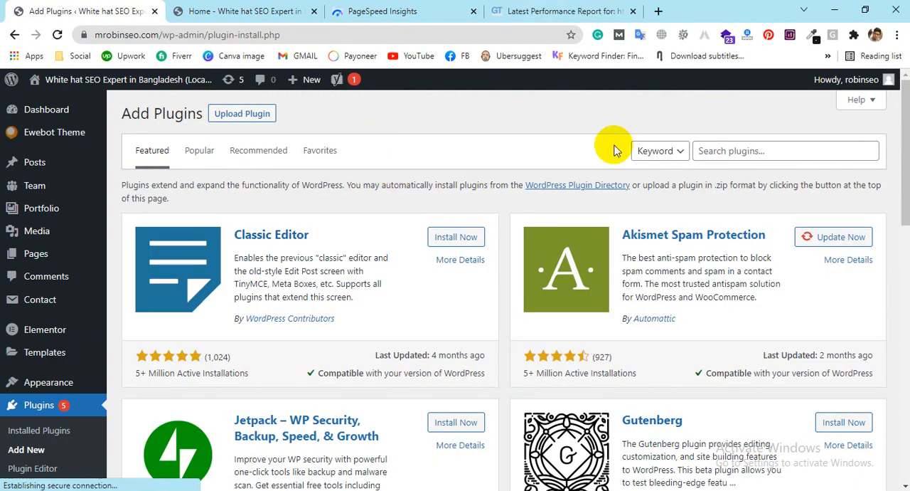
left_click(724, 145)
type("f")
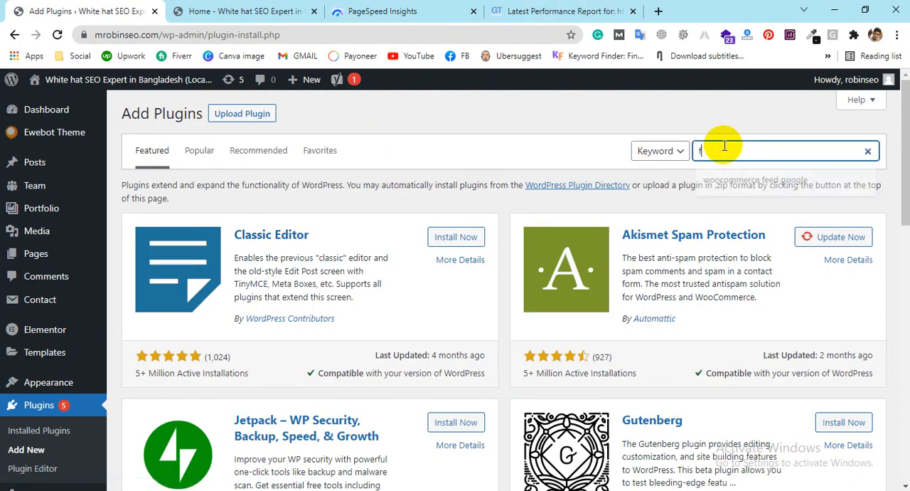
type("lying")
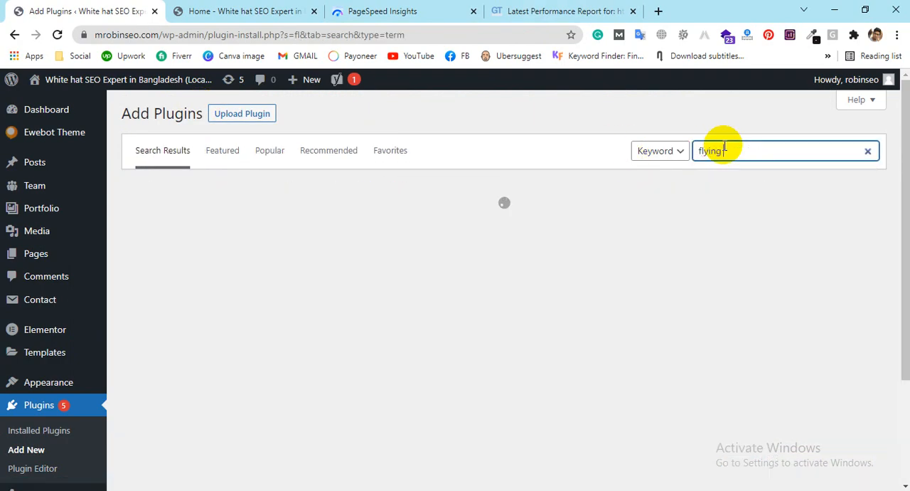
type(" speed ")
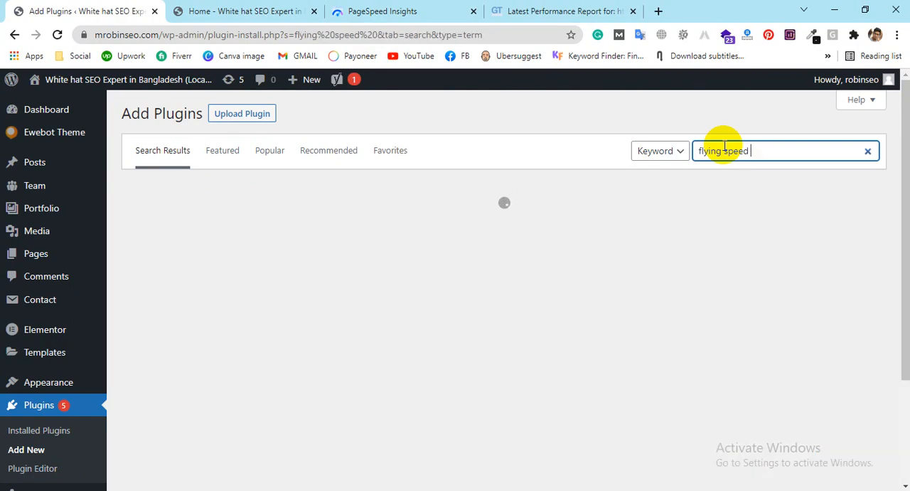
type("by")
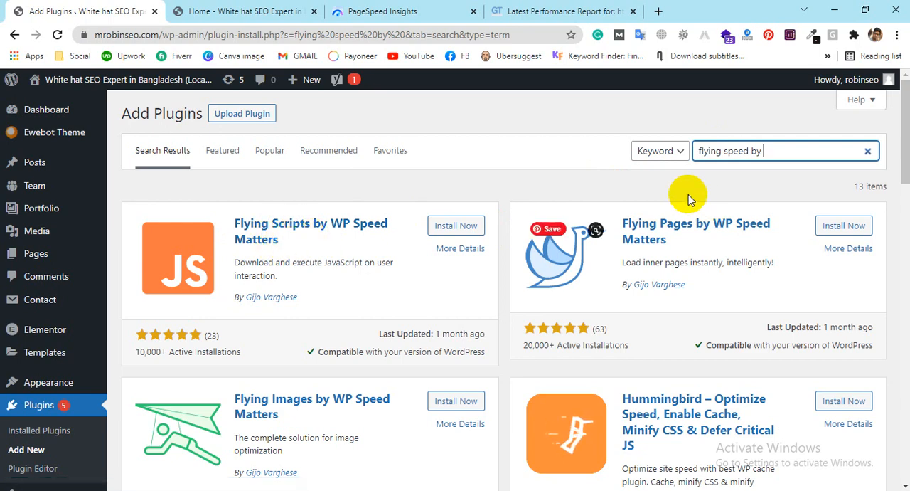
Step: Change the plugin search to "flying scripts by" and install Flying Scripts by WP Speed Matters
left_click(749, 152)
key("BackSpace")
key("BackSpace")
key("BackSpace")
key("BackSpace")
key("BackSpace")
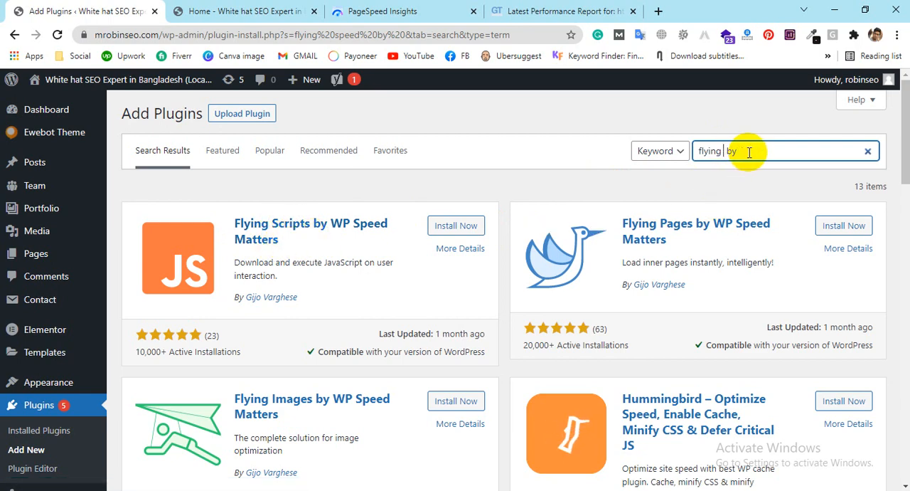
type("scripts")
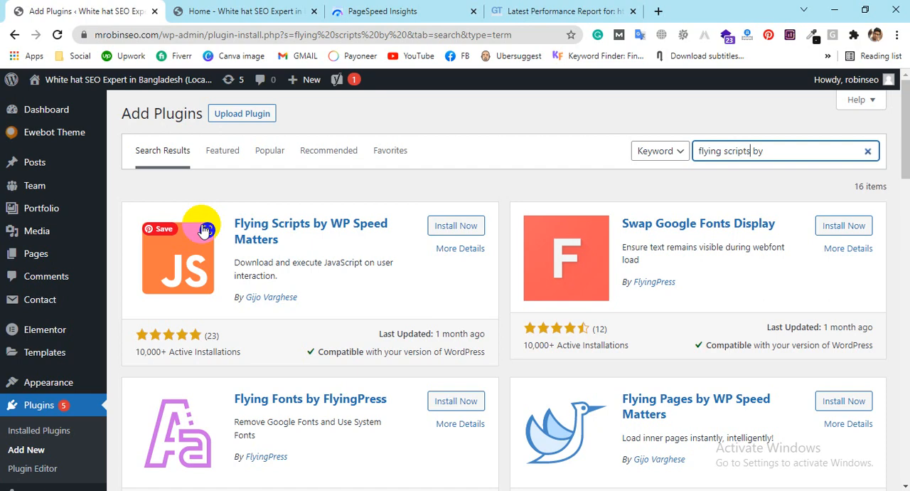
left_click(475, 224)
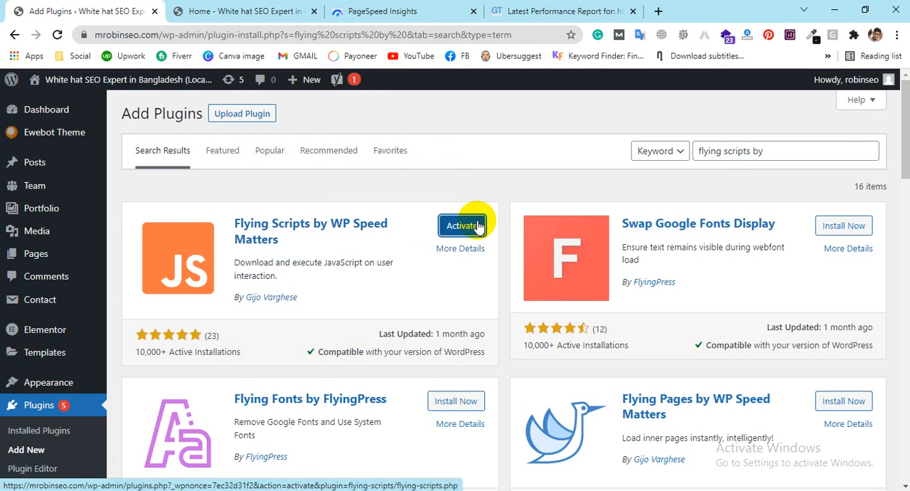
Step: Replace the plugin search term with "webp converters" to look for image conversion plugins
triple_click(721, 146)
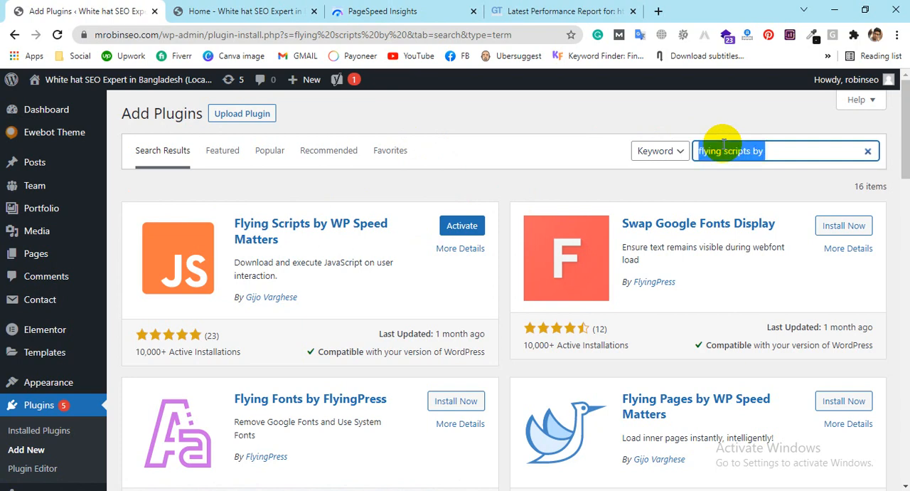
key("BackSpace")
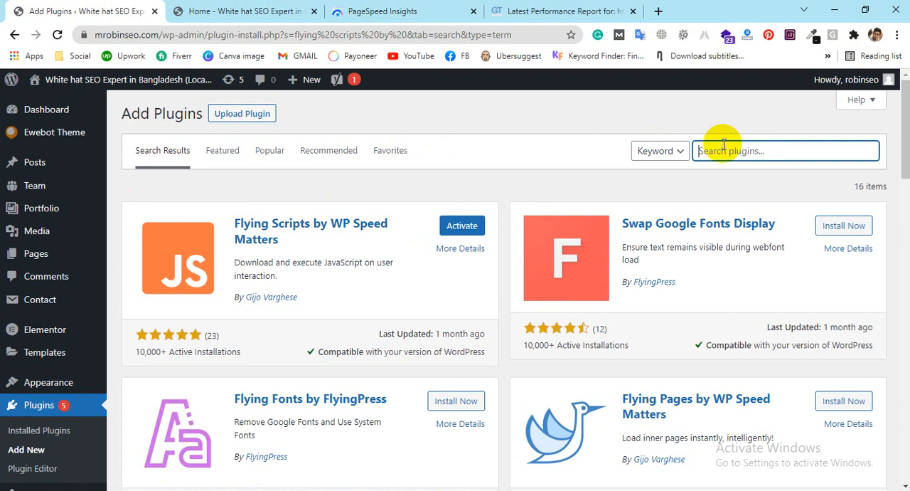
type("webp conver")
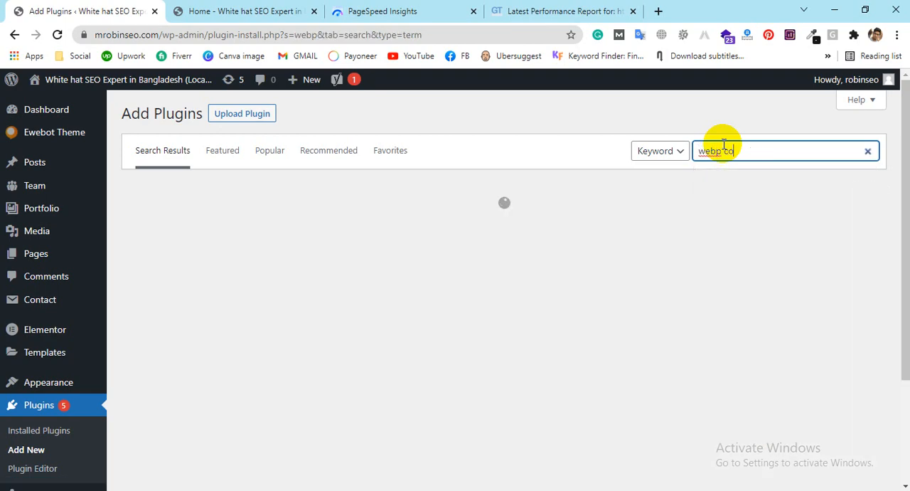
type("ters")
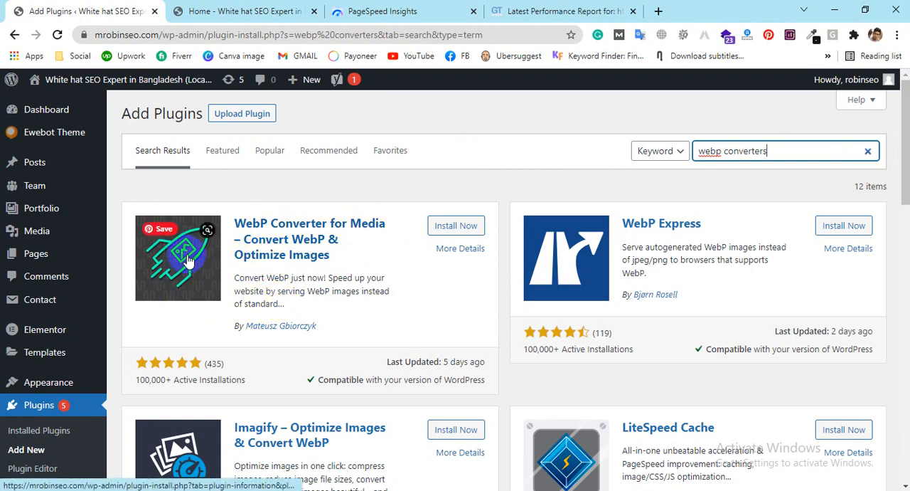
Step: Install the WebP Converter for Media and LiteSpeed Cache plugins from the search results
left_click(455, 229)
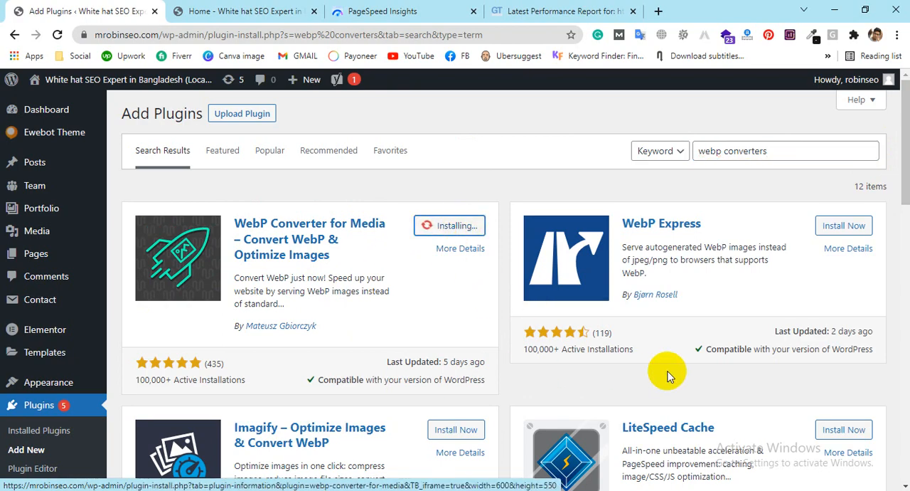
scroll(668, 374, "down", 1)
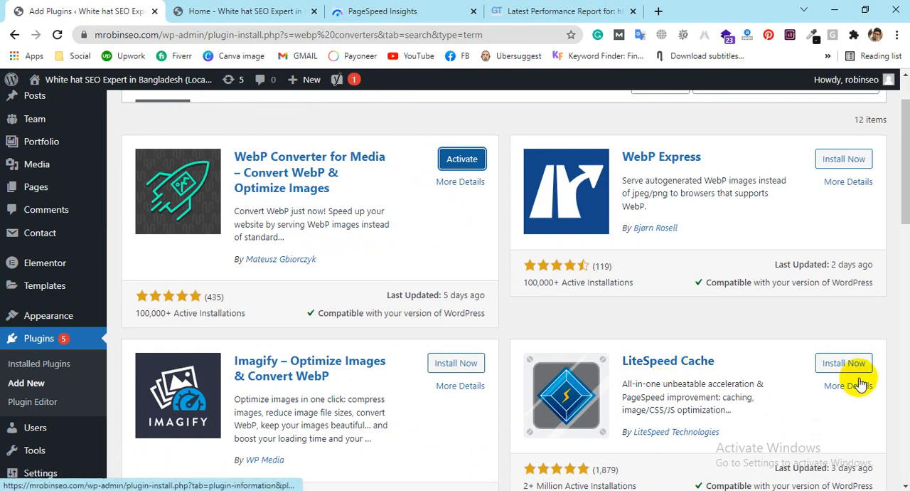
left_click(847, 364)
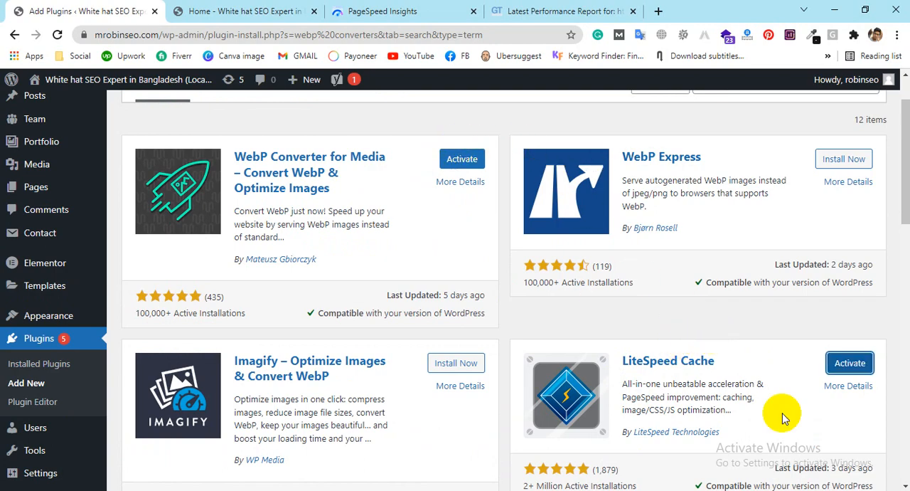
Step: Change the plugin search to "w3 cache" to find the W3 Total Cache plugin
scroll(846, 398, "up", 1)
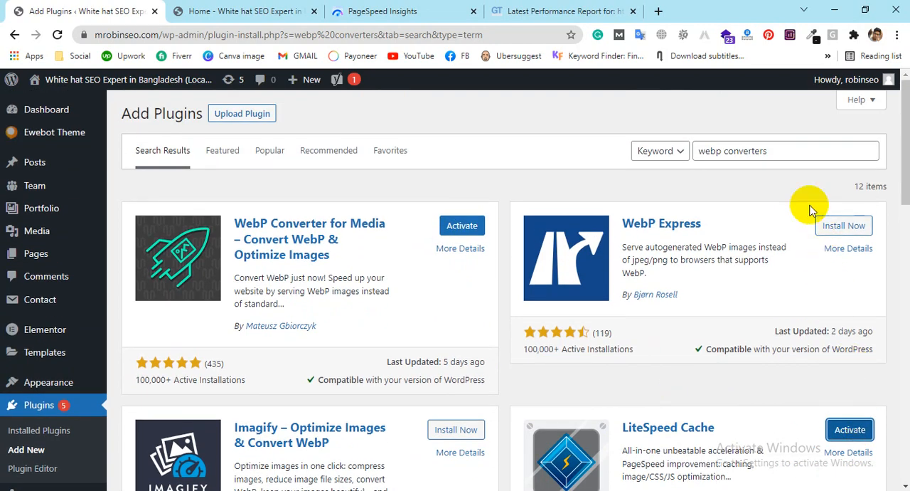
triple_click(761, 149)
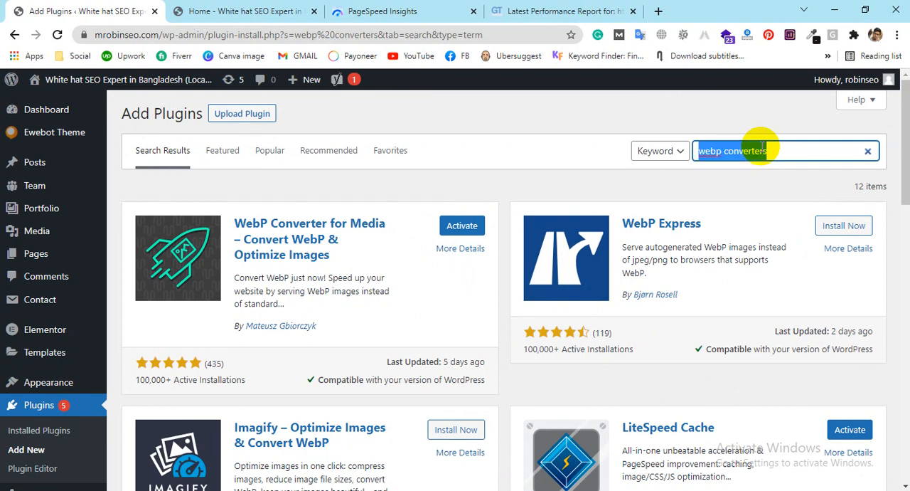
type("w3 ca")
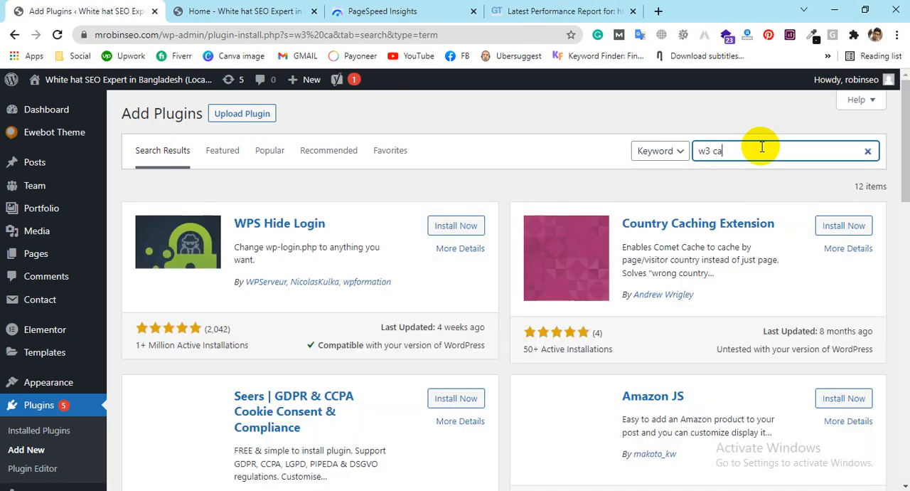
type("hce")
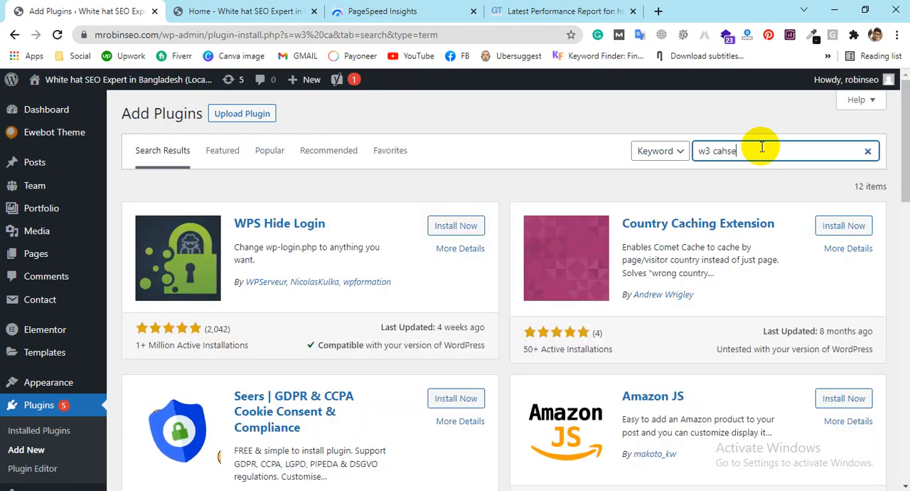
key("BackSpace")
key("BackSpace")
key("BackSpace")
type("che")
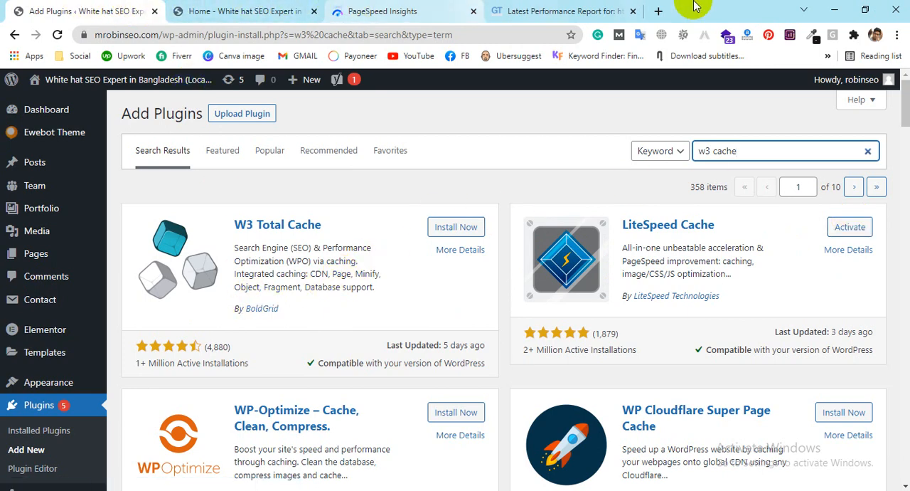
Step: Switch to the open PageSpeed Insights report and highlight the pagespeed.web.dev part of its web address
mouse_move(3, 165)
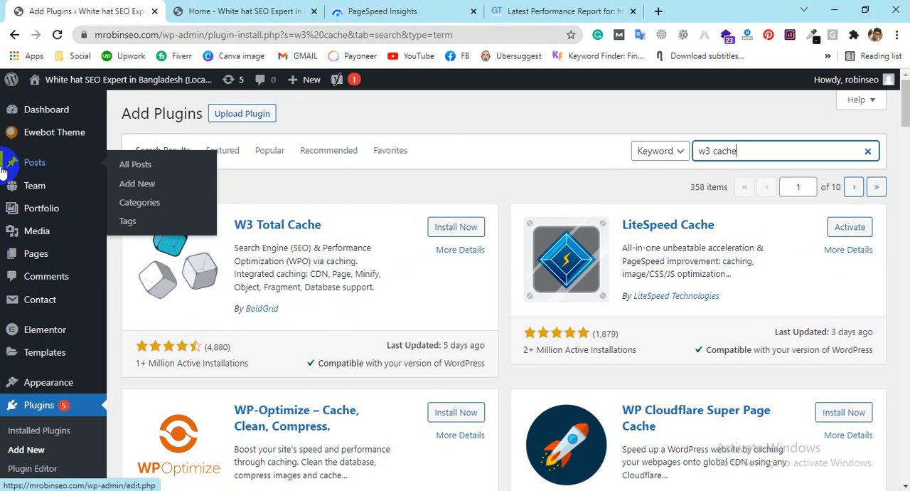
left_click(433, 9)
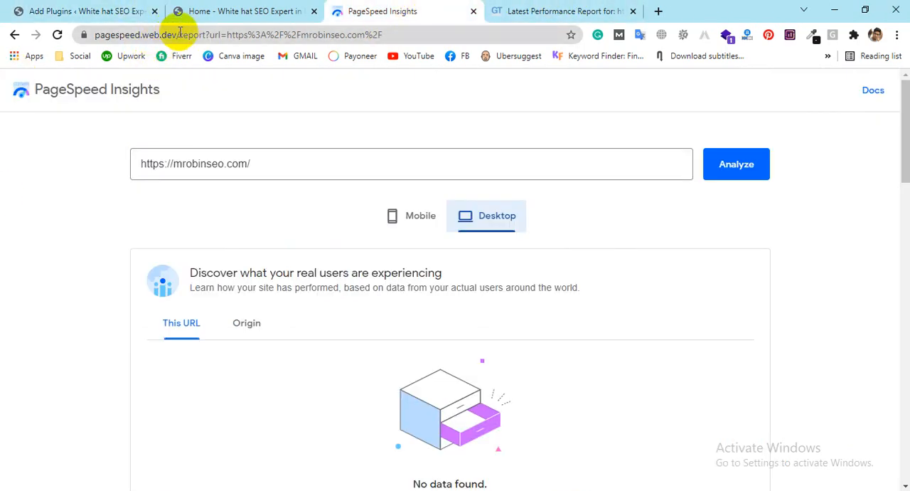
left_click_drag(176, 34, 78, 33)
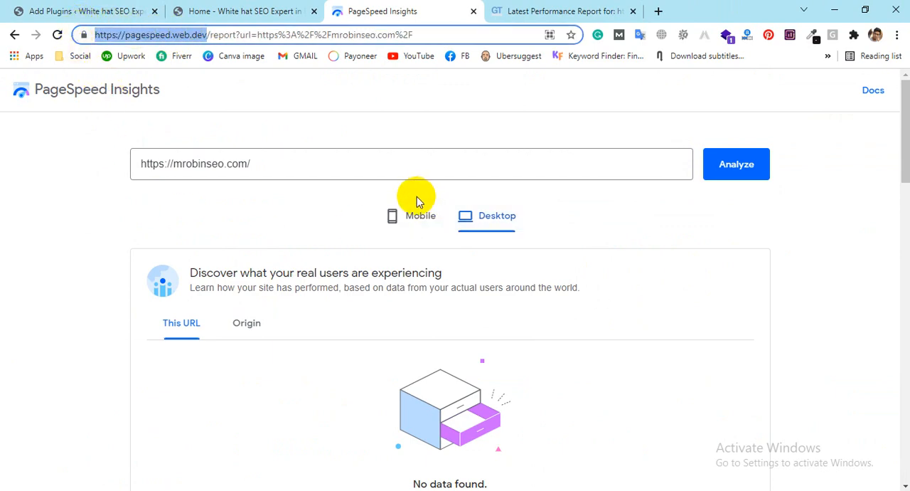
left_click(305, 165)
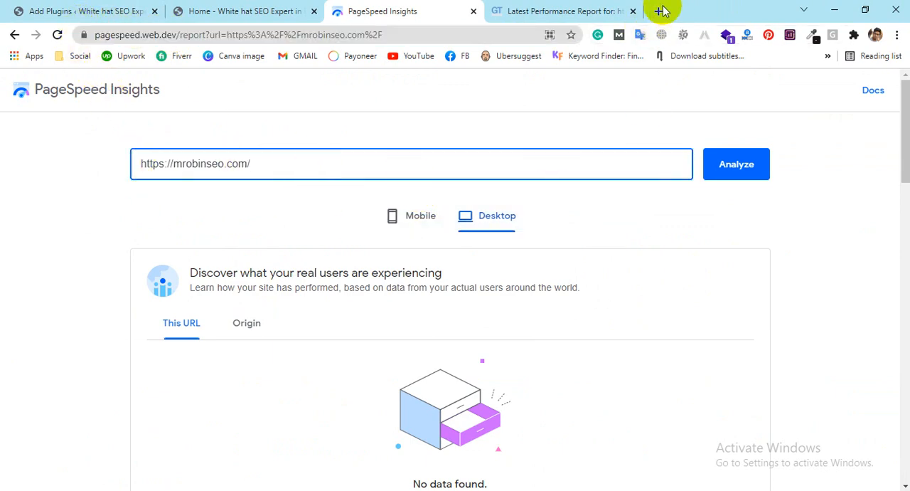
Step: Search Google for "google page speed" in a new tab and open Analyze with PageSpeed Insights from the Make the Web Faster page
left_click(656, 11)
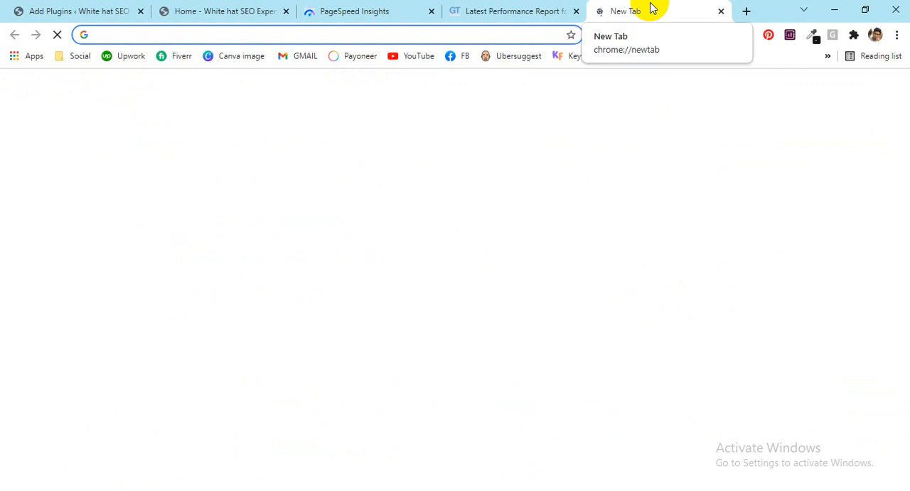
type("google page speed")
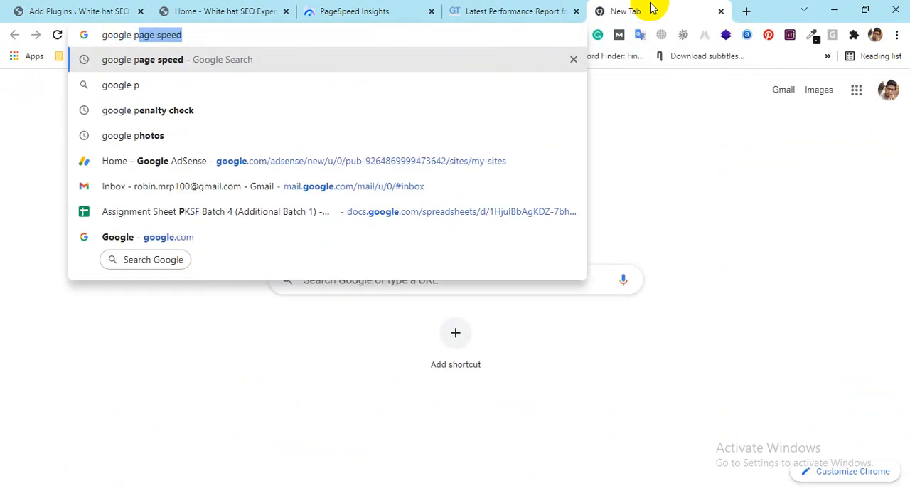
key("Return")
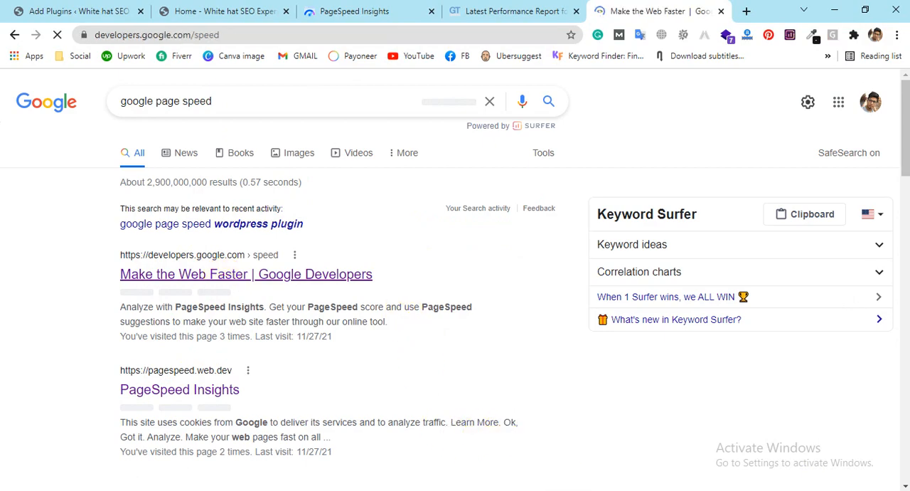
scroll(524, 271, "down", 2)
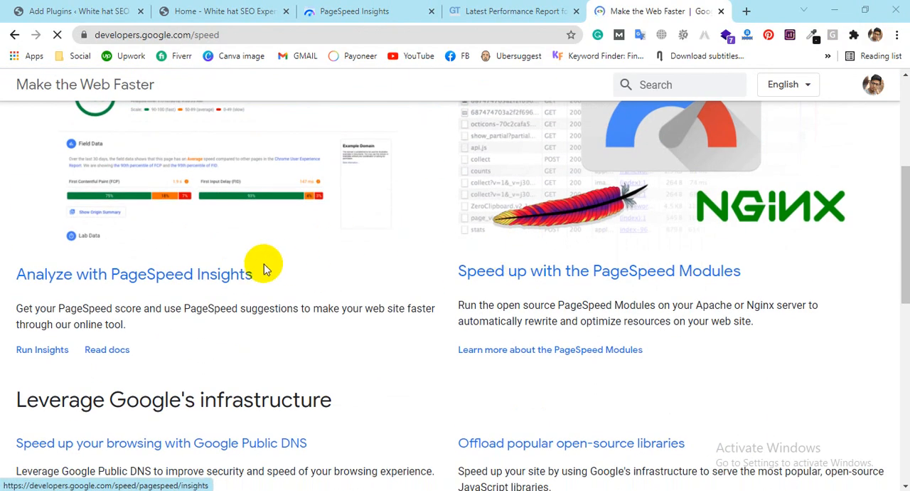
left_click(187, 277)
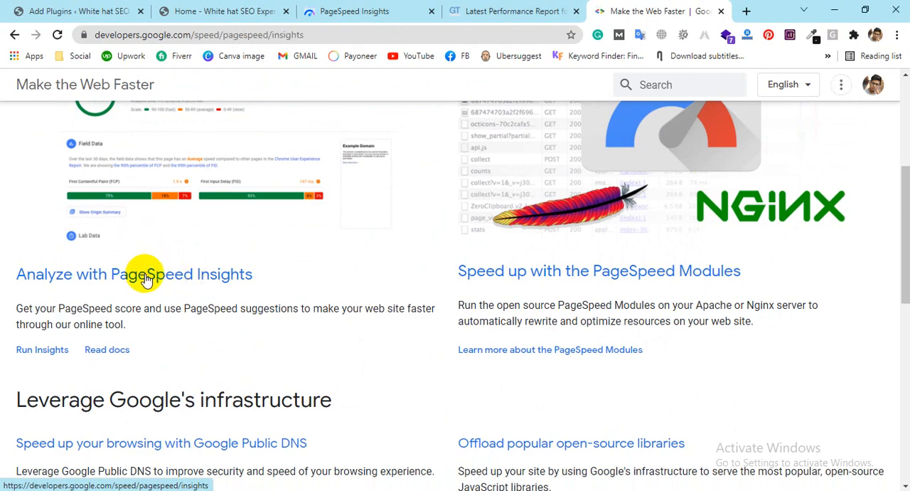
Step: Look over the site's existing PageSpeed Insights report and return to the newly opened PageSpeed Insights page
left_click(384, 8)
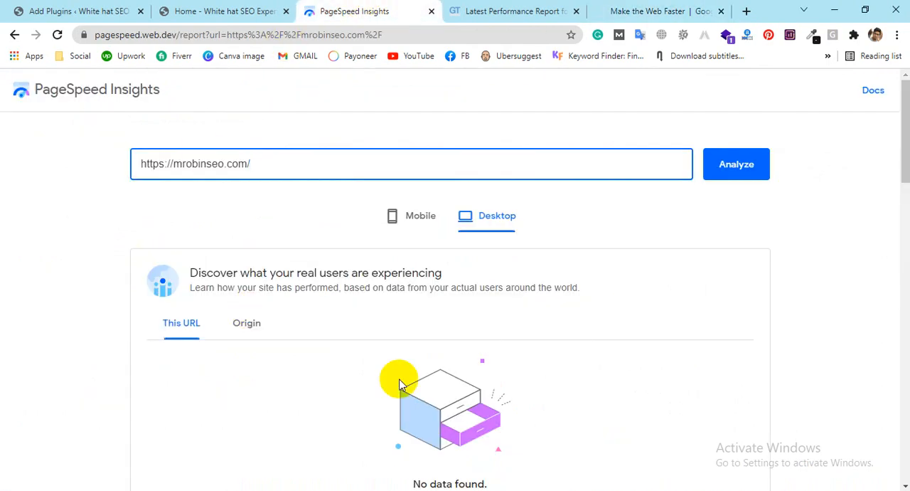
scroll(563, 266, "down", 4)
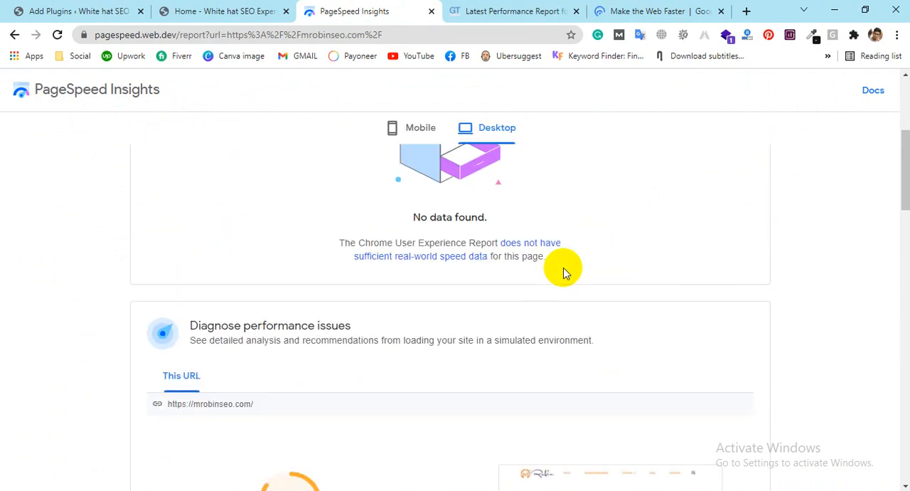
scroll(563, 270, "up", 4)
left_click(649, 8)
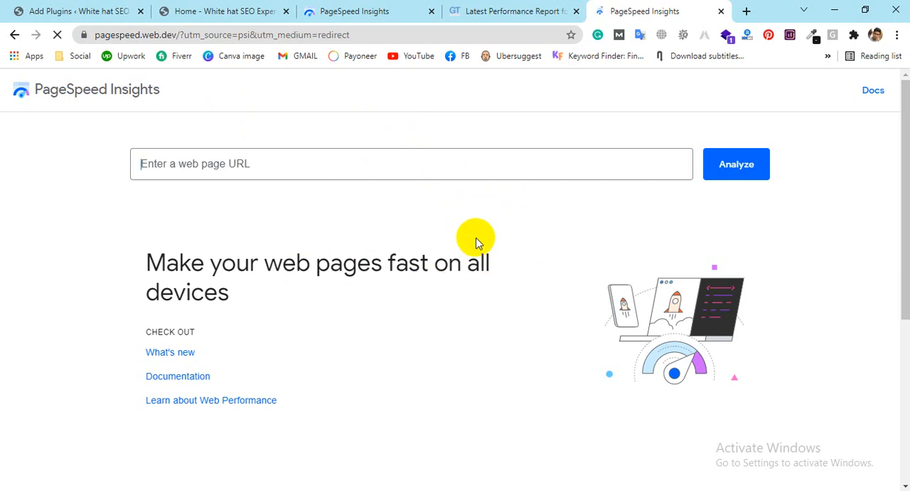
Step: Return to the site's existing PageSpeed Insights report and examine its mobile performance score
left_click(395, 5)
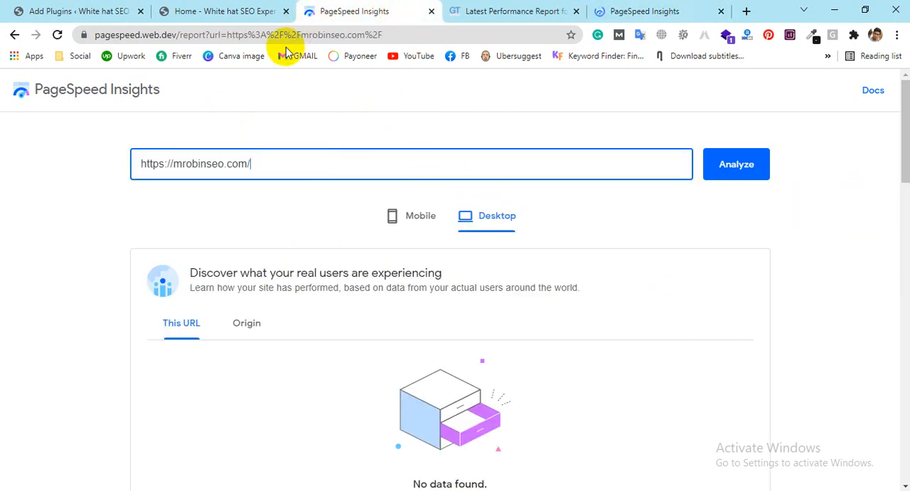
left_click(382, 225)
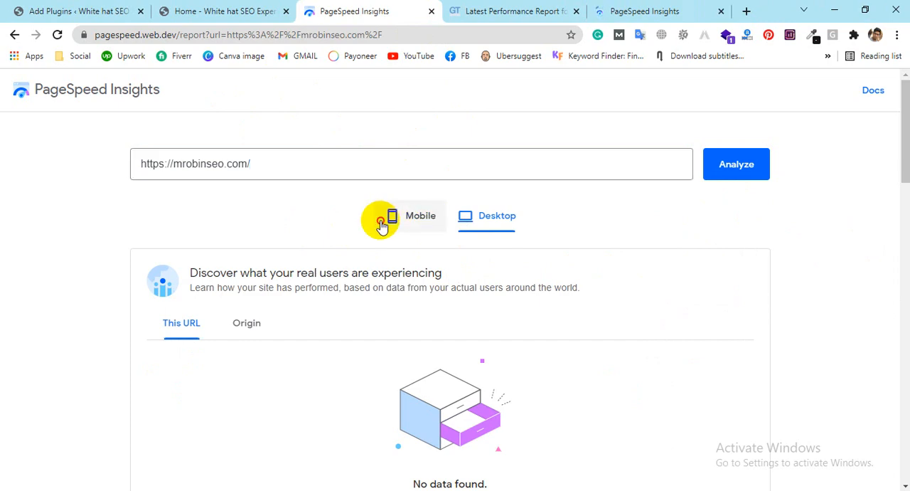
scroll(472, 256, "down", 3)
scroll(427, 242, "down", 3)
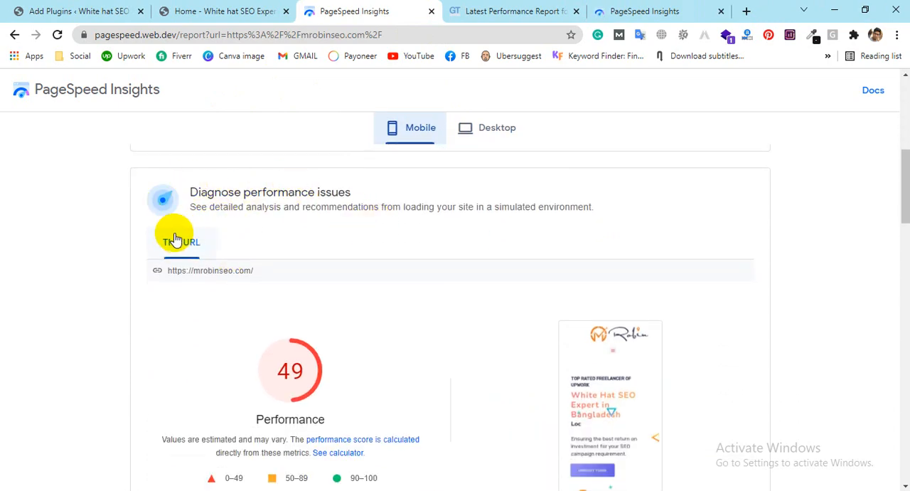
scroll(421, 237, "up", 3)
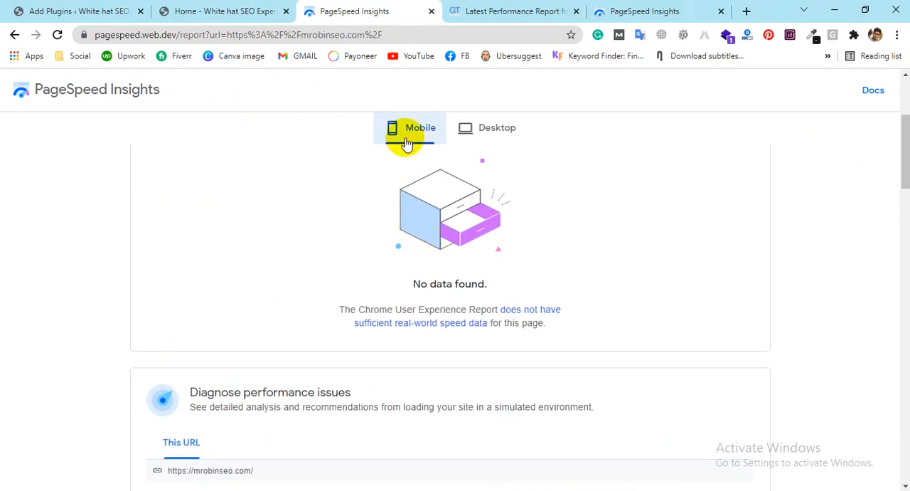
scroll(589, 252, "down", 4)
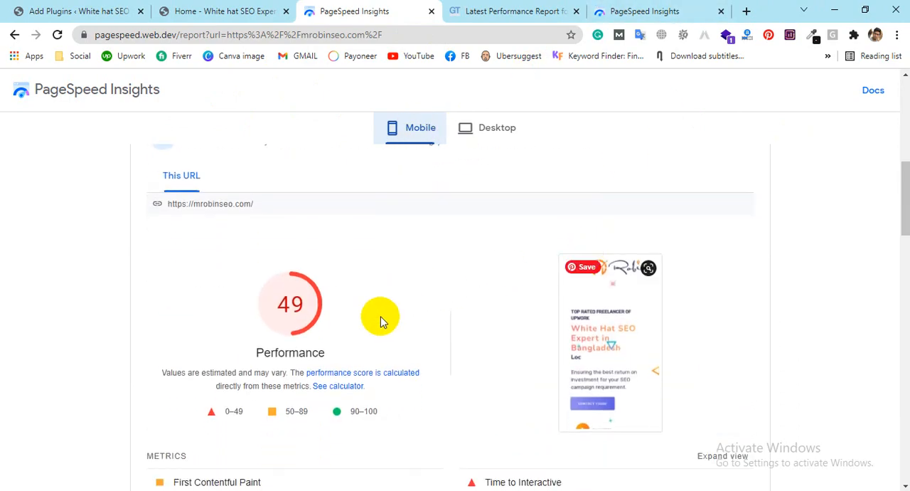
scroll(303, 285, "down", 1)
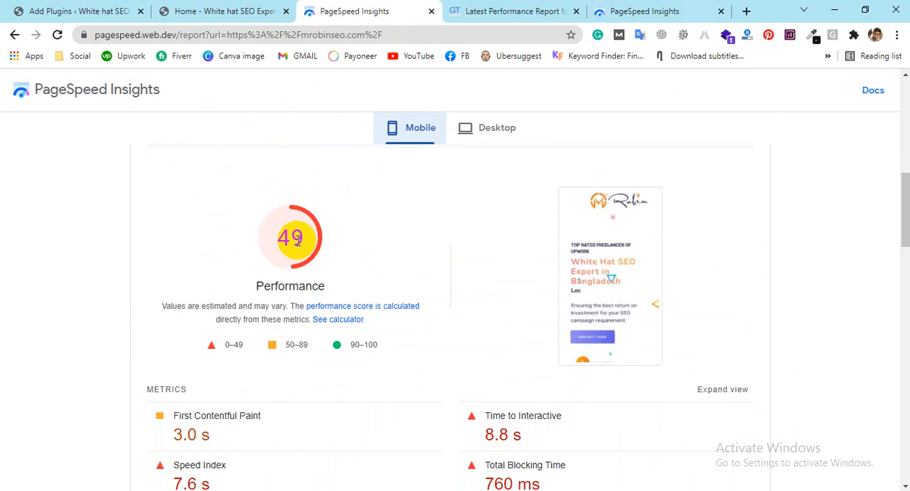
Step: Show the desktop report and review its performance score and metrics
left_click(485, 132)
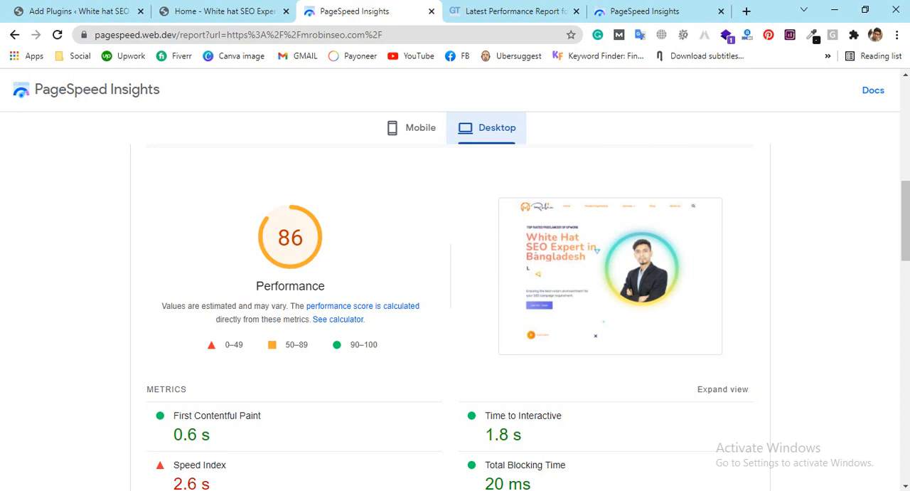
scroll(315, 378, "down", 1)
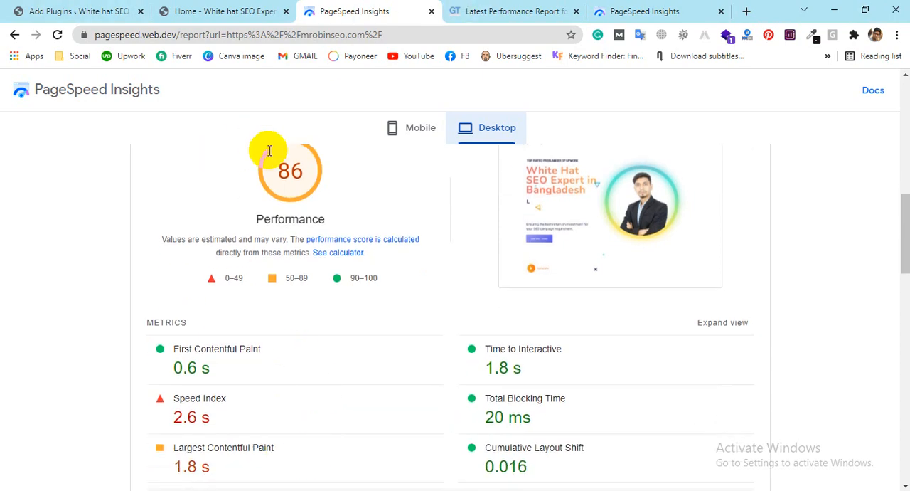
scroll(309, 210, "up", 1)
scroll(309, 206, "up", 2)
Step: Switch back to the mobile report, review its metrics and highlight the Time to Interactive value
left_click(422, 132)
scroll(554, 228, "down", 3)
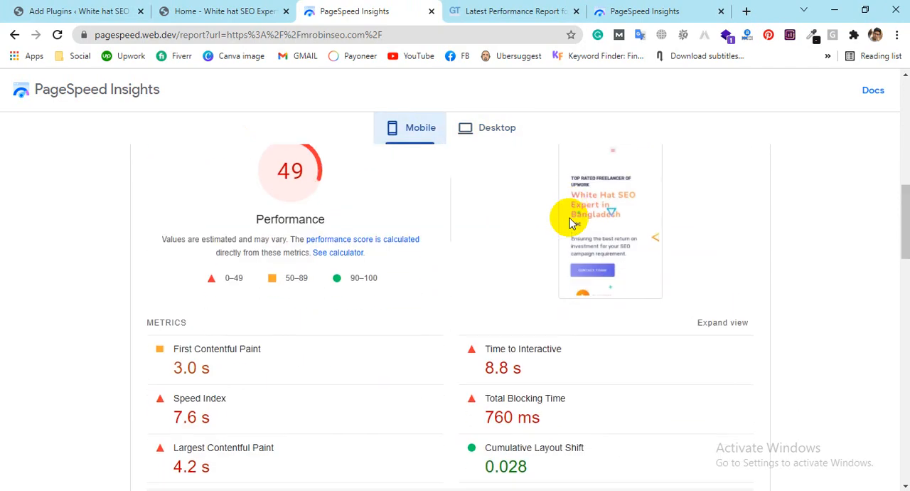
scroll(420, 235, "down", 1)
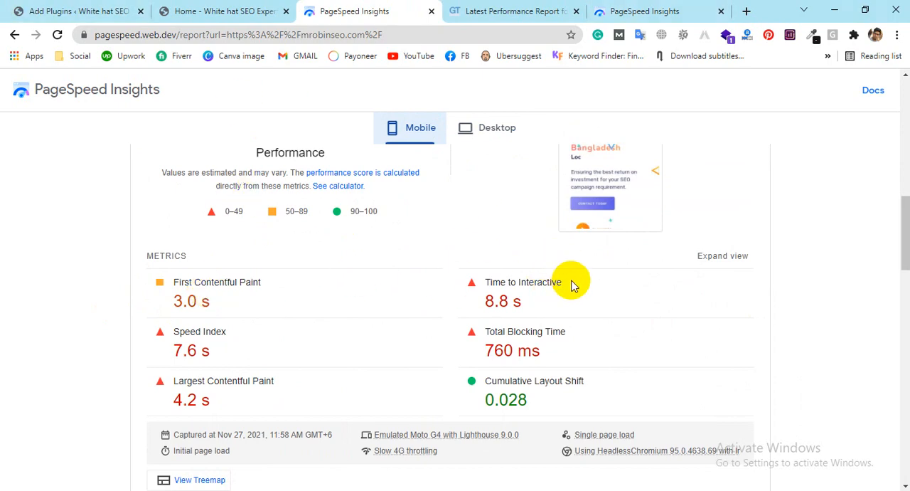
left_click_drag(524, 305, 485, 313)
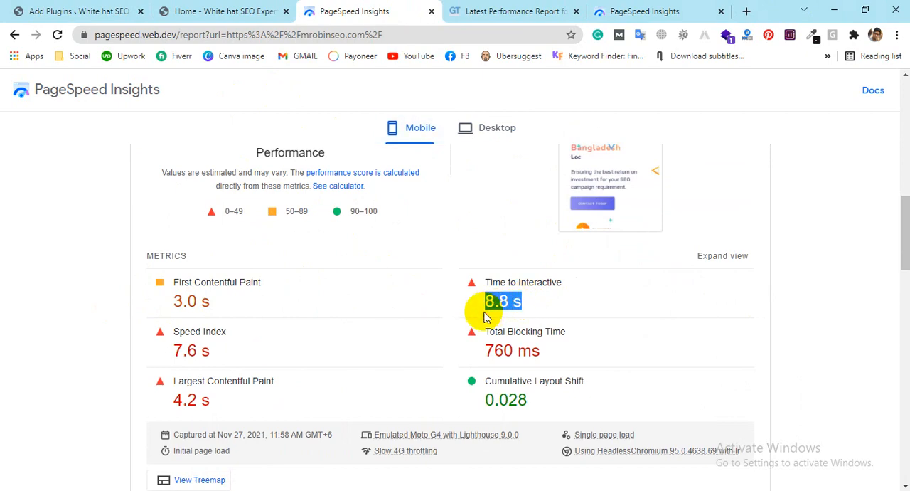
Step: Review the remaining mobile metrics and the Opportunities list with its estimated savings in the PageSpeed Insights report
left_click(488, 307)
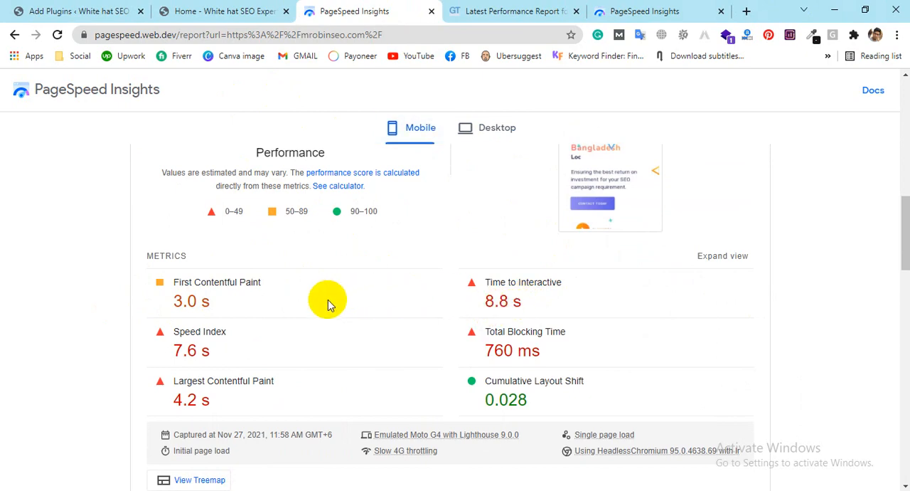
scroll(237, 299, "down", 1)
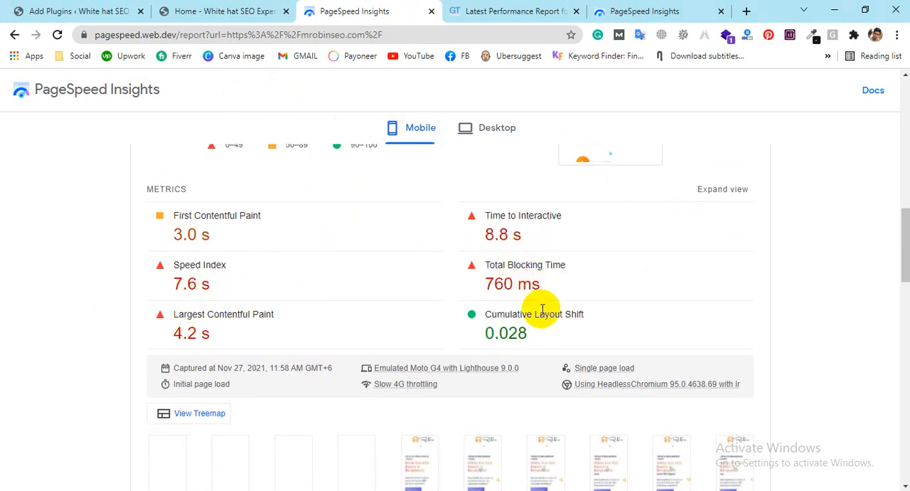
scroll(441, 304, "down", 2)
scroll(189, 223, "down", 3)
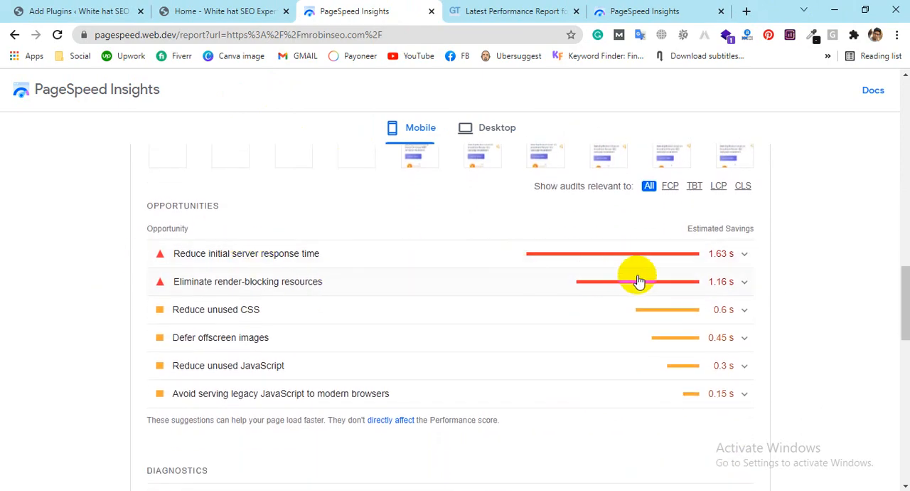
mouse_move(709, 260)
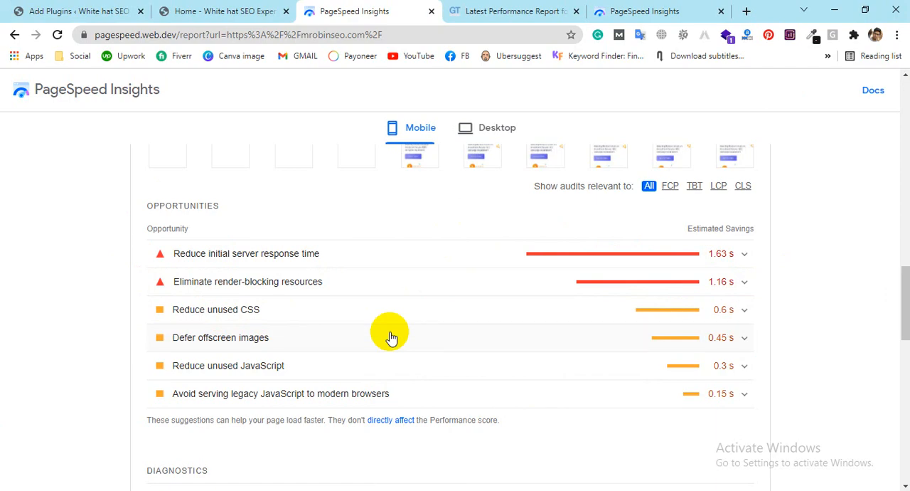
scroll(569, 122, "up", 15)
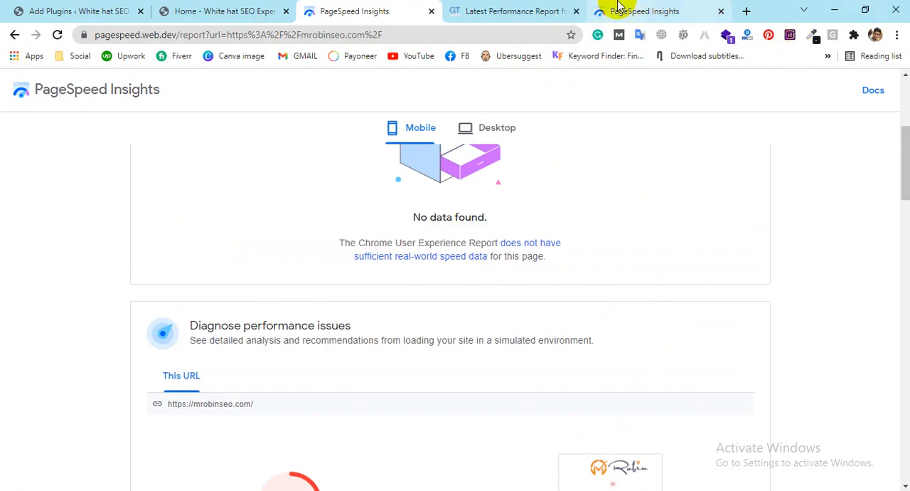
Step: Switch to the site's GTmetrix report and examine its grade, Web Vitals and Speed Visualization timeline
left_click(524, 10)
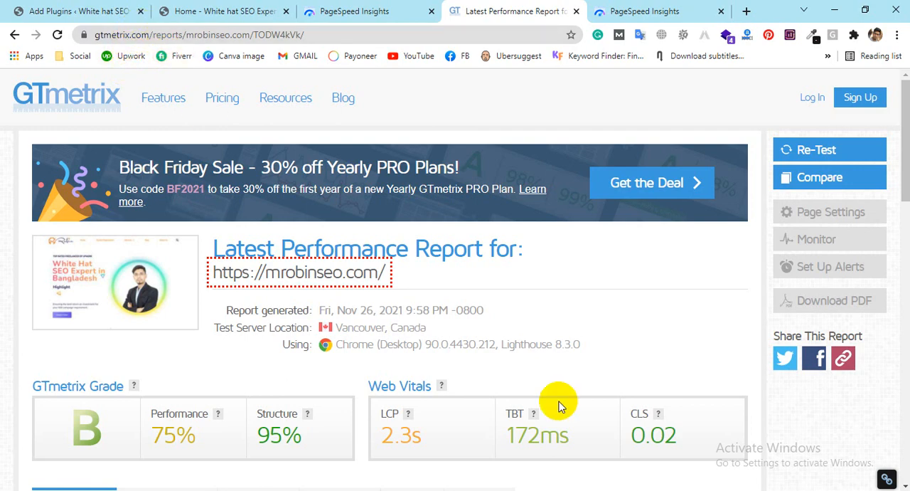
mouse_move(259, 489)
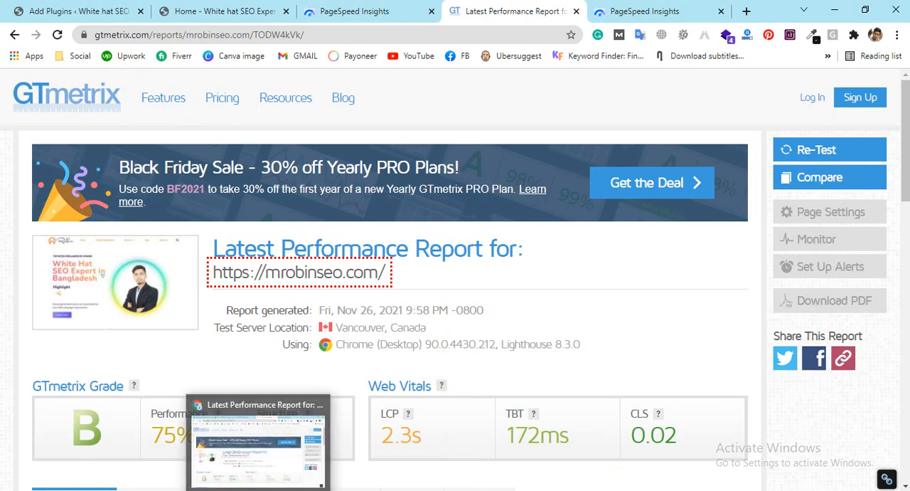
scroll(515, 295, "down", 2)
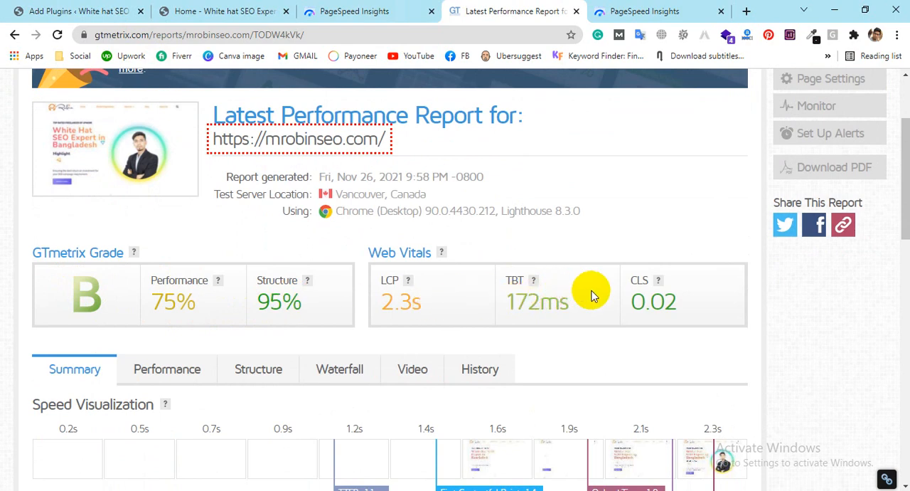
scroll(684, 299, "down", 1)
scroll(684, 299, "down", 2)
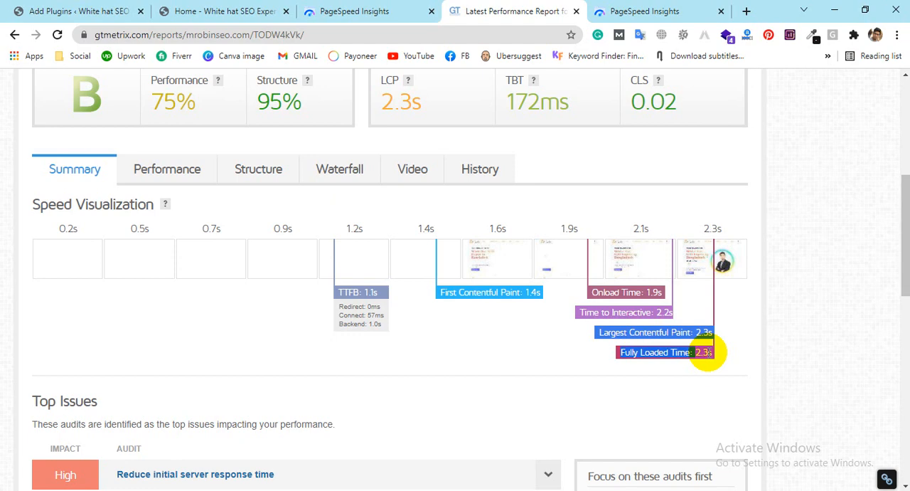
scroll(90, 128, "up", 2)
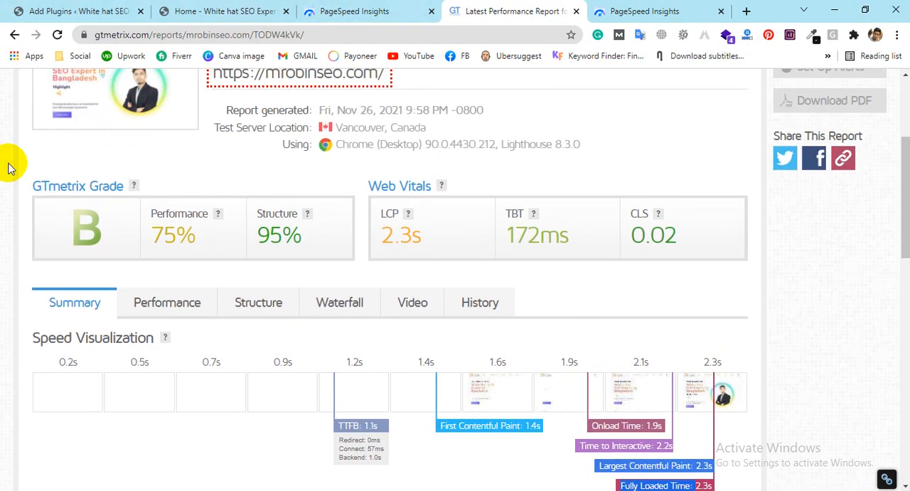
scroll(619, 400, "down", 2)
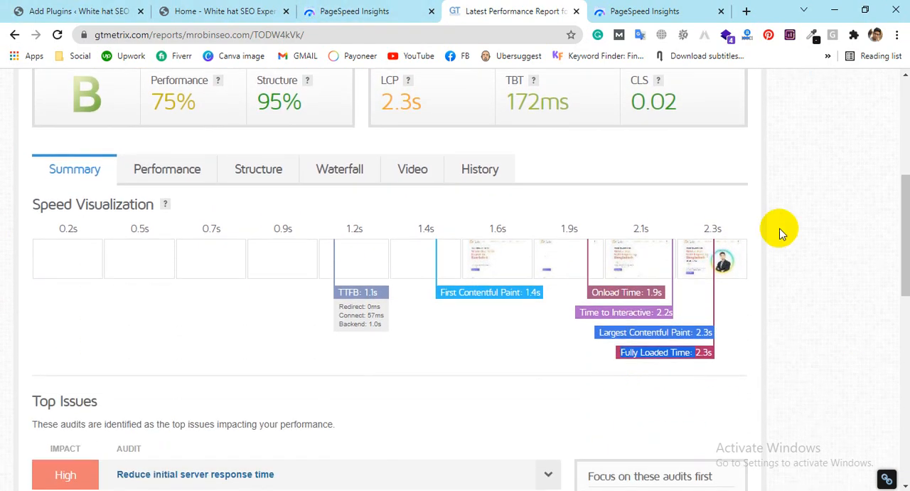
Step: Review the GTmetrix report's Top Issues and the page size and request breakdown, then return to its summary
scroll(126, 346, "down", 3)
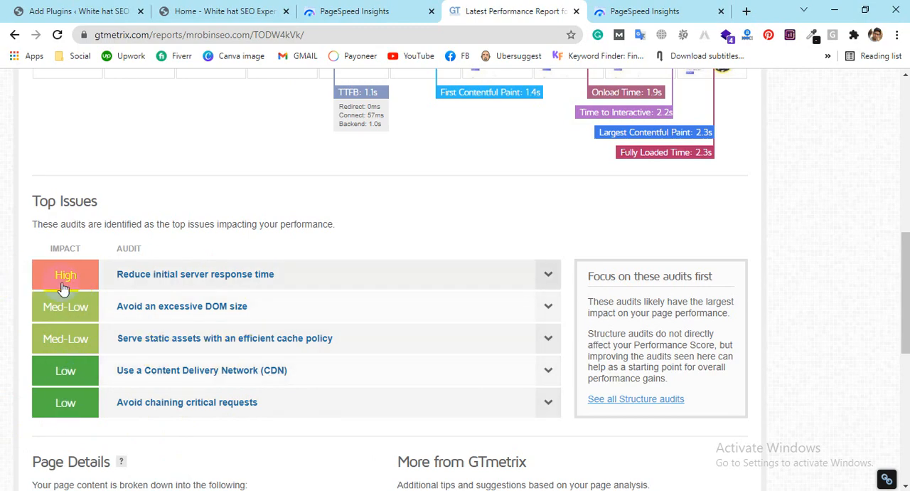
scroll(433, 299, "down", 5)
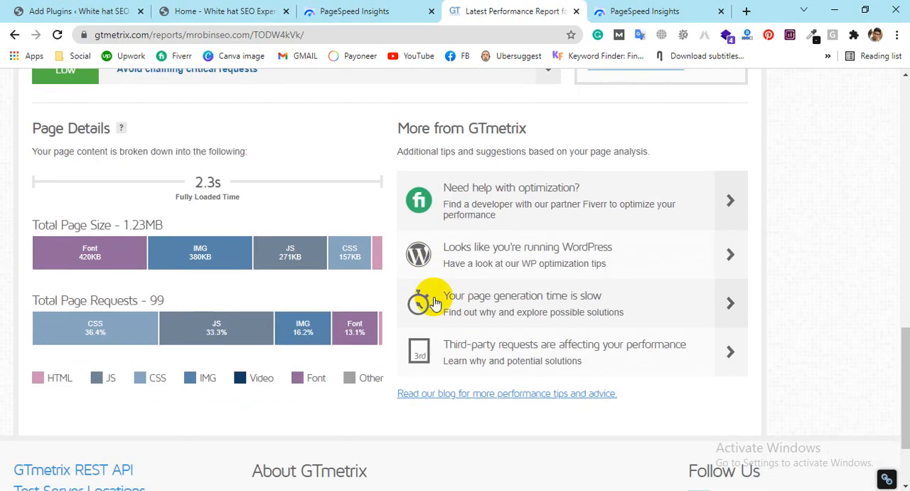
scroll(183, 421, "down", 1)
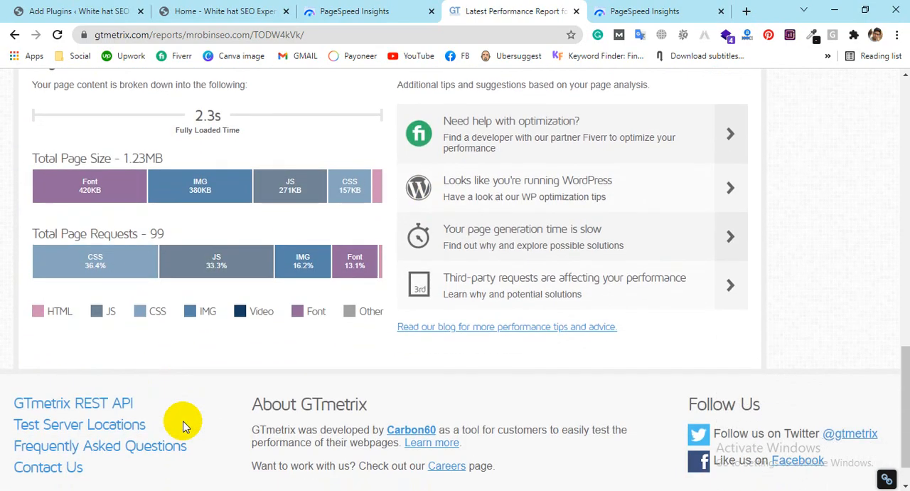
mouse_move(88, 200)
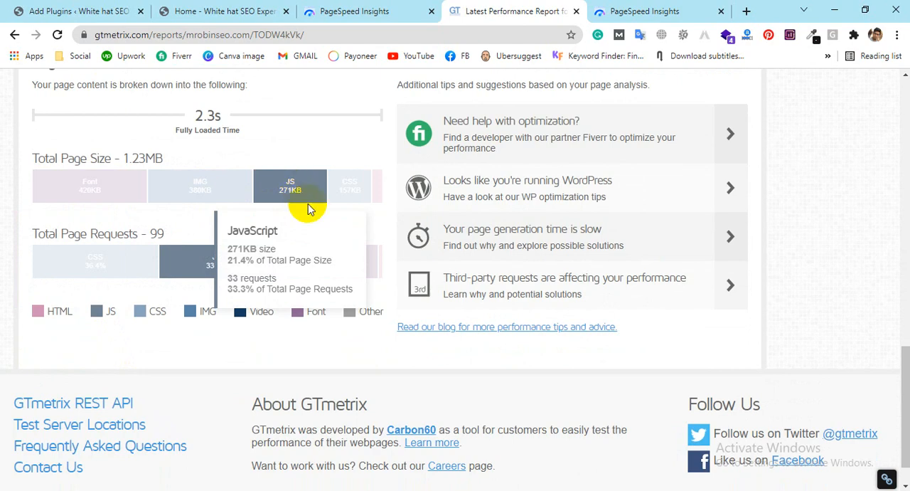
mouse_move(358, 195)
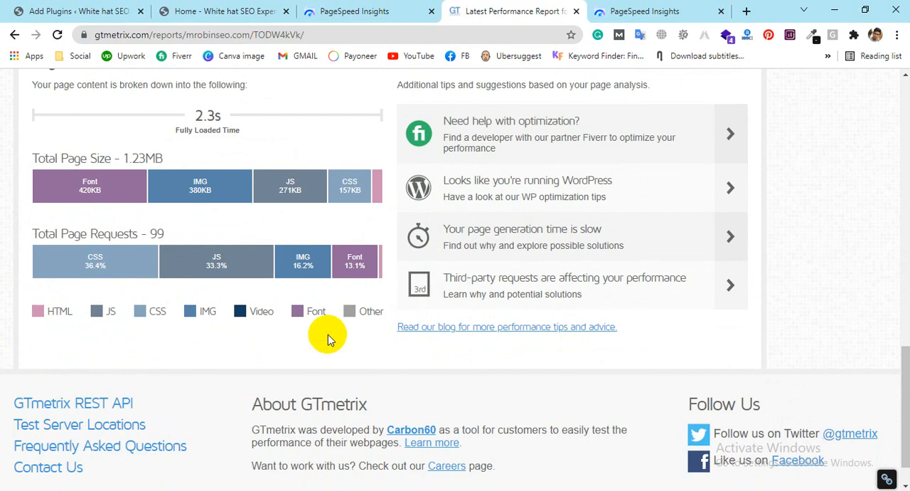
scroll(463, 227, "up", 15)
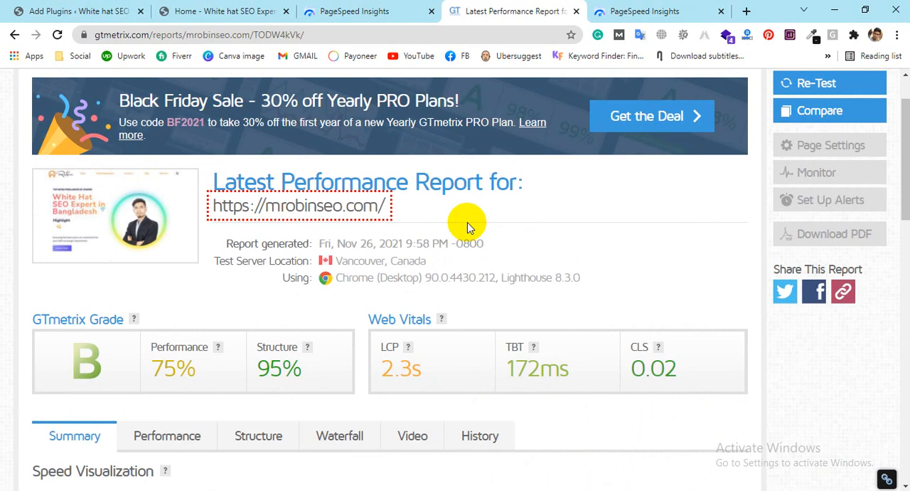
scroll(285, 174, "down", 1)
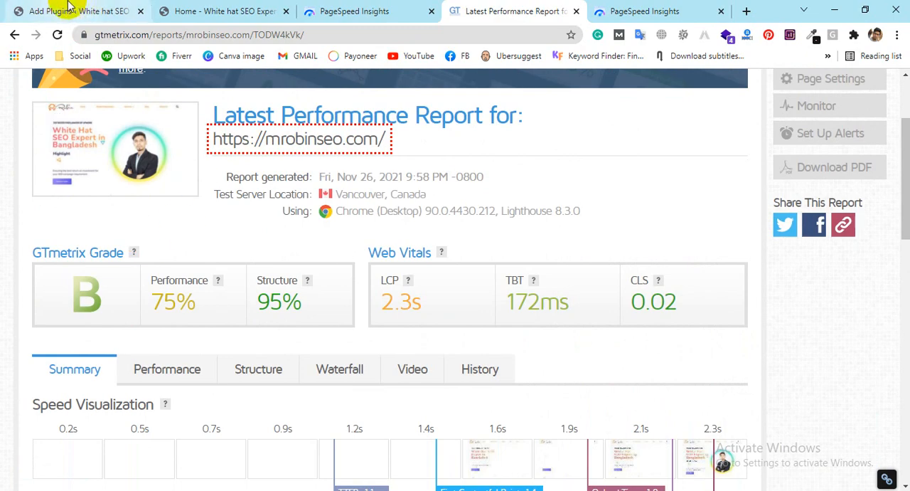
left_click(69, 9)
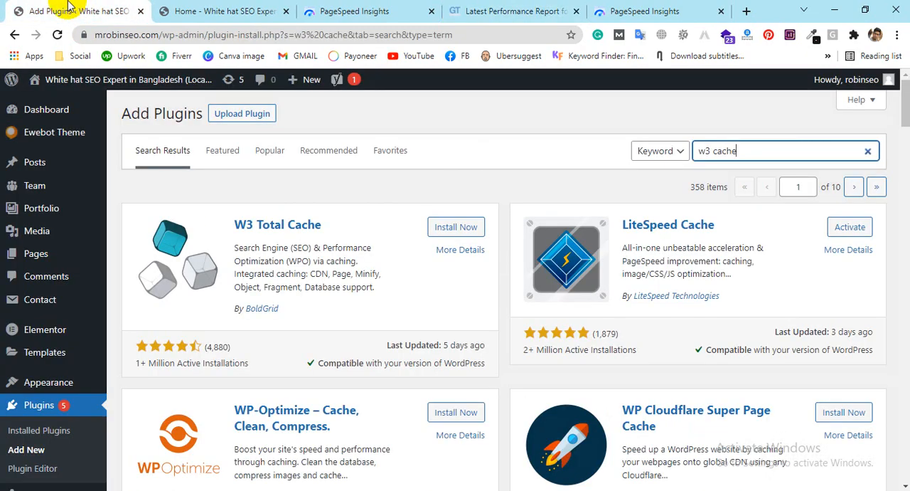
left_click(711, 11)
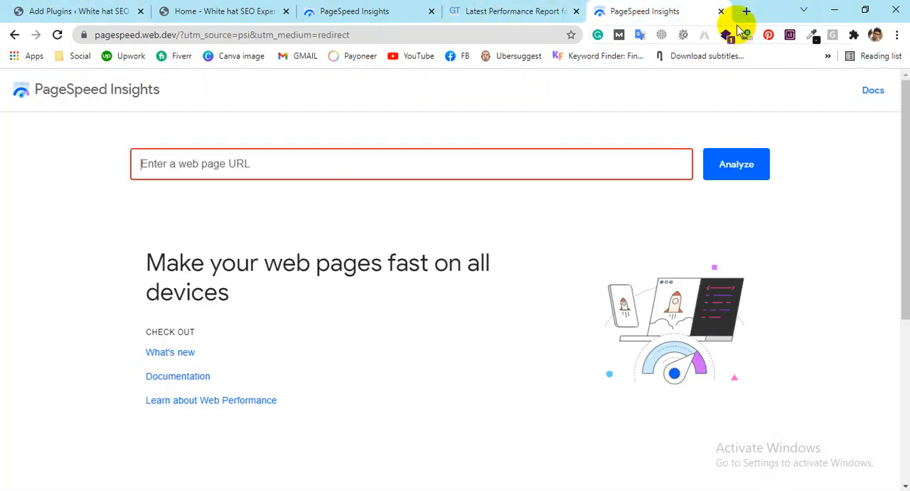
left_click(521, 10)
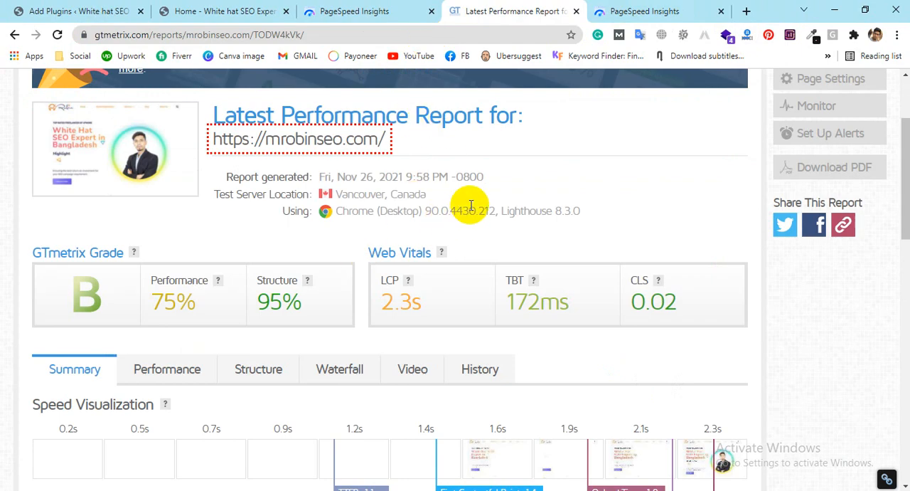
Step: Return to the site's WordPress plugin pages and activate LiteSpeed Cache, Flying Scripts by WP Speed Matters and WebP Converter for Media
left_click(114, 10)
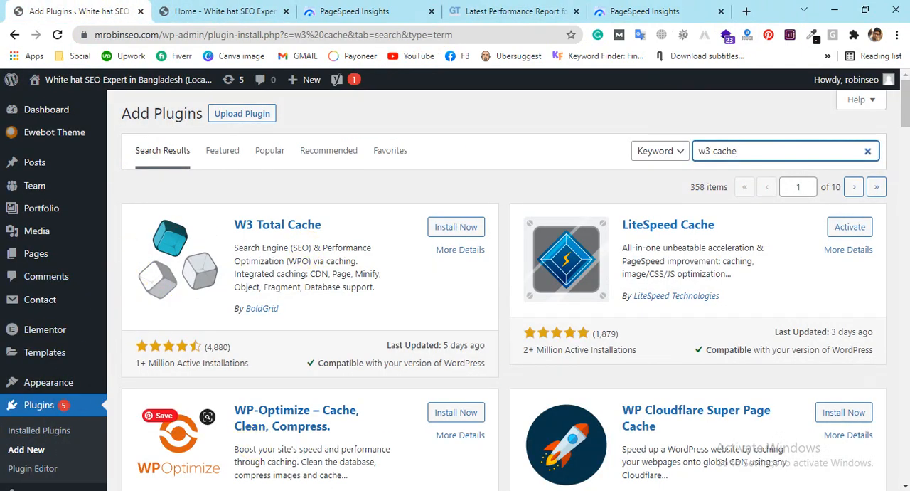
left_click(864, 229)
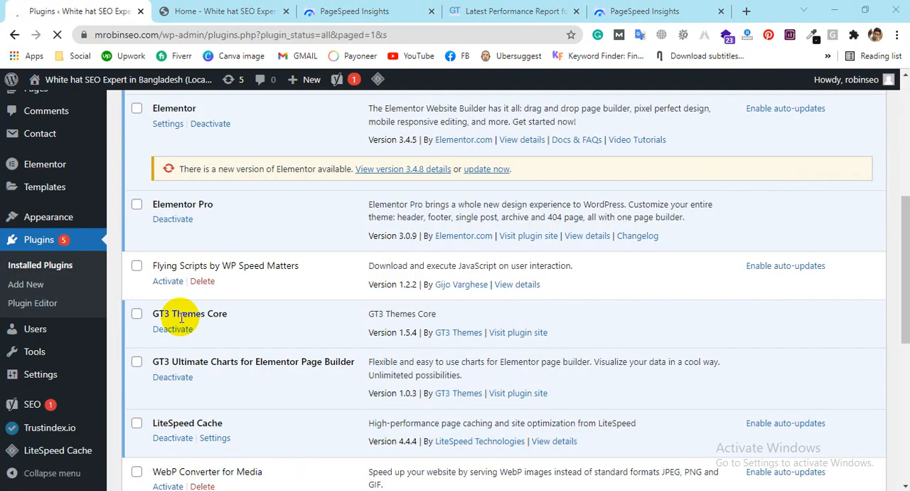
scroll(182, 318, "down", 5)
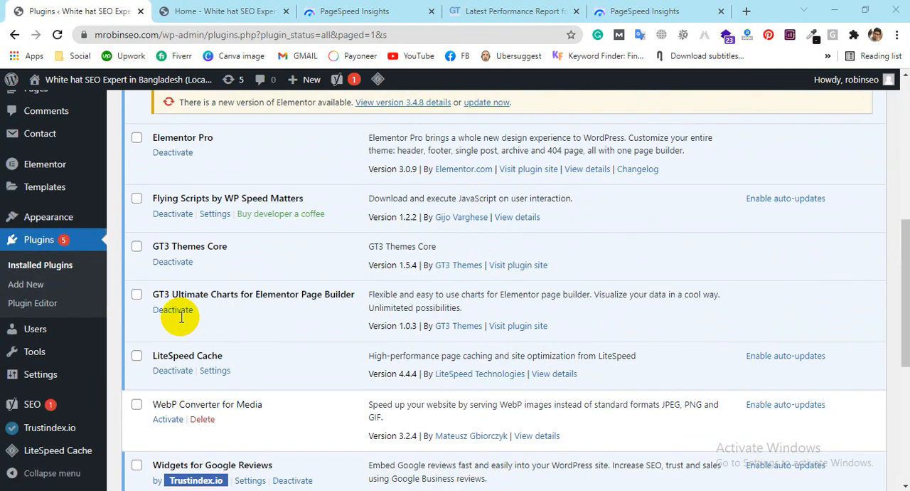
left_click(168, 419)
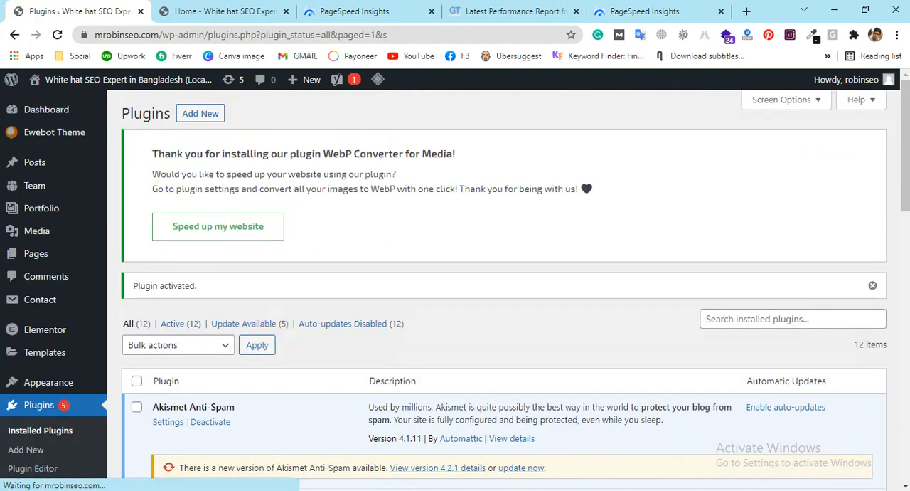
Step: Look over the installed plugins list and open the settings of the LiteSpeed Cache plugin
scroll(404, 414, "down", 8)
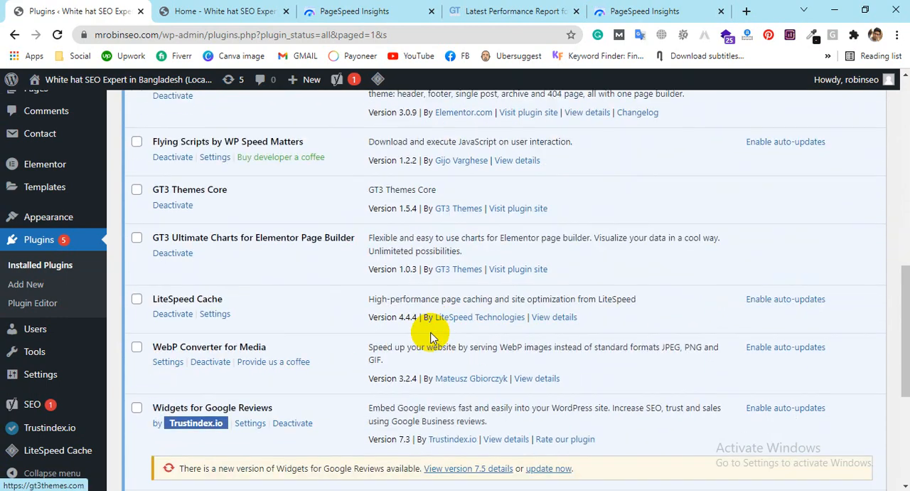
scroll(430, 336, "down", 4)
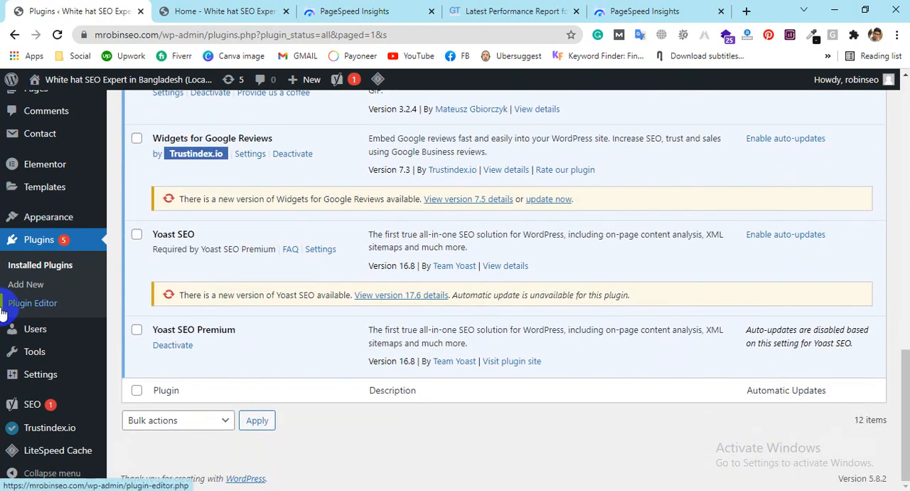
mouse_move(56, 457)
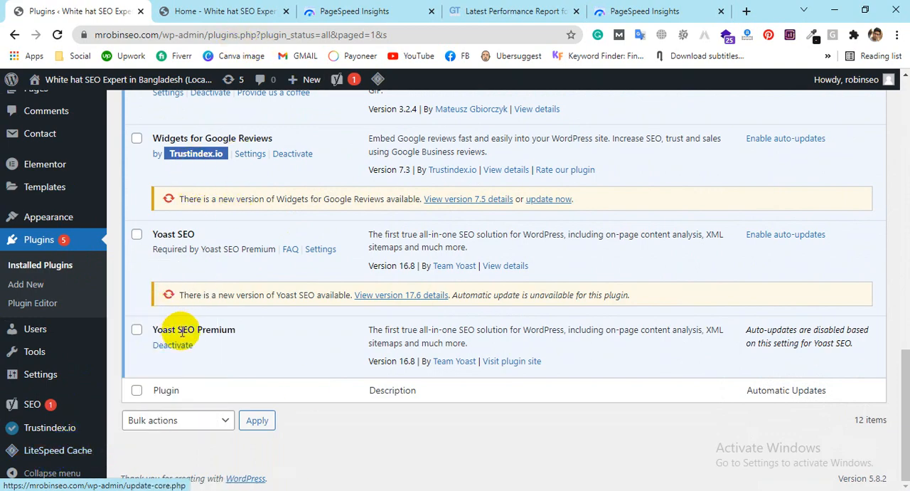
scroll(188, 285, "up", 3)
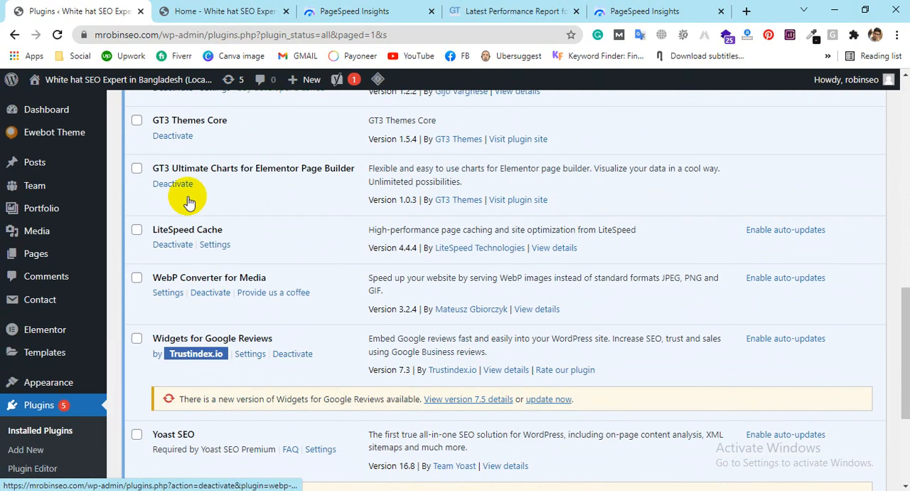
left_click(216, 250)
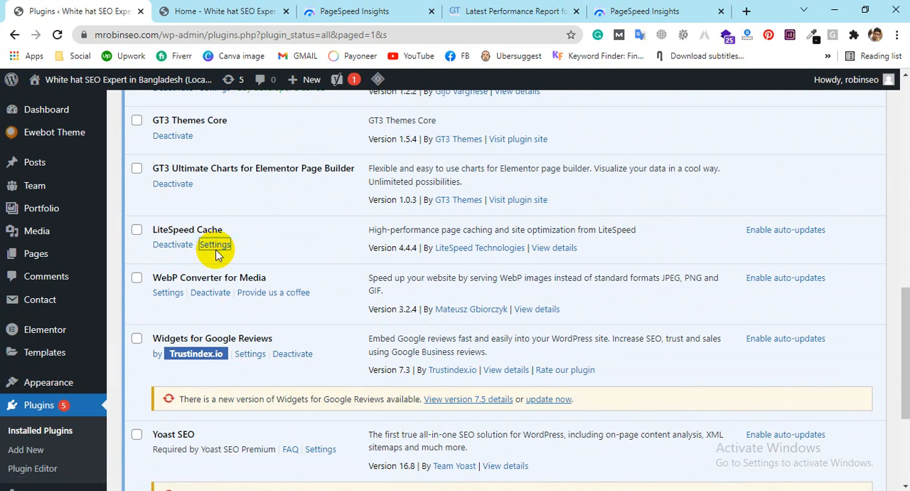
left_click(211, 245)
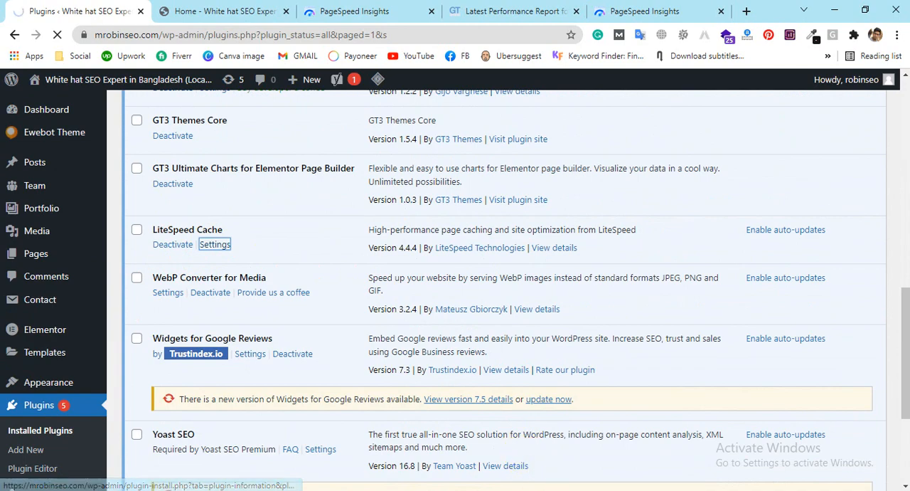
Step: Turn on Cache Mobile in LiteSpeed Cache's Cache Control Settings
scroll(355, 274, "down", 3)
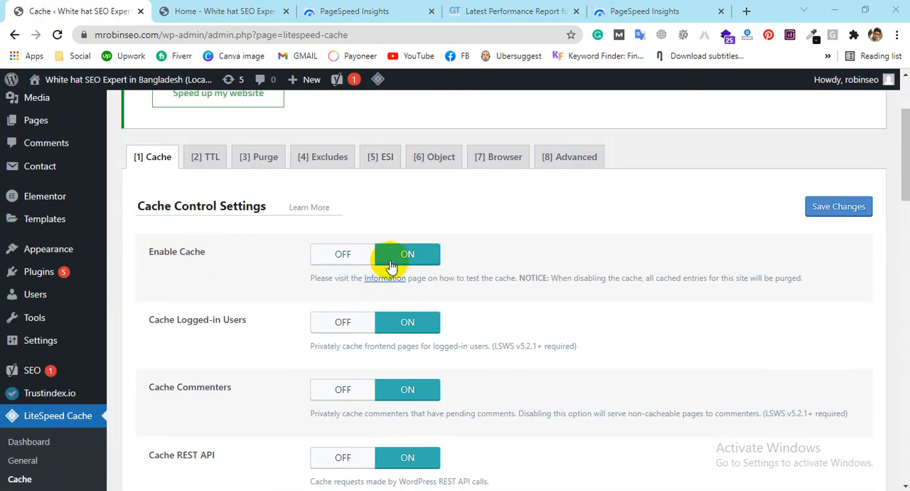
scroll(375, 239, "down", 1)
scroll(381, 274, "down", 2)
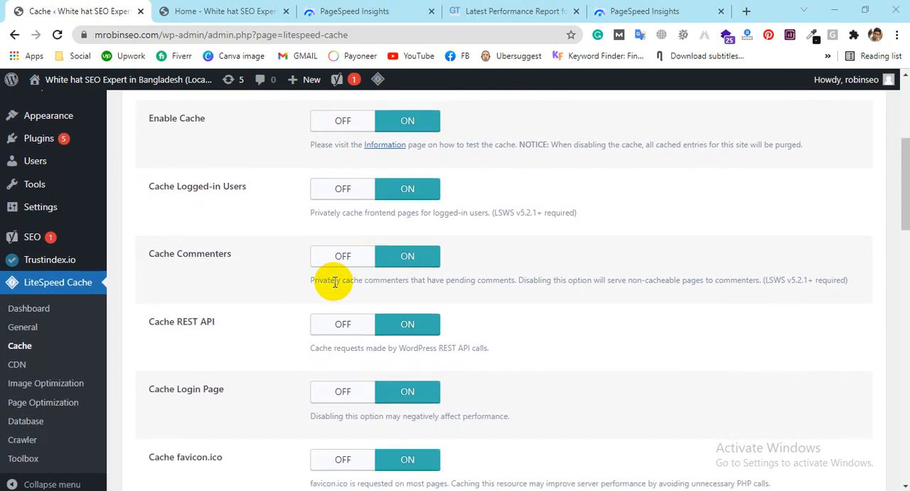
scroll(386, 264, "down", 1)
scroll(398, 284, "down", 2)
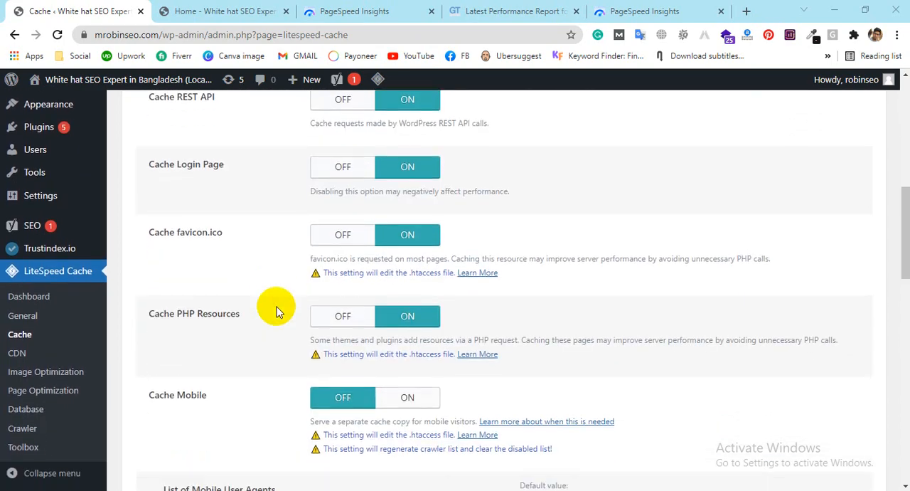
scroll(375, 298, "down", 1)
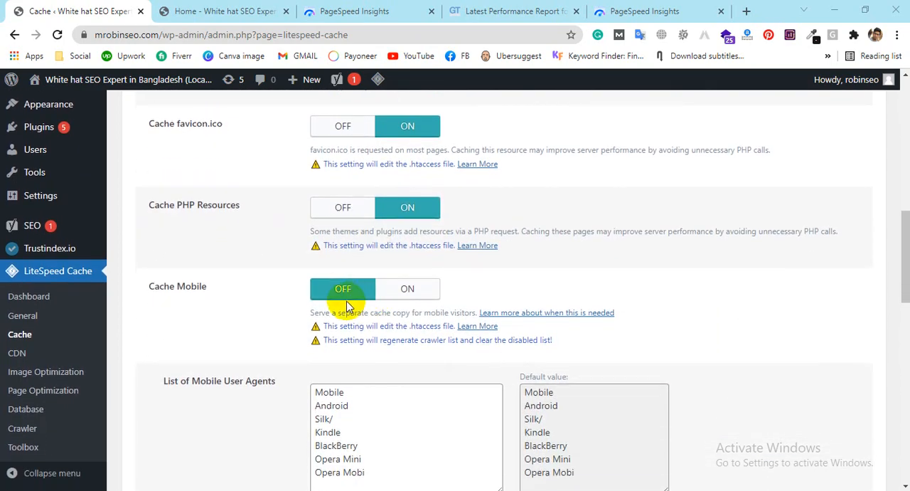
left_click(414, 293)
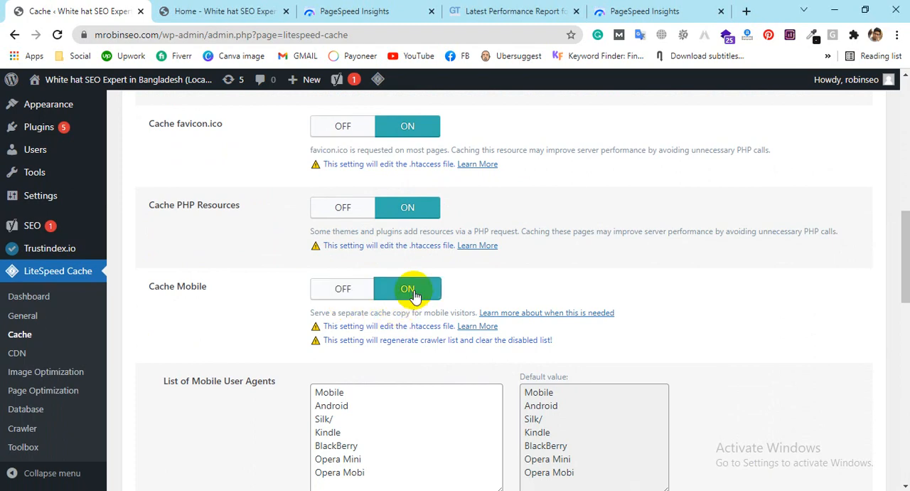
Step: Look over the mobile user agents, cached URI and Drop Query String settings, and save the cache control changes
scroll(675, 258, "down", 1)
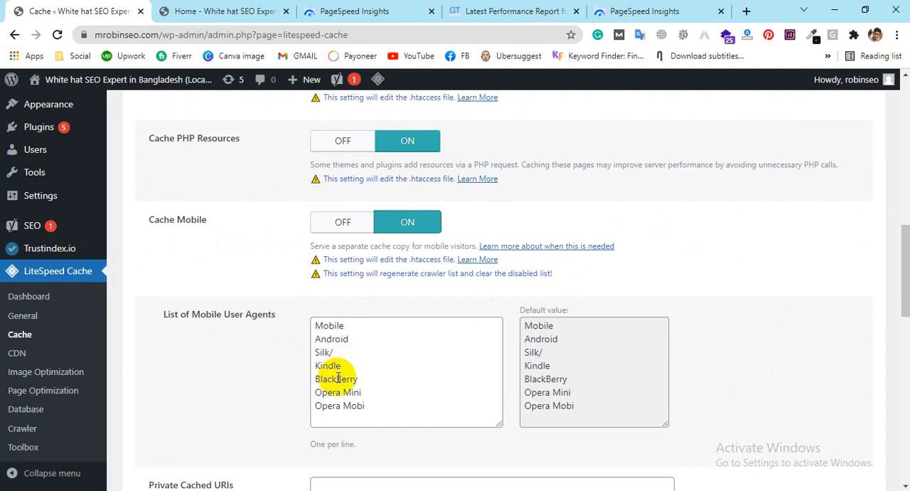
scroll(362, 399, "down", 1)
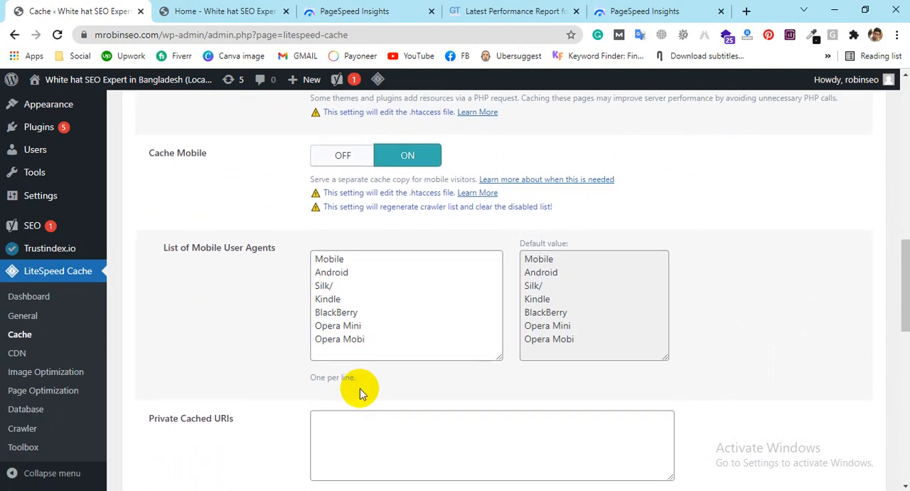
scroll(539, 278, "down", 2)
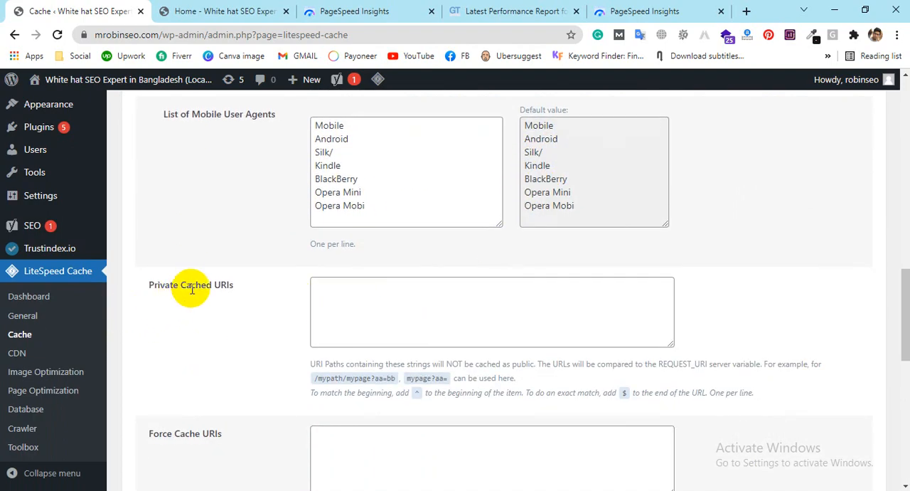
scroll(404, 289, "down", 1)
scroll(404, 290, "down", 5)
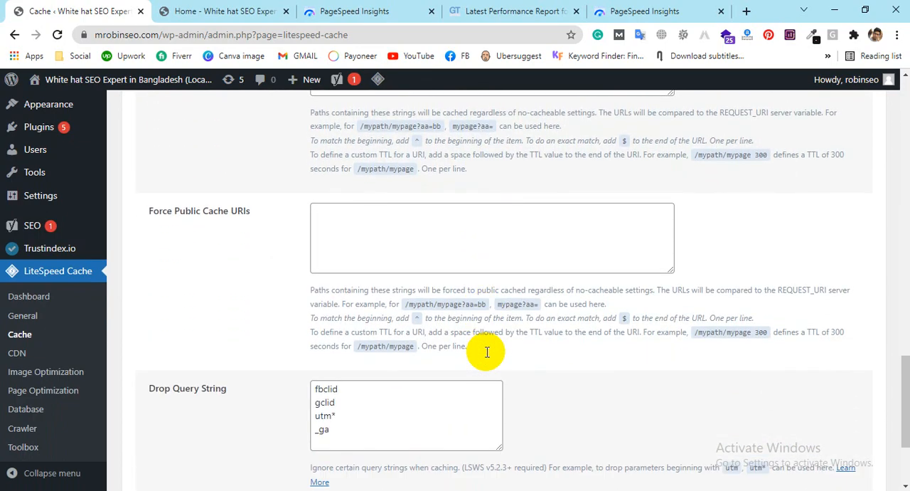
scroll(488, 357, "down", 2)
scroll(480, 326, "up", 4)
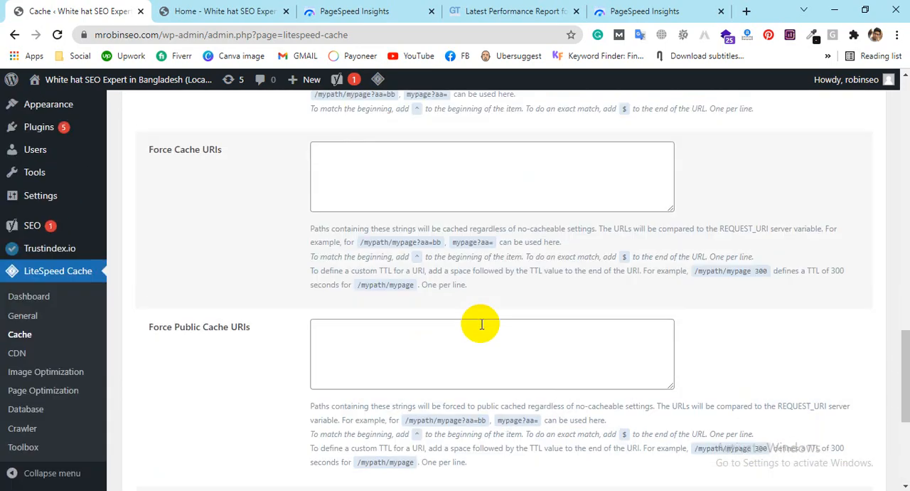
scroll(480, 326, "down", 4)
left_click(145, 411)
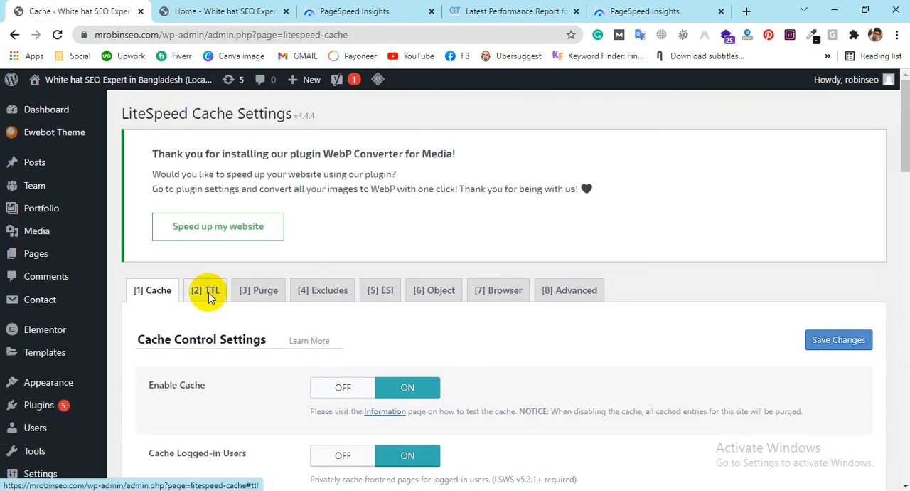
Step: Review LiteSpeed Cache's TTL durations and its Purge settings, including the auto purge rules, Serve Stale and Purge All Hooks
left_click(205, 290)
scroll(420, 270, "down", 3)
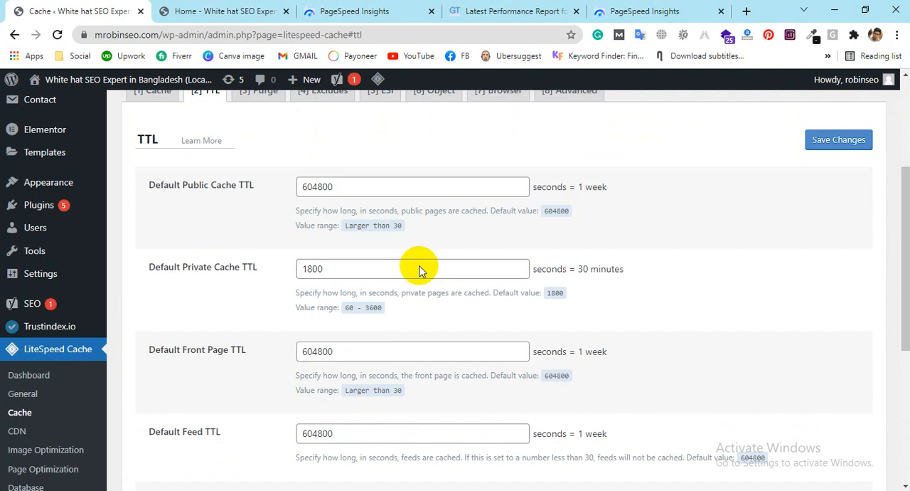
scroll(419, 270, "down", 4)
scroll(417, 248, "up", 7)
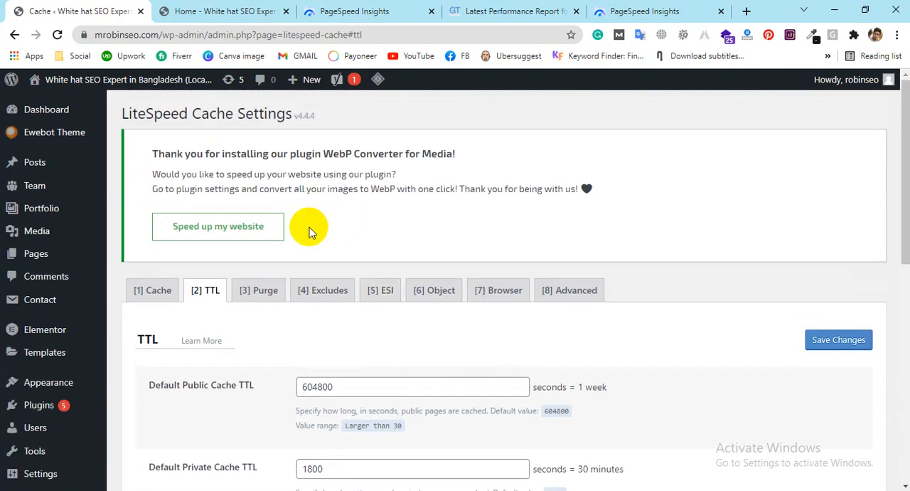
left_click(260, 291)
scroll(370, 274, "down", 2)
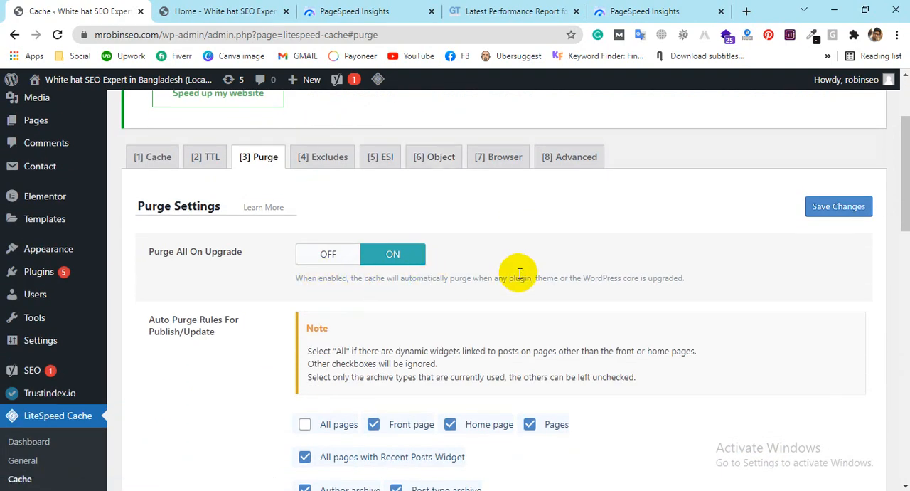
scroll(519, 274, "down", 2)
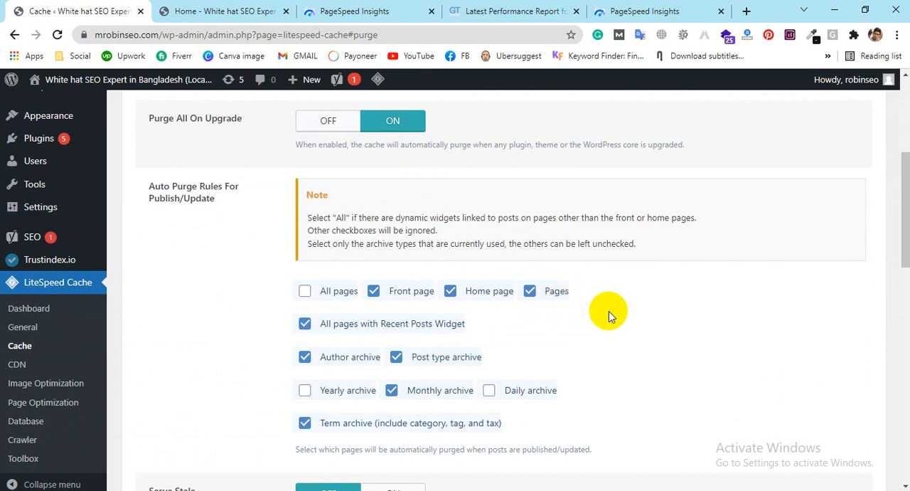
scroll(609, 311, "down", 1)
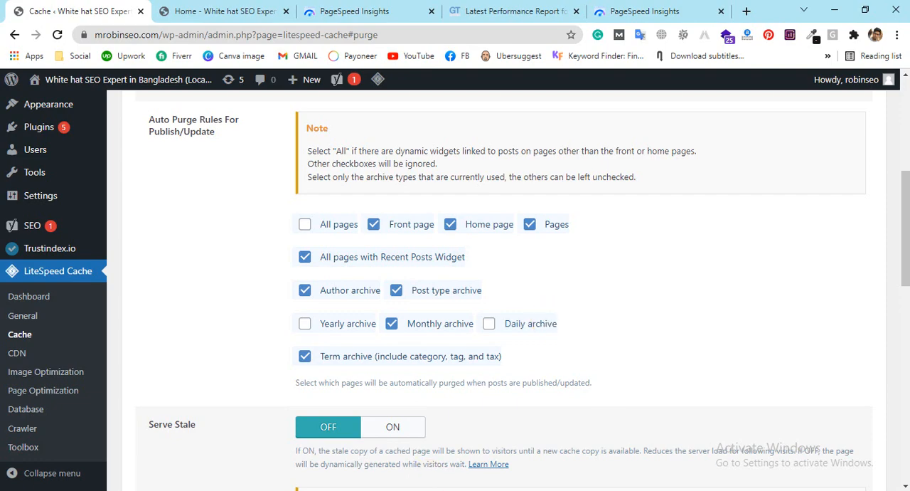
scroll(284, 361, "down", 2)
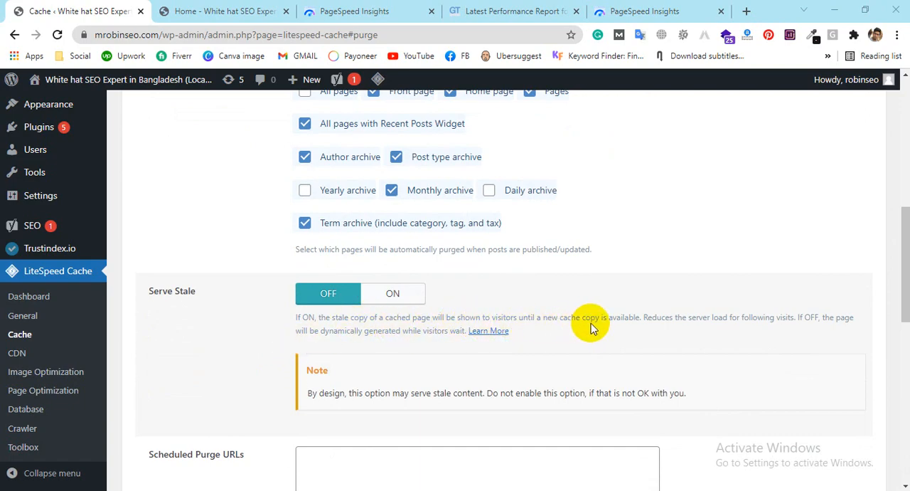
scroll(349, 340, "down", 2)
scroll(538, 333, "down", 7)
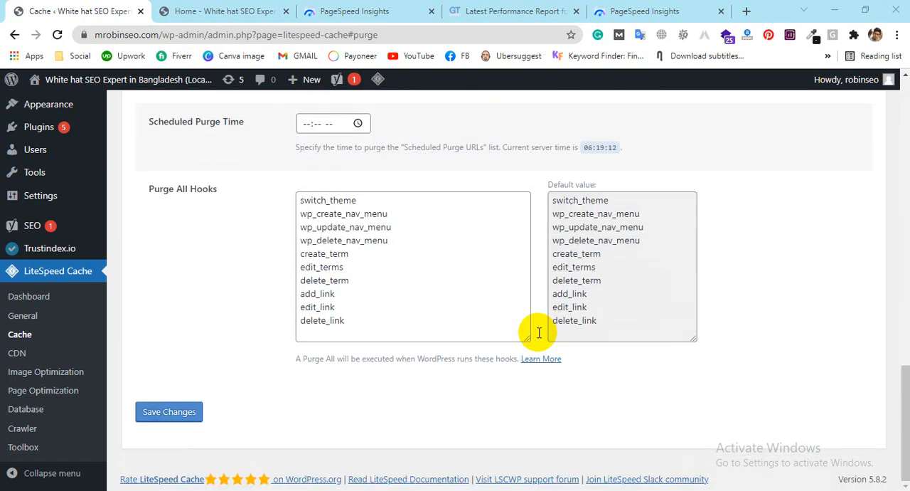
scroll(684, 316, "up", 20)
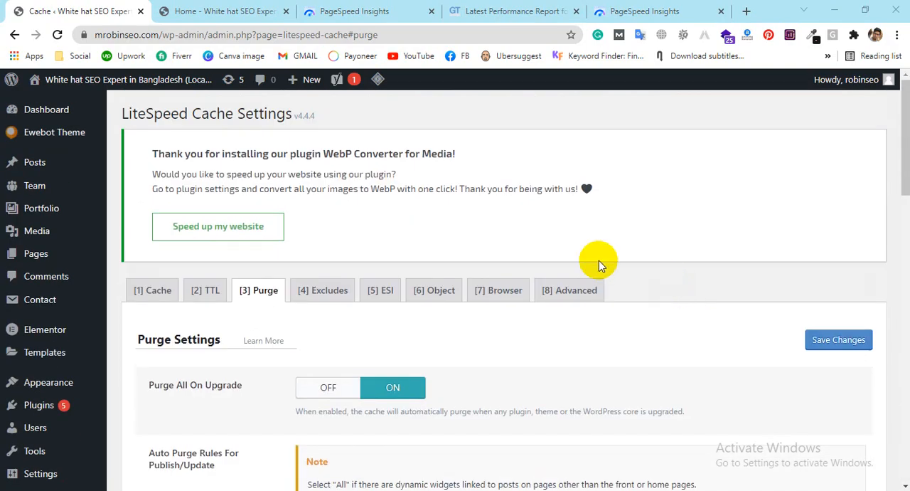
Step: Review the Excludes, ESI and Object Cache settings of LiteSpeed Cache
left_click(327, 290)
scroll(512, 241, "down", 2)
scroll(498, 236, "up", 1)
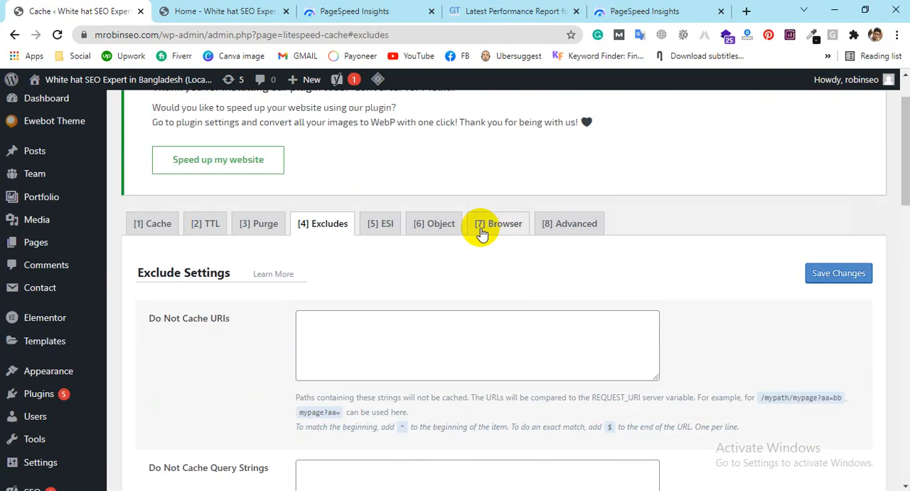
left_click(377, 225)
scroll(447, 298, "down", 4)
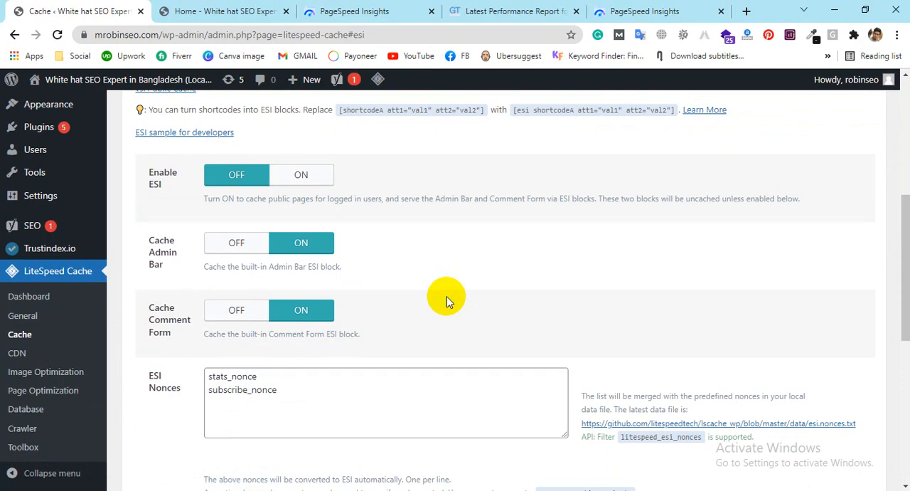
scroll(446, 298, "up", 3)
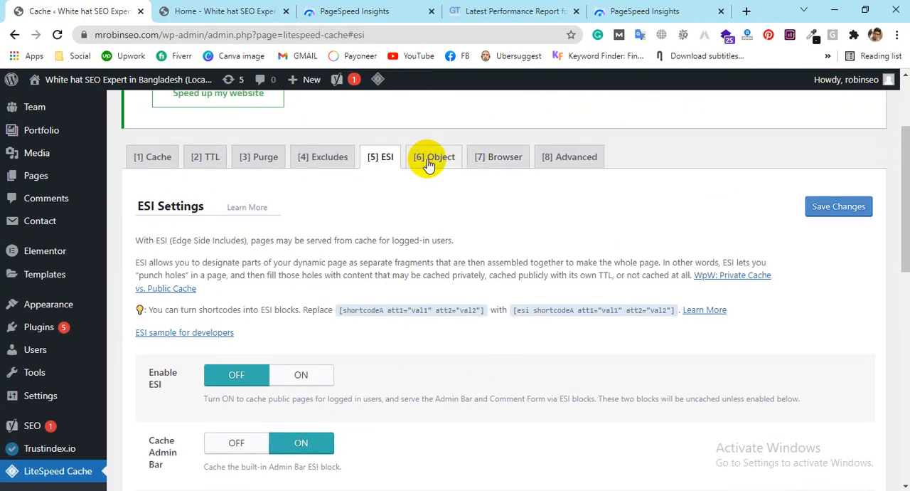
left_click(429, 159)
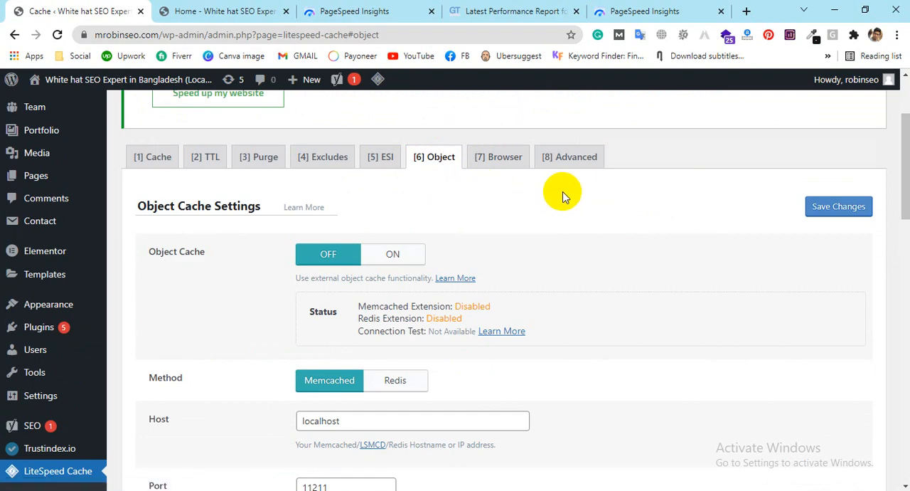
scroll(563, 196, "down", 4)
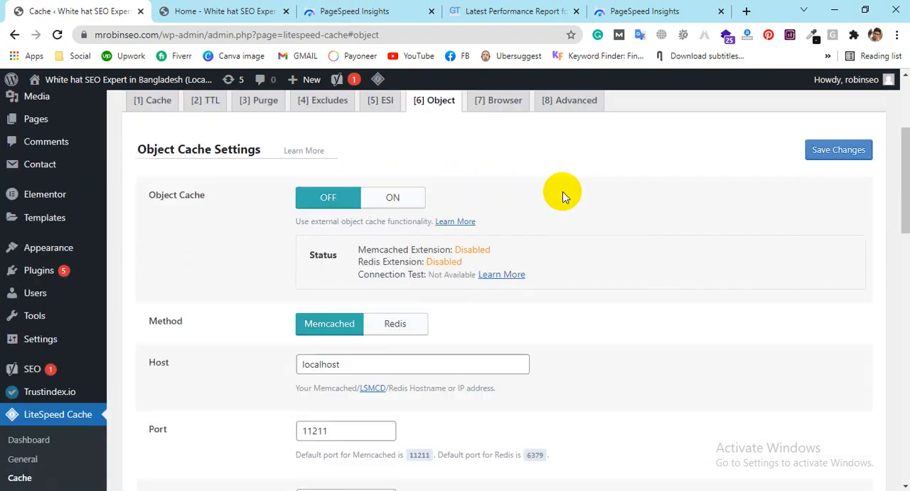
scroll(562, 196, "down", 7)
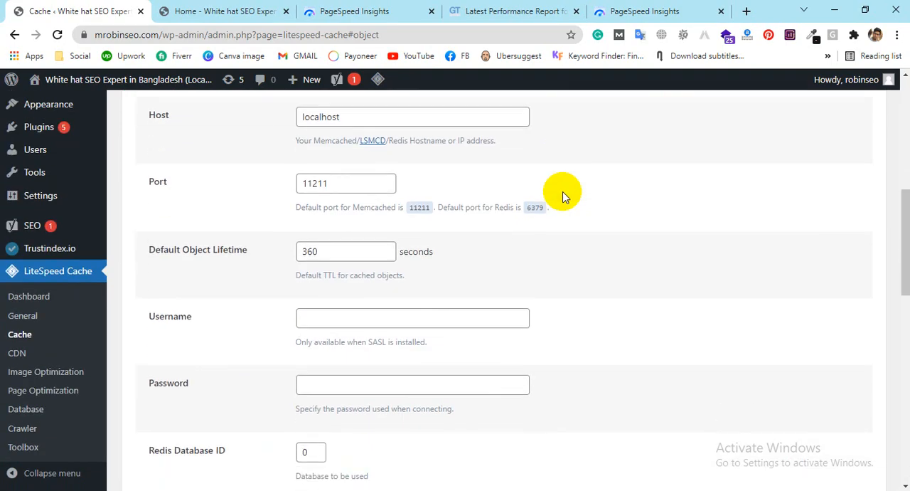
scroll(569, 188, "up", 5)
scroll(562, 182, "up", 5)
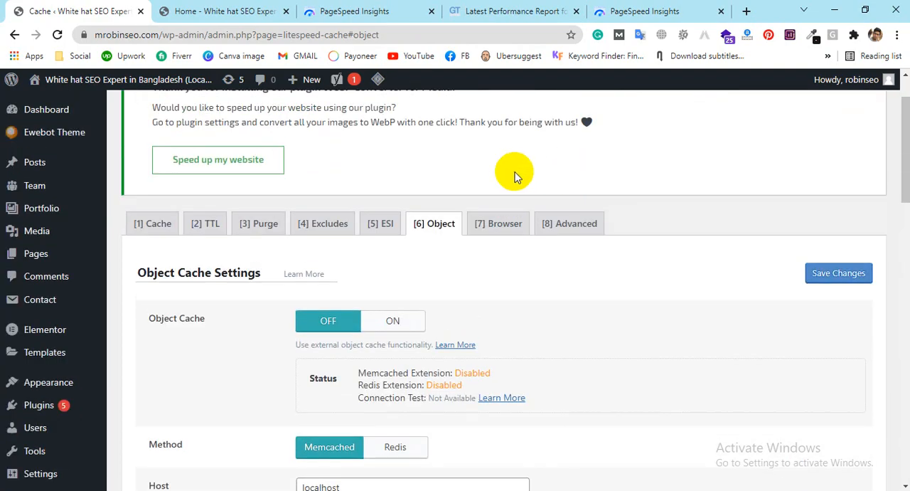
Step: Turn on Browser Cache in the Browser Cache Settings and save the changes
left_click(496, 223)
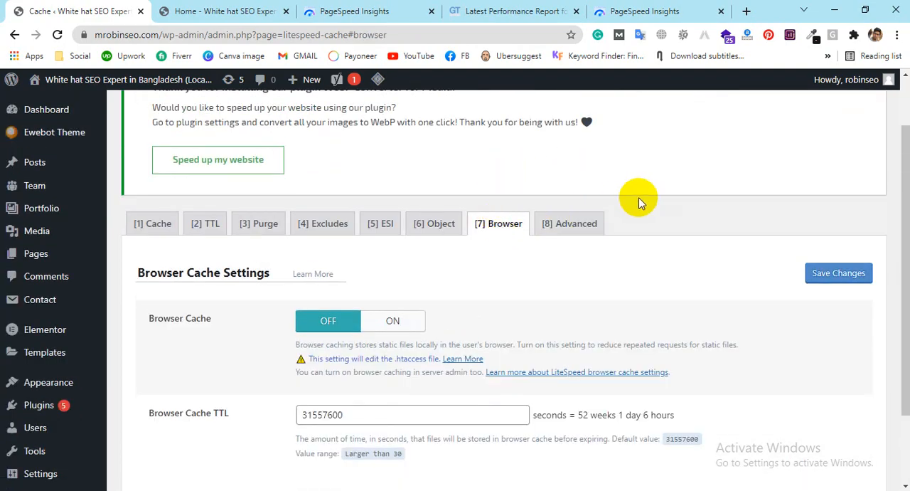
left_click(414, 328)
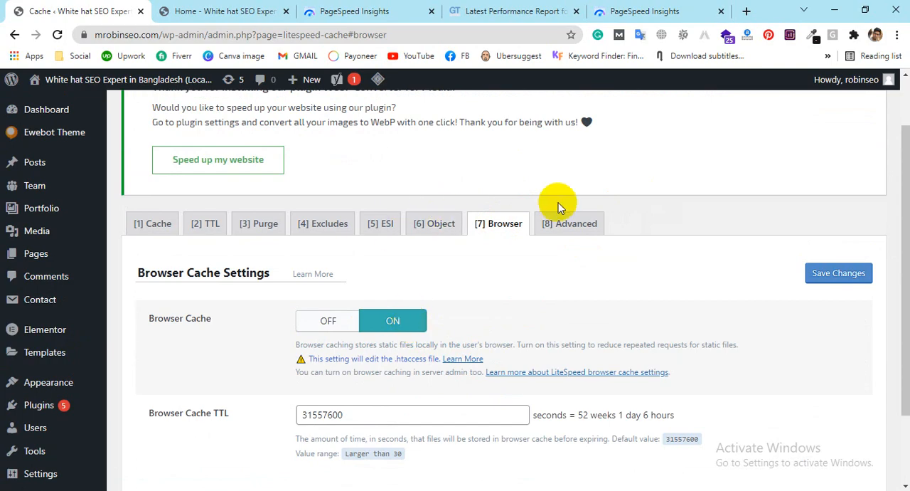
scroll(406, 413, "down", 2)
scroll(346, 305, "up", 3)
scroll(143, 438, "down", 2)
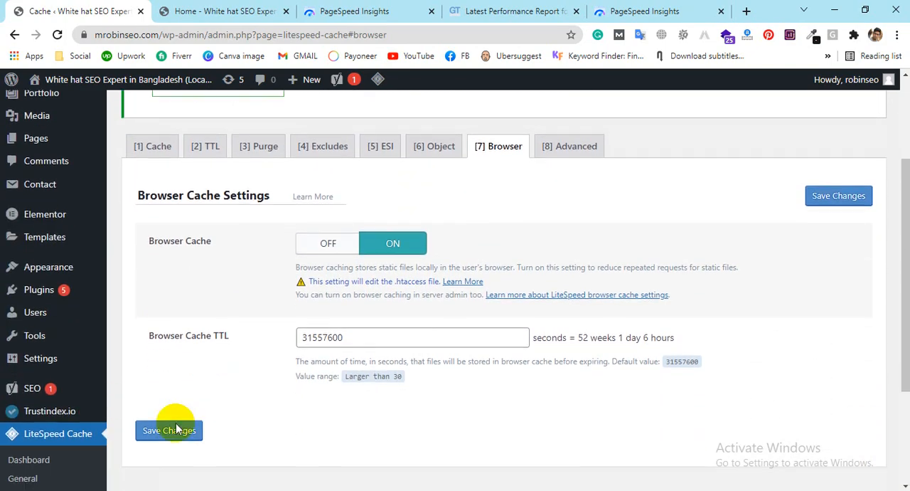
left_click(160, 416)
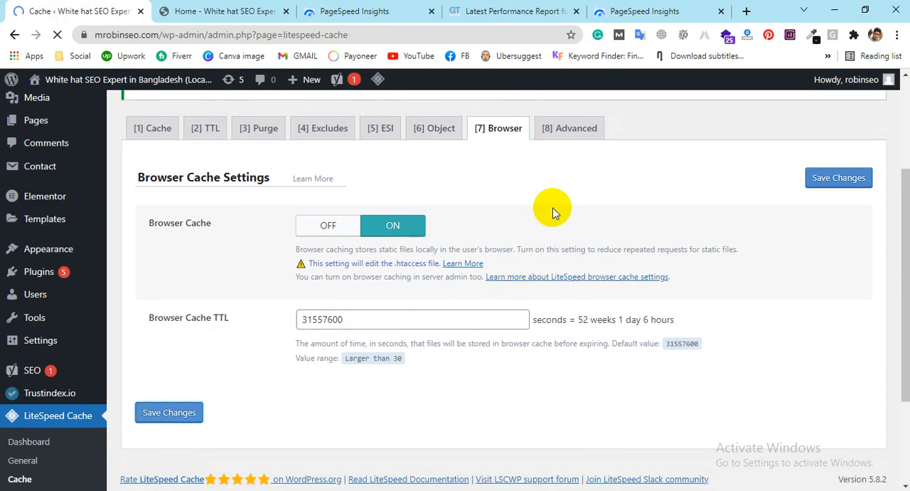
Step: Review LiteSpeed Cache's Advanced Settings, including Login Cookie, Improve HTTP/HTTPS Compatibility and Instant Click
left_click(559, 294)
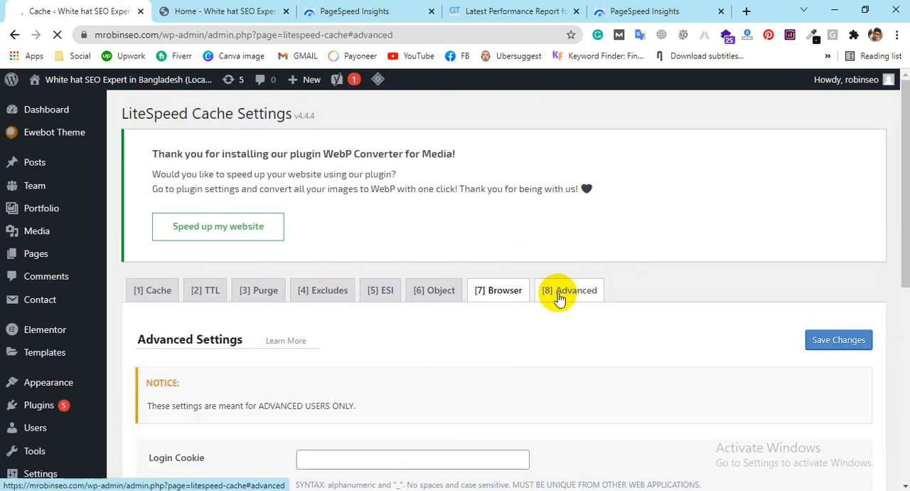
scroll(590, 234, "down", 5)
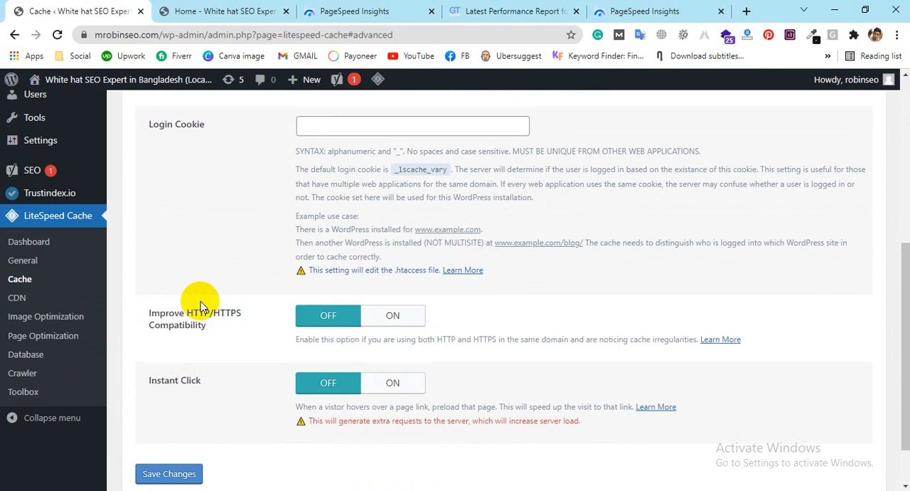
scroll(435, 295, "down", 2)
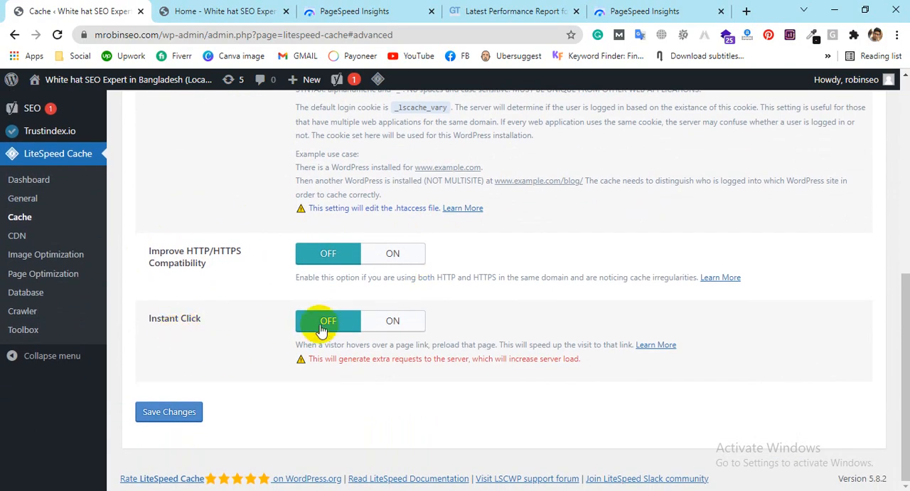
scroll(721, 418, "up", 6)
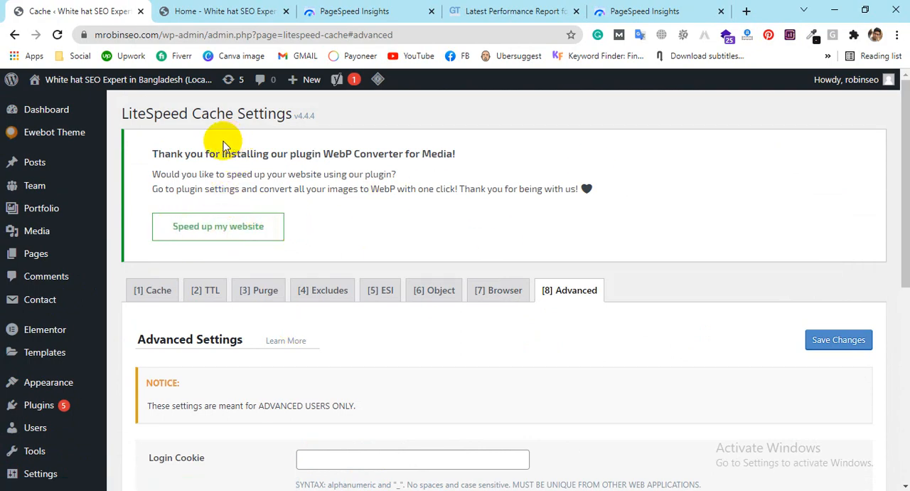
scroll(40, 244, "down", 3)
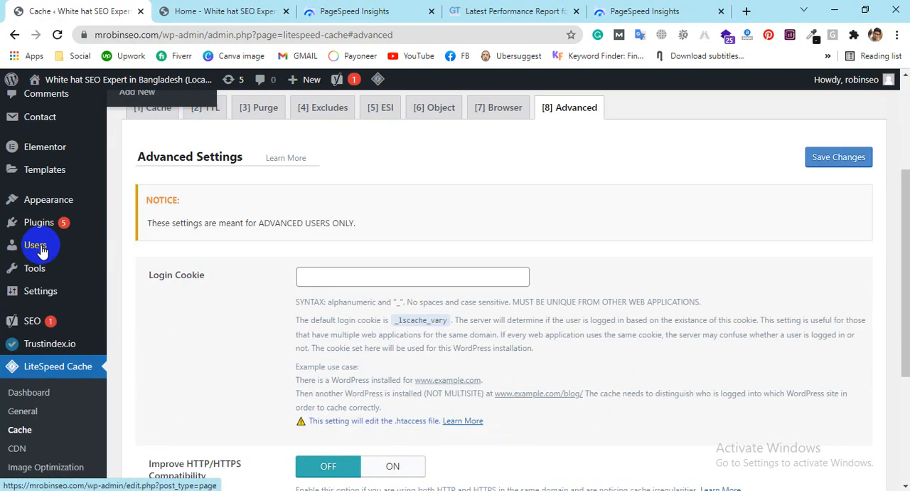
Step: Open the settings of the Flying Scripts by WP Speed Matters plugin from the installed plugins list
scroll(59, 263, "down", 2)
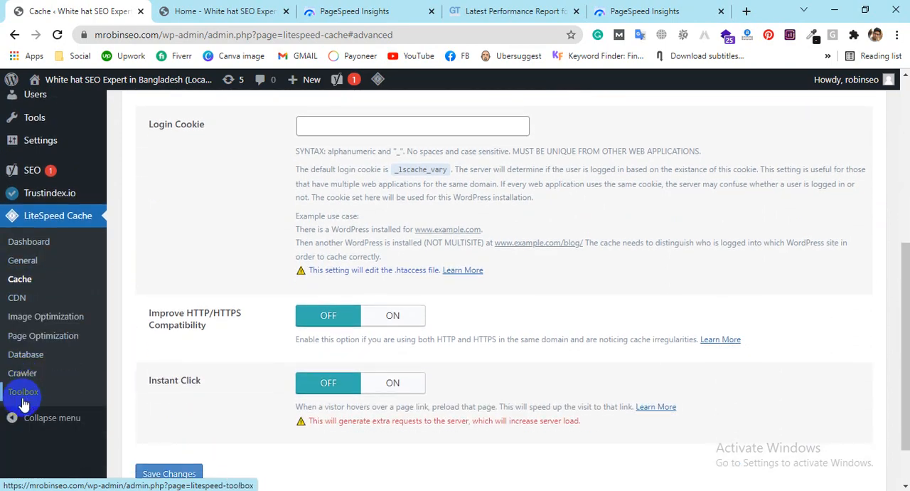
scroll(44, 234, "up", 1)
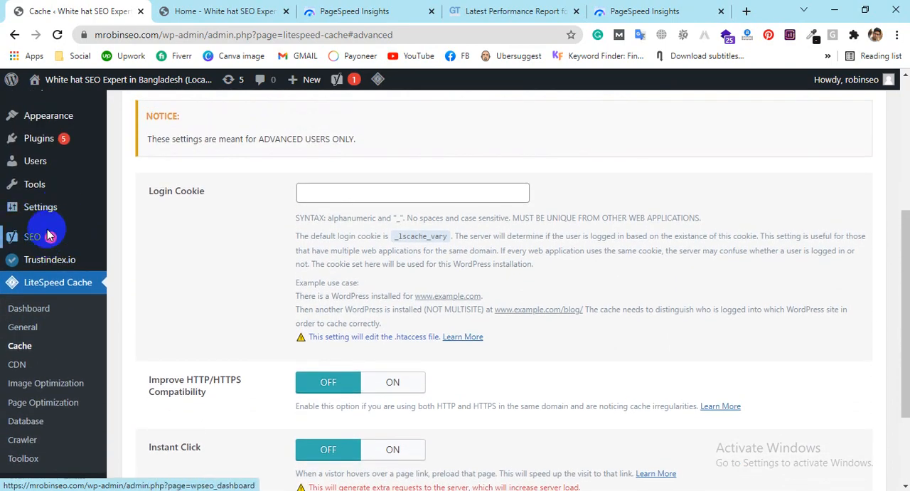
scroll(61, 218, "up", 1)
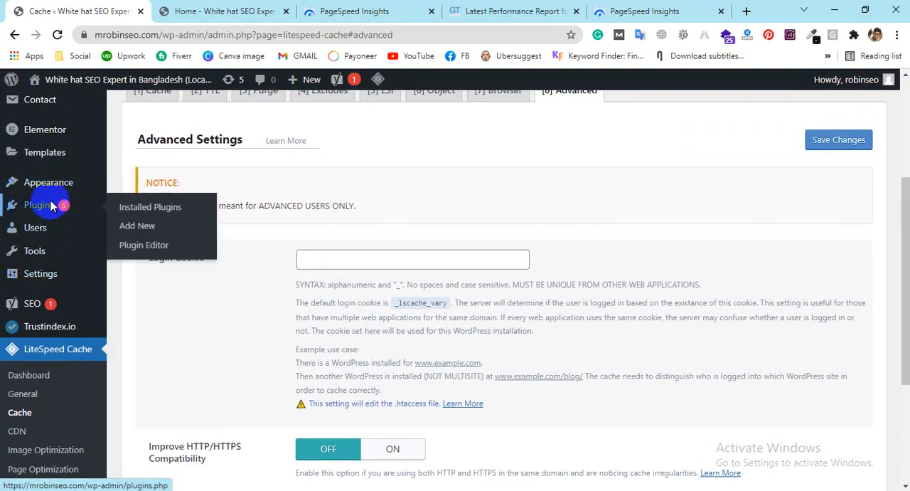
left_click(51, 206)
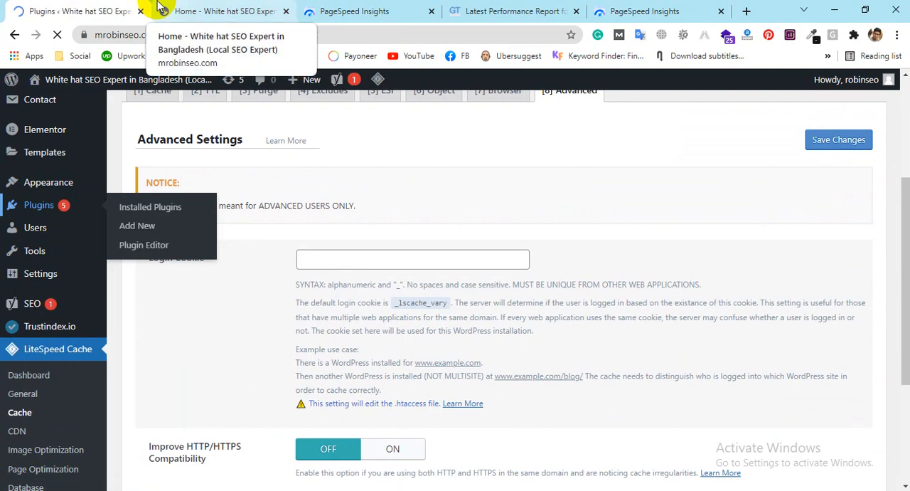
scroll(459, 234, "down", 6)
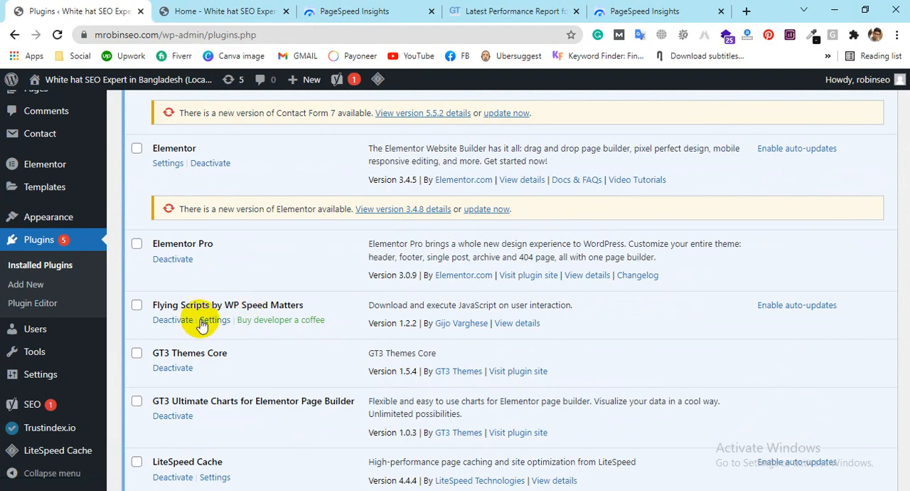
left_click(202, 321)
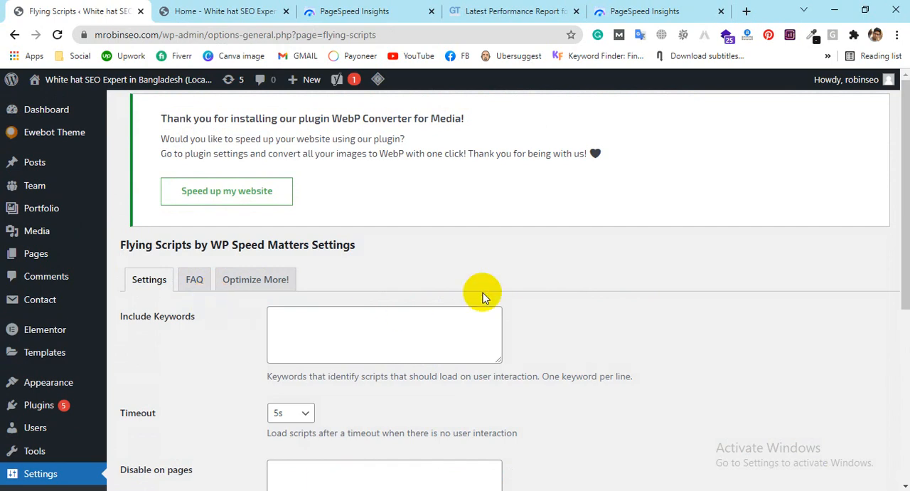
Step: Review Flying Scripts' Optimize More and FAQ pages, then its Include Keywords, Timeout and Disable on pages settings
scroll(503, 258, "down", 2)
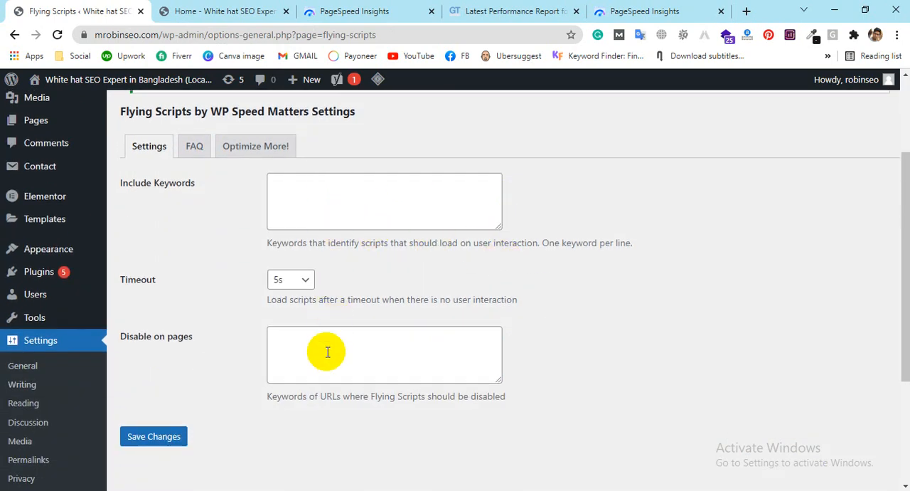
left_click(241, 147)
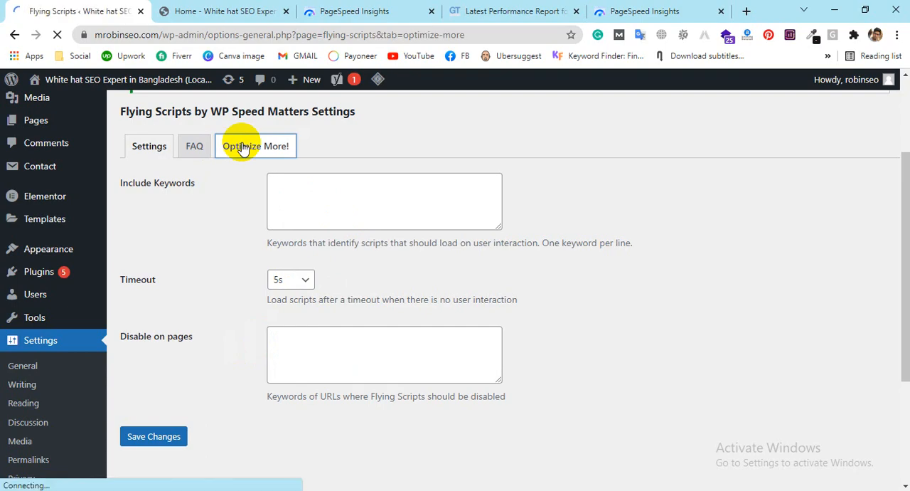
scroll(391, 228, "down", 6)
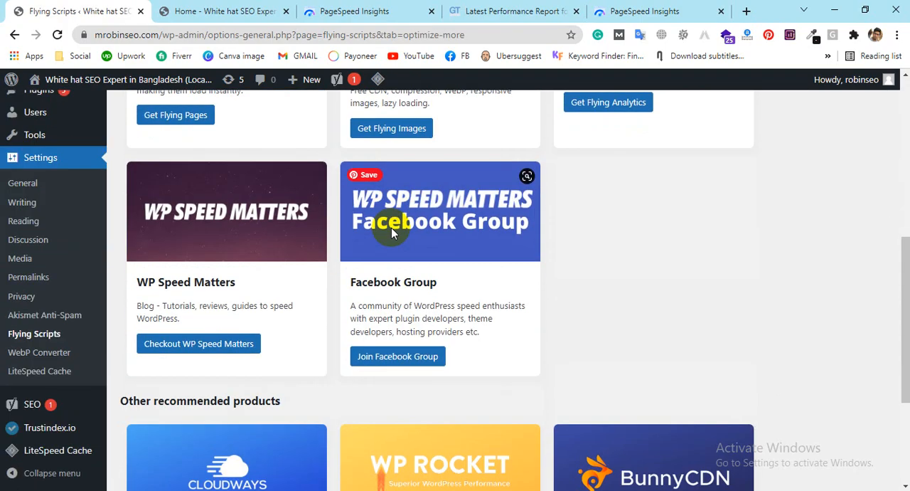
scroll(241, 201, "up", 4)
left_click(192, 212)
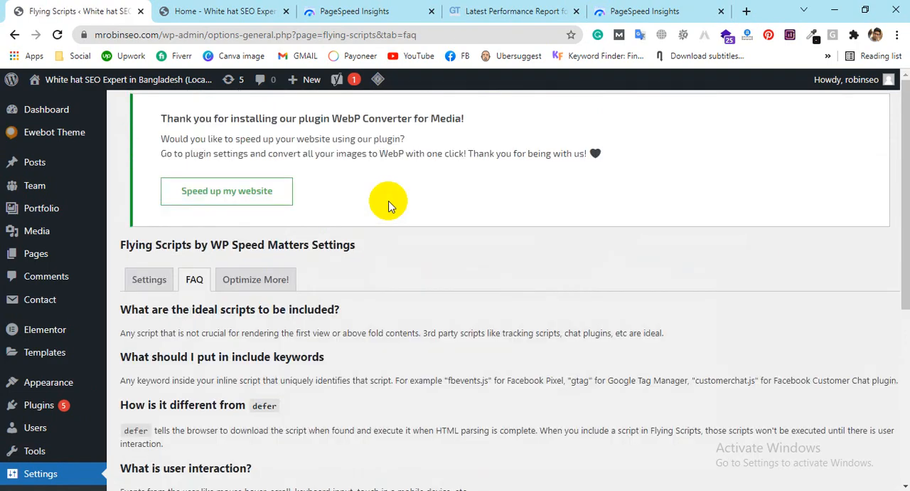
scroll(388, 207, "down", 3)
scroll(317, 195, "up", 2)
left_click(141, 166)
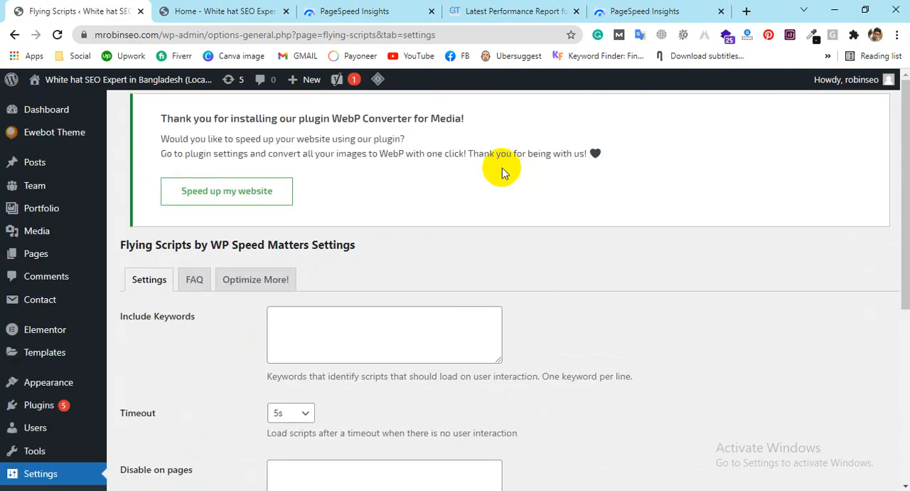
left_click(385, 321)
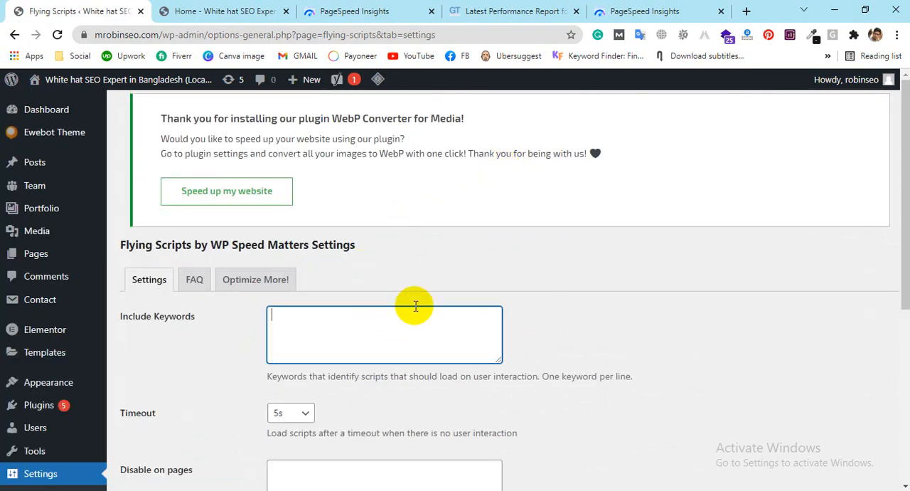
scroll(335, 342, "down", 1)
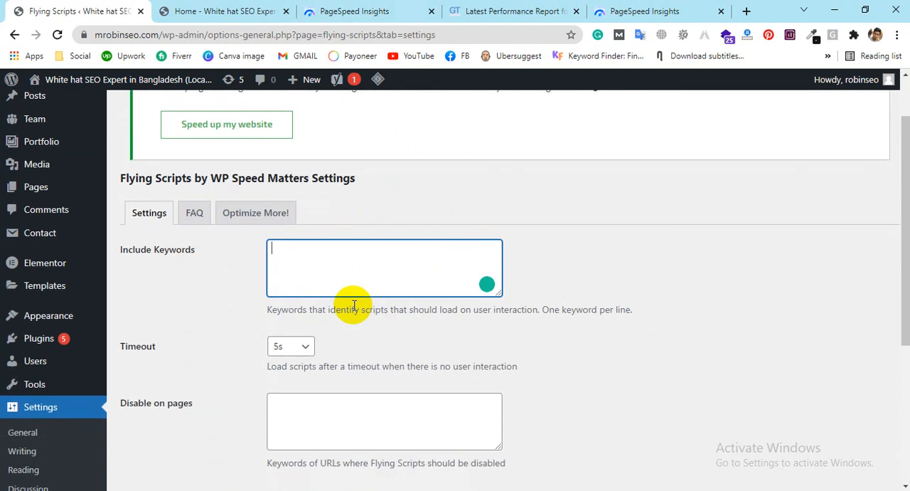
mouse_move(154, 86)
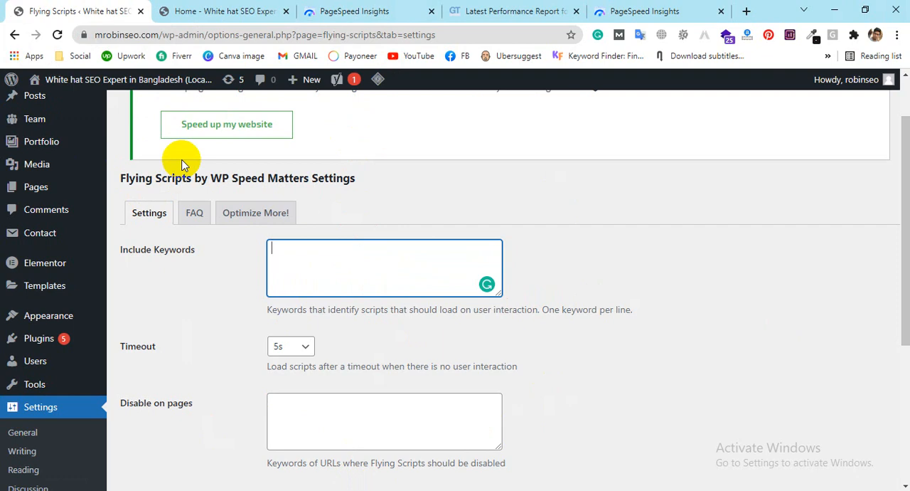
Step: Open the Lighthouse Treemap from the website's mobile PageSpeed Insights report
left_click(356, 7)
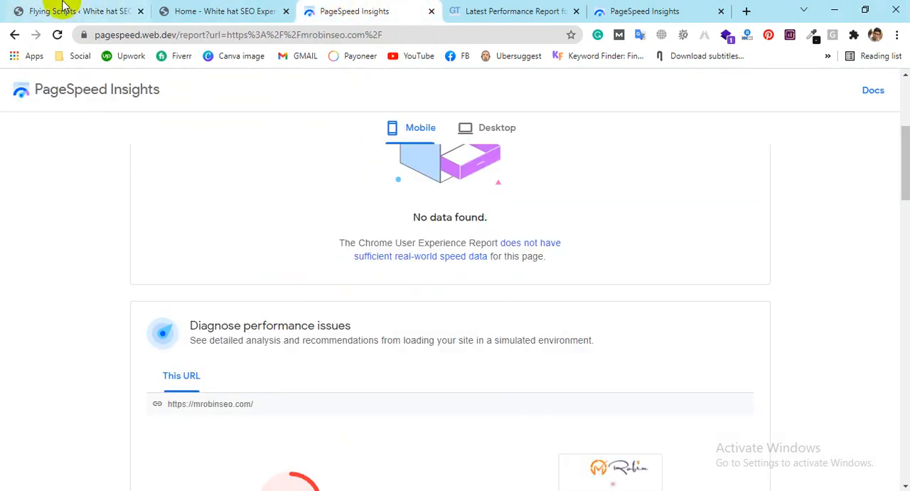
scroll(548, 186, "down", 3)
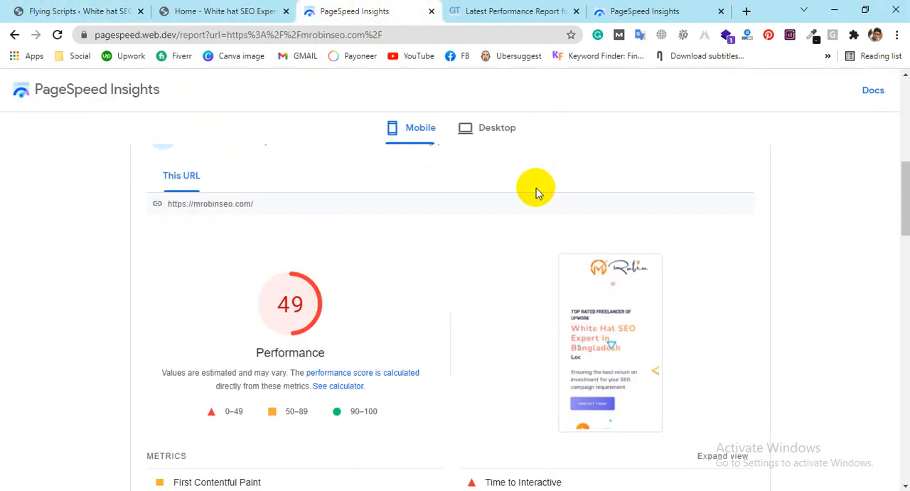
scroll(536, 188, "down", 6)
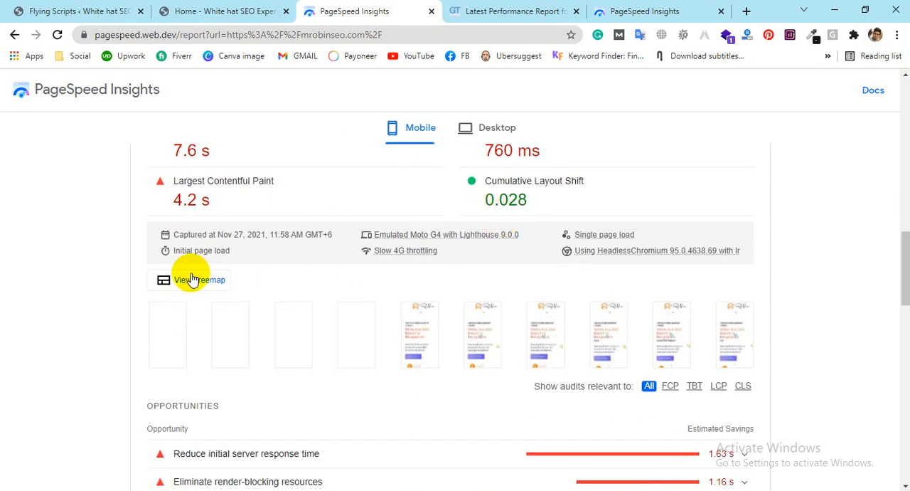
left_click(202, 281)
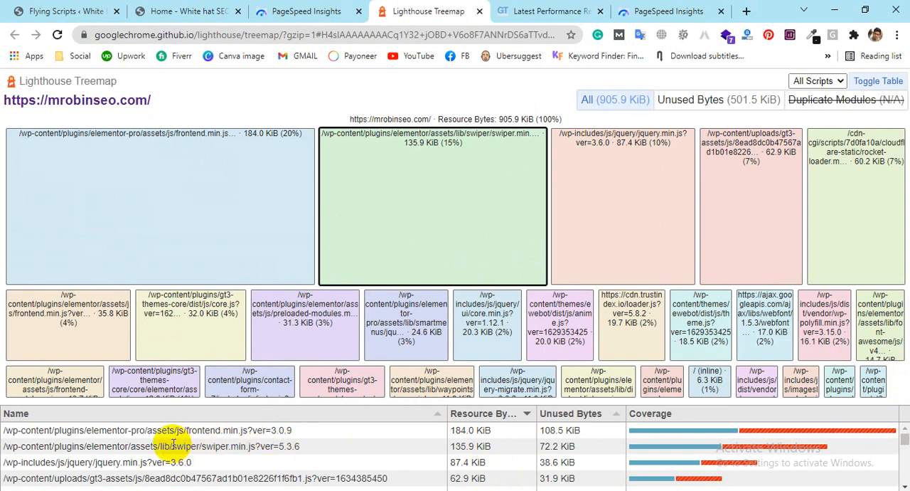
Step: Examine the treemap's script table and copy the Elementor Pro script name frontend.min.js into a Notepad list
left_click_drag(187, 430, 233, 444)
key("ctrl+c")
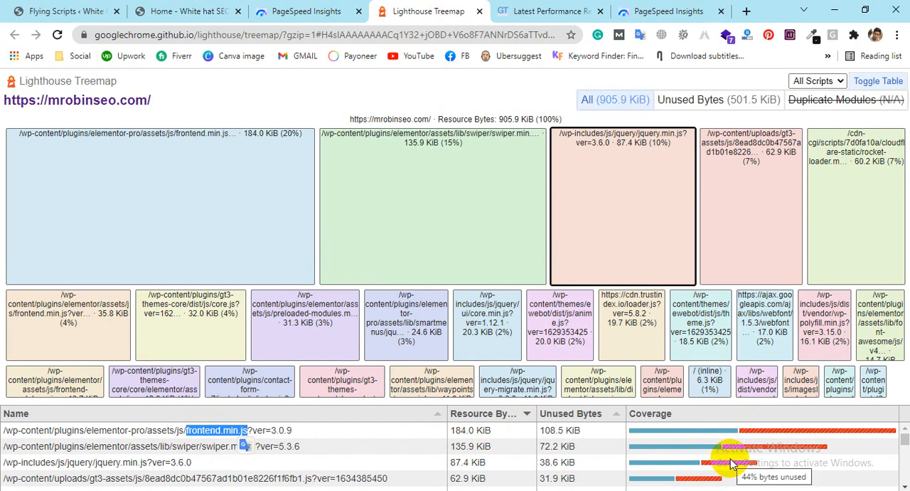
left_click_drag(904, 440, 905, 474)
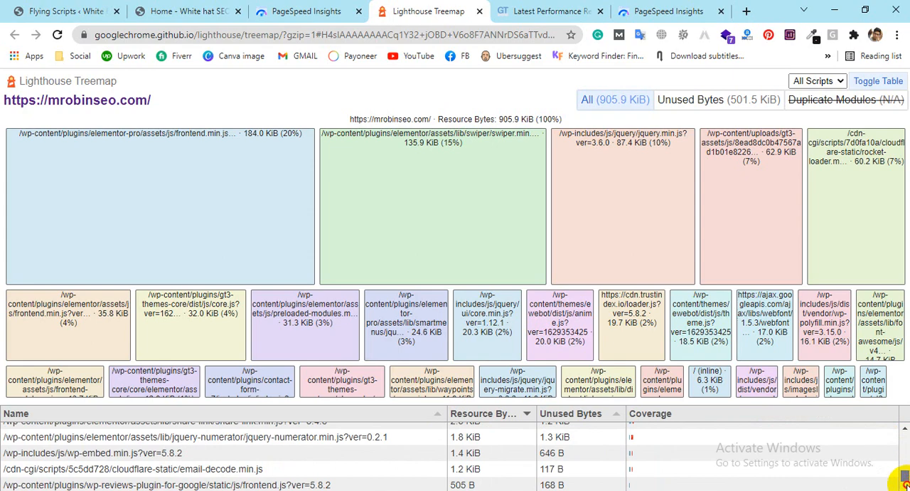
left_click_drag(905, 461, 894, 392)
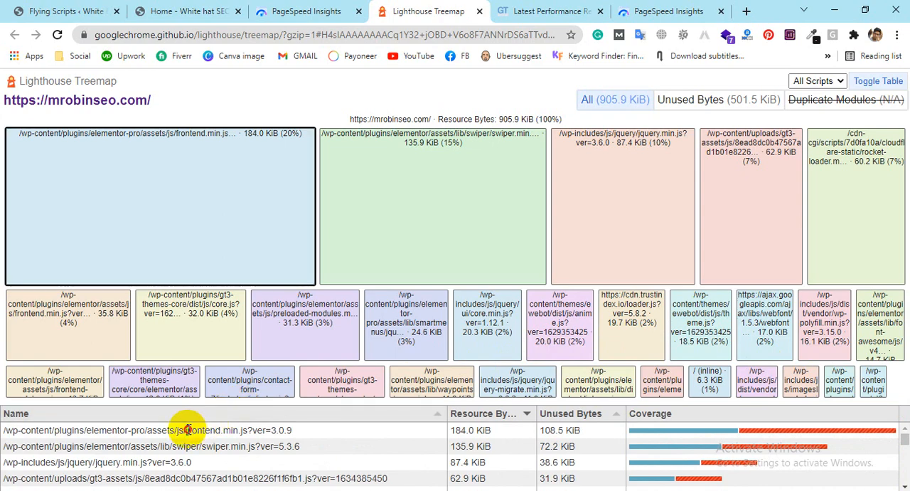
left_click_drag(186, 430, 100, 395)
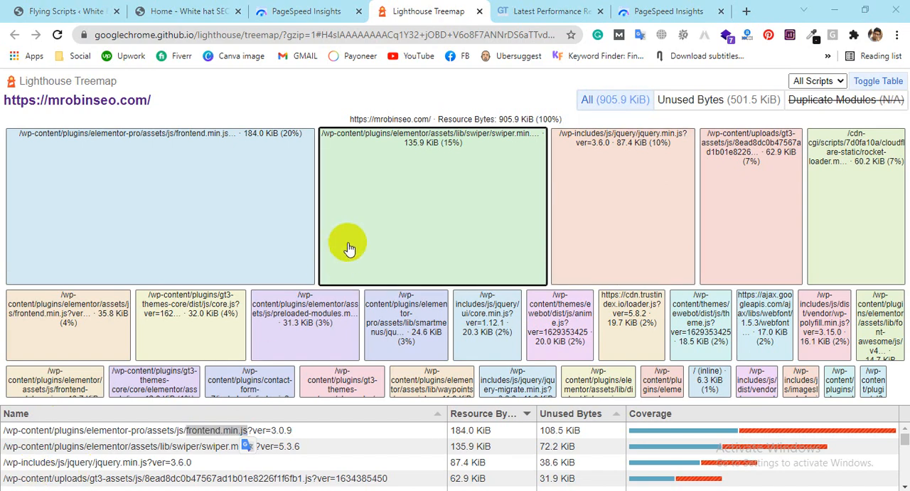
key("ctrl+v")
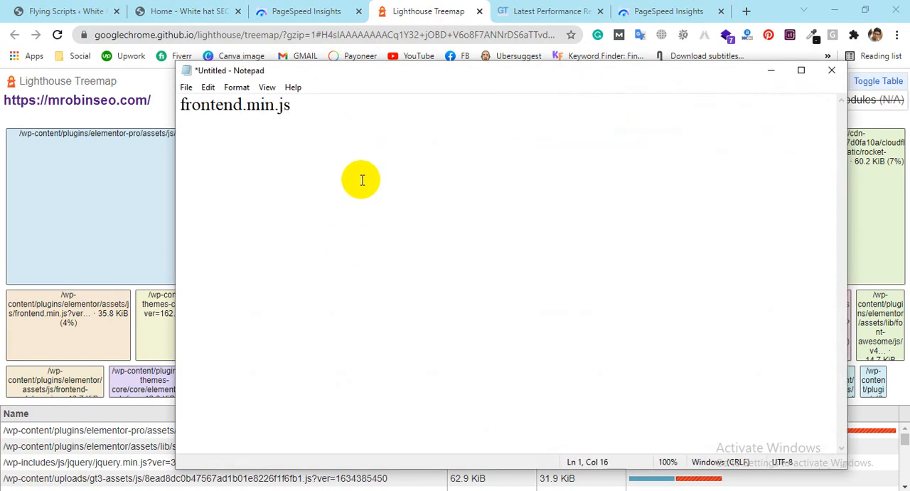
Step: Copy the script names swiper.min.js and jquery.min.js from the treemap table onto separate lines of the Notepad list
left_click(398, 10)
scroll(370, 427, "down", 2)
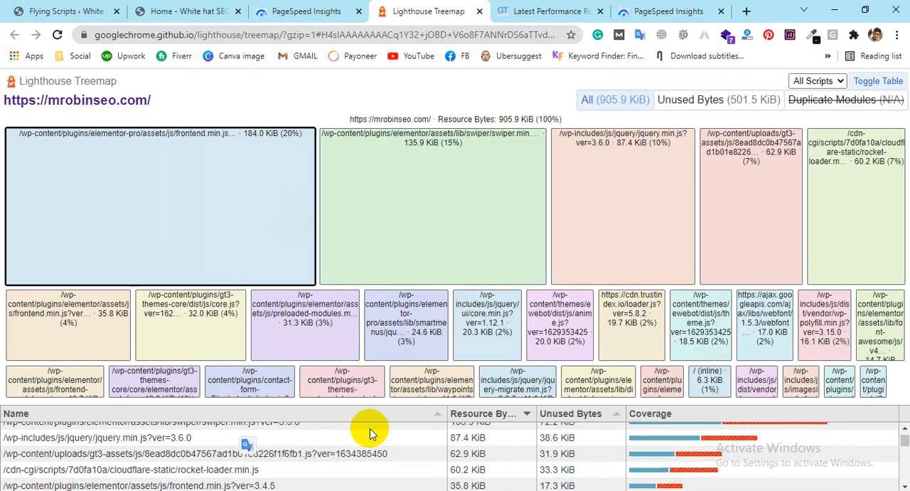
scroll(341, 449, "up", 2)
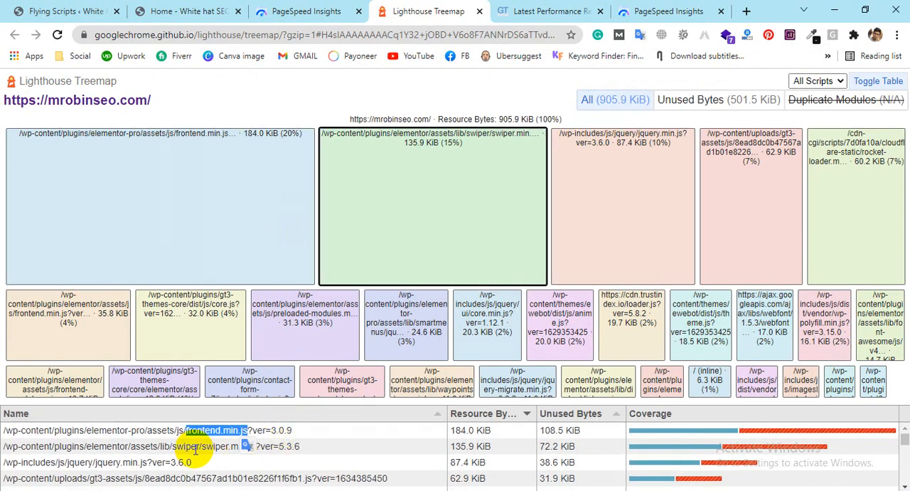
left_click_drag(203, 448, 255, 450)
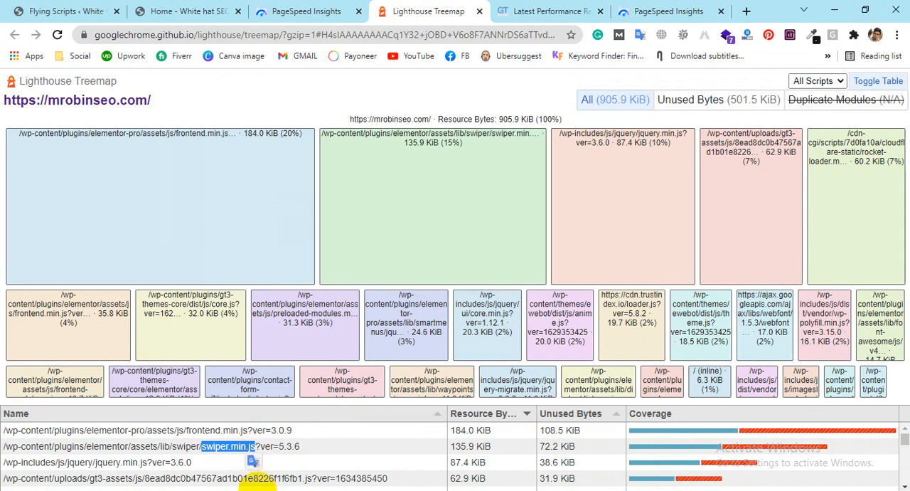
key("alt+Tab")
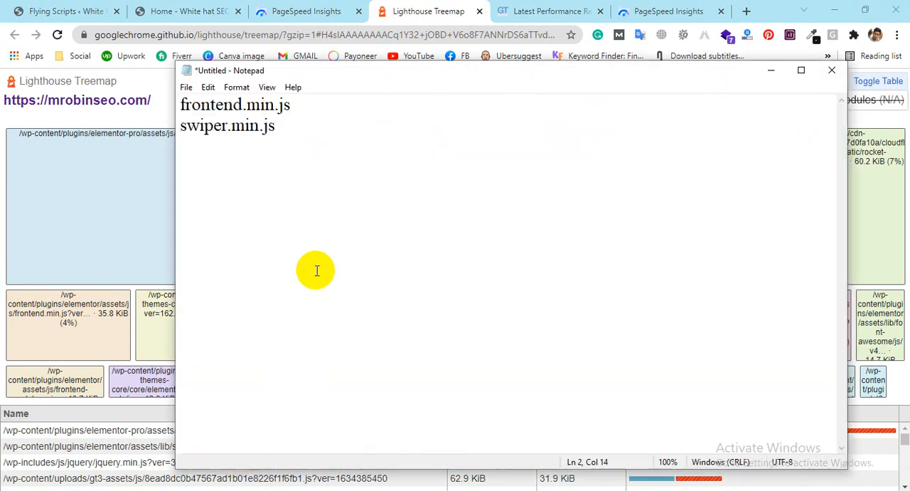
left_click(377, 10)
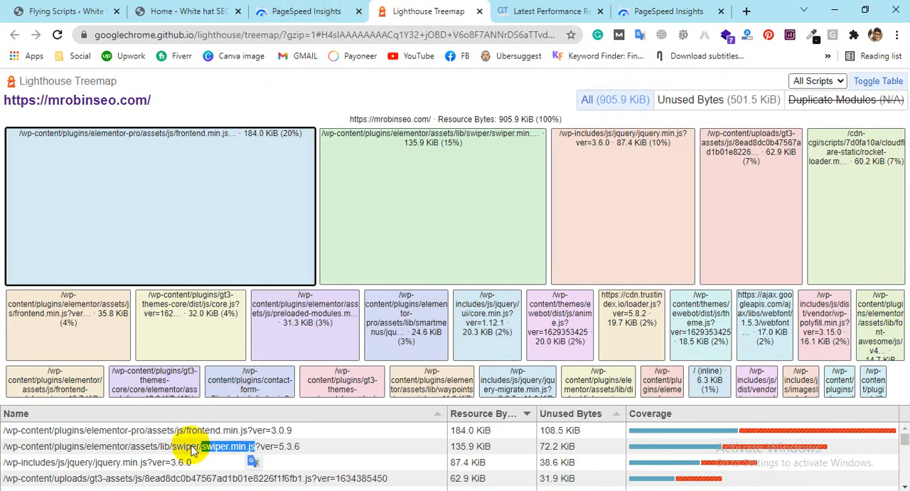
left_click_drag(96, 463, 146, 463)
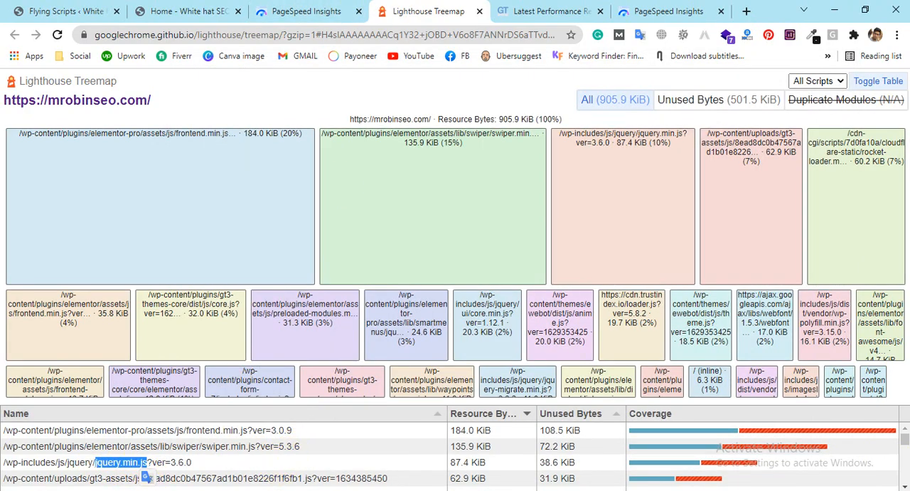
key("alt+Tab")
Step: Copy the gt3-assets script name 8ead8dc0b47567ad1b01e8226f1f6fb1.js from the treemap table to the Notepad list's next line
left_click(446, 10)
left_click(905, 486)
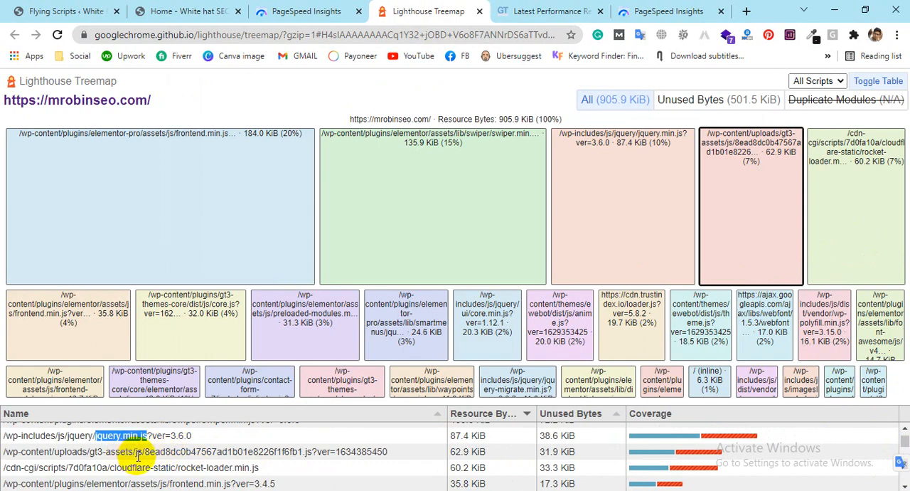
left_click_drag(146, 451, 311, 453)
key("ctrl+c")
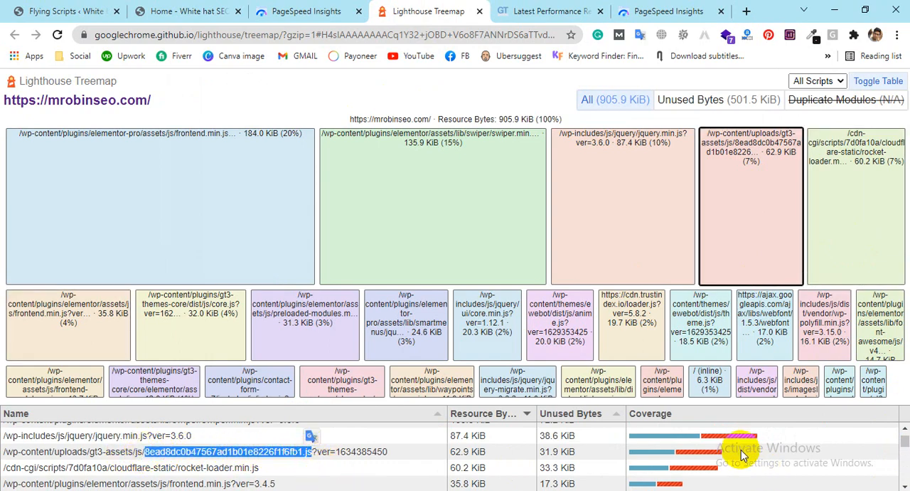
key("alt+Tab")
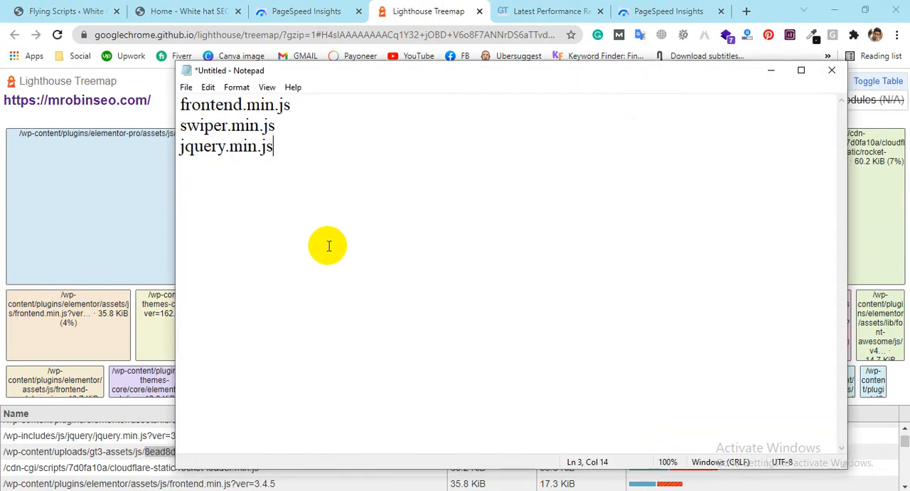
key("ctrl+v")
Step: Try to copy the cloudflare-static script name rocket-loader.min.js from the treemap table to the Notepad list's next line
left_click(406, 8)
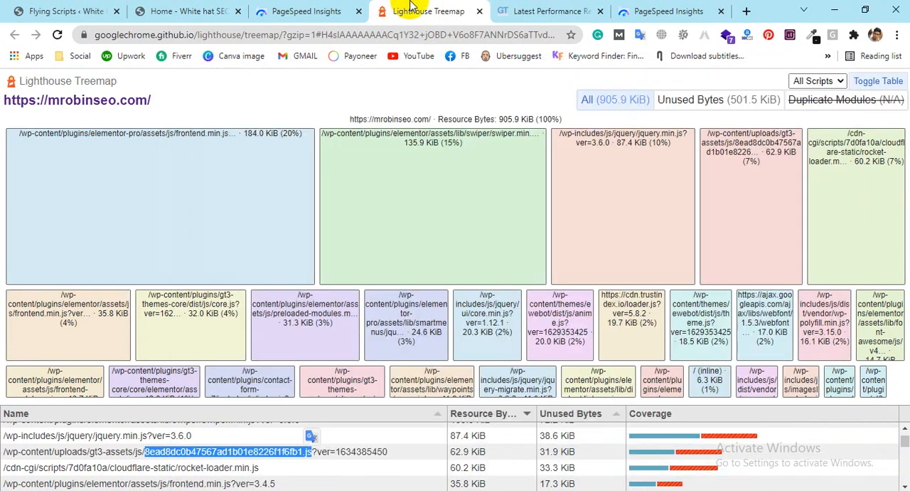
left_click_drag(178, 468, 252, 480)
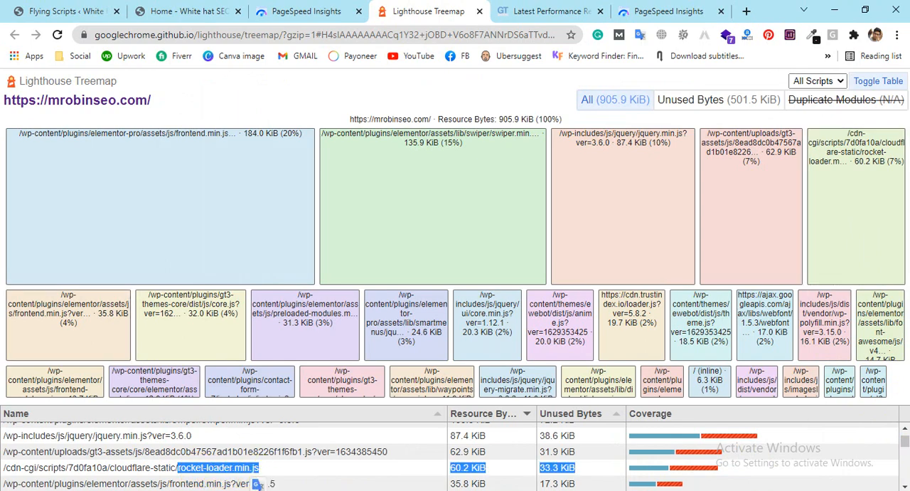
key("alt+Tab")
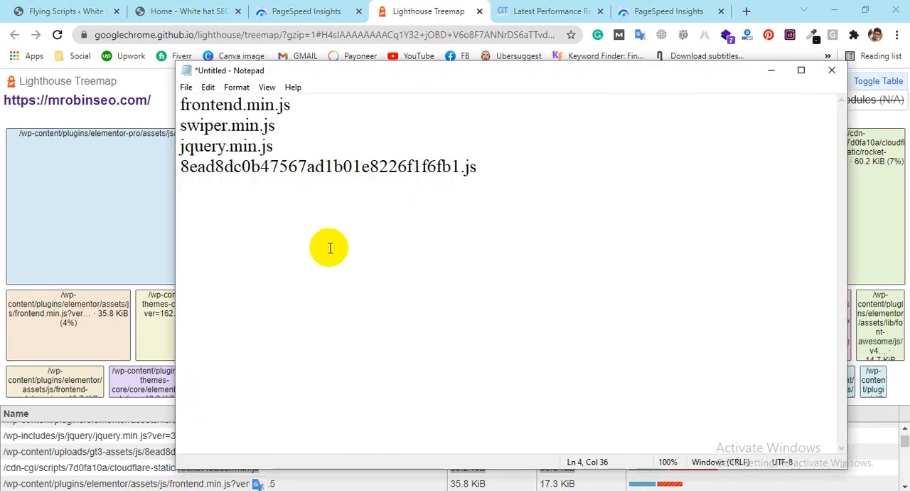
type("rocket-loader.min.js60.2 KiB33.3 KiB")
key("alt+Tab")
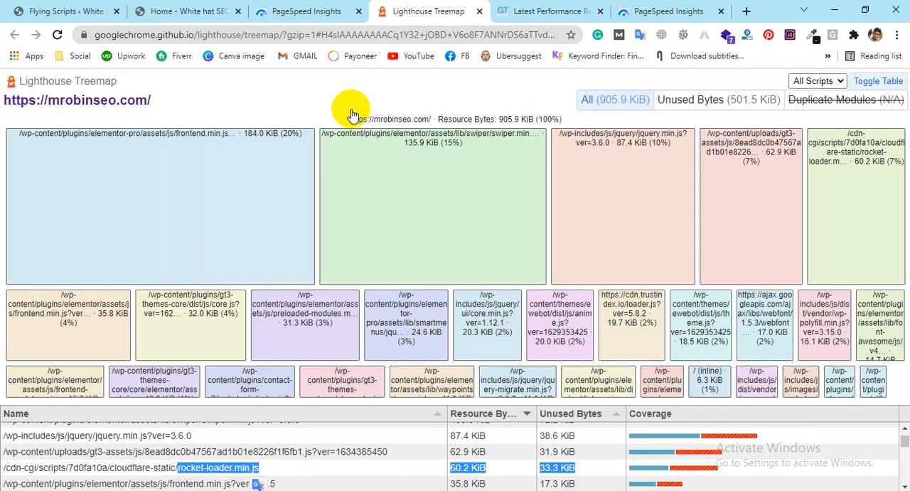
Step: Try to select the Elementor script name frontend.min.js in the treemap's script table
scroll(277, 441, "down", 2)
scroll(278, 445, "up", 3)
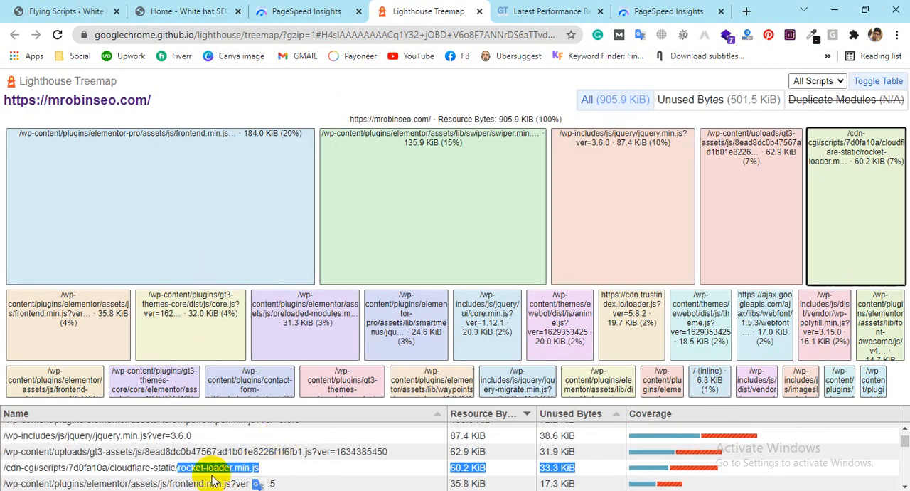
left_click_drag(170, 483, 205, 484)
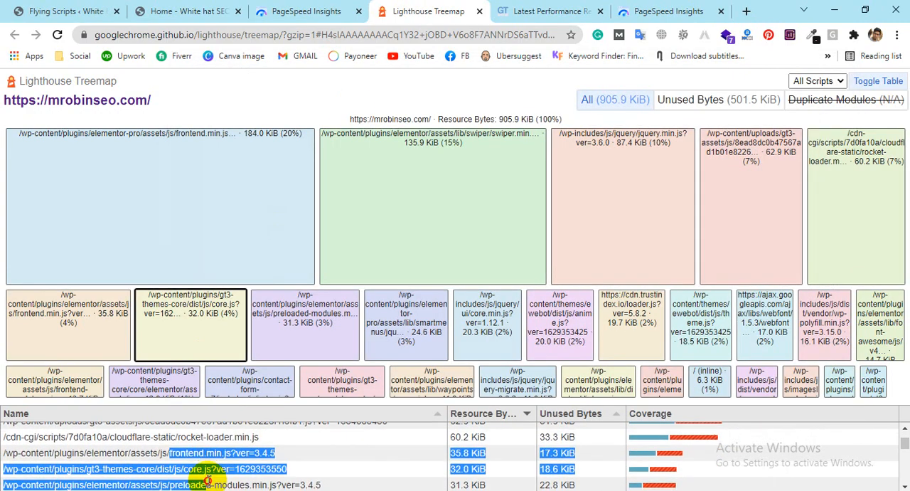
left_click_drag(213, 448, 227, 450)
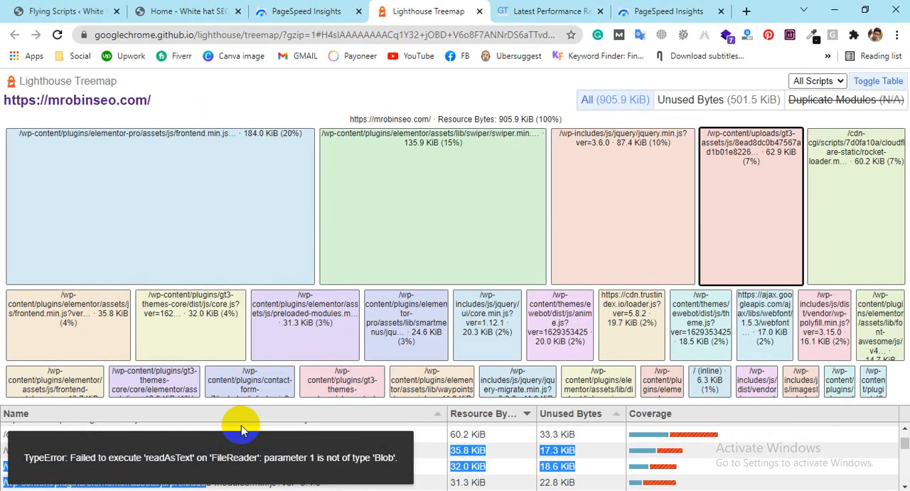
Step: Sort the treemap's script table by name in ascending order
left_click(242, 421)
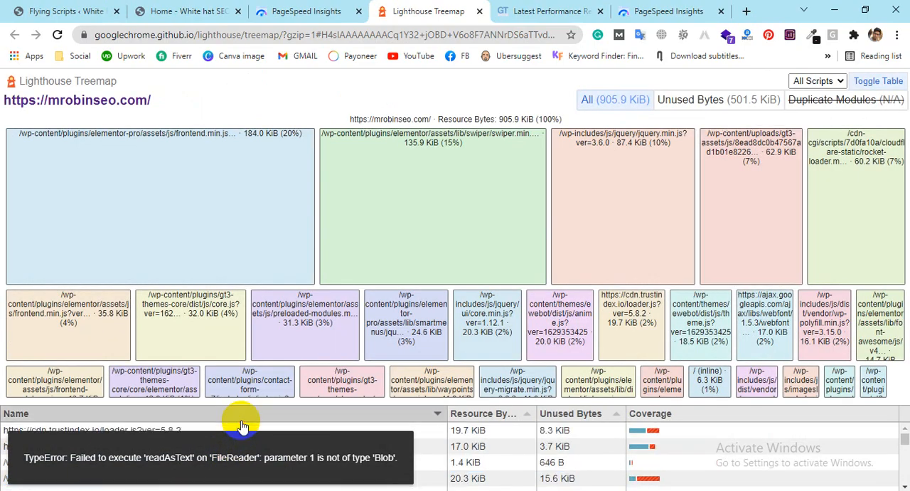
left_click(242, 421)
left_click(242, 421)
left_click(242, 421)
left_click(311, 415)
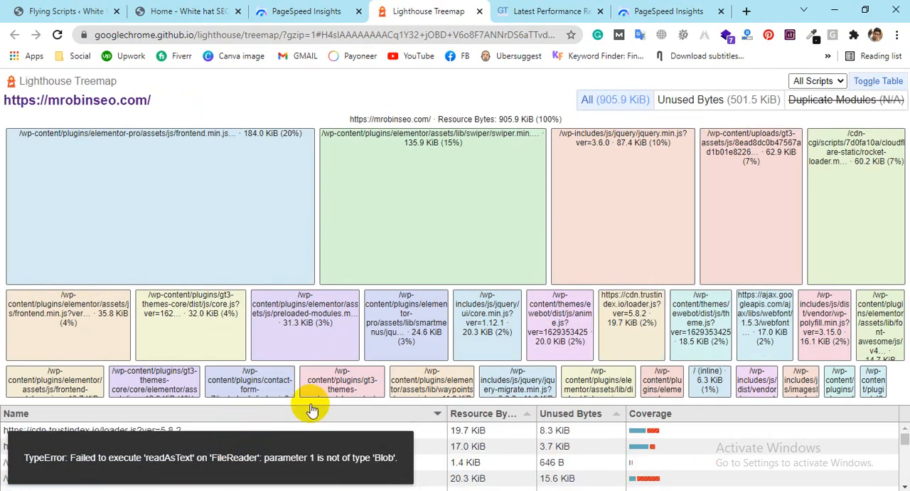
left_click_drag(904, 442, 905, 450)
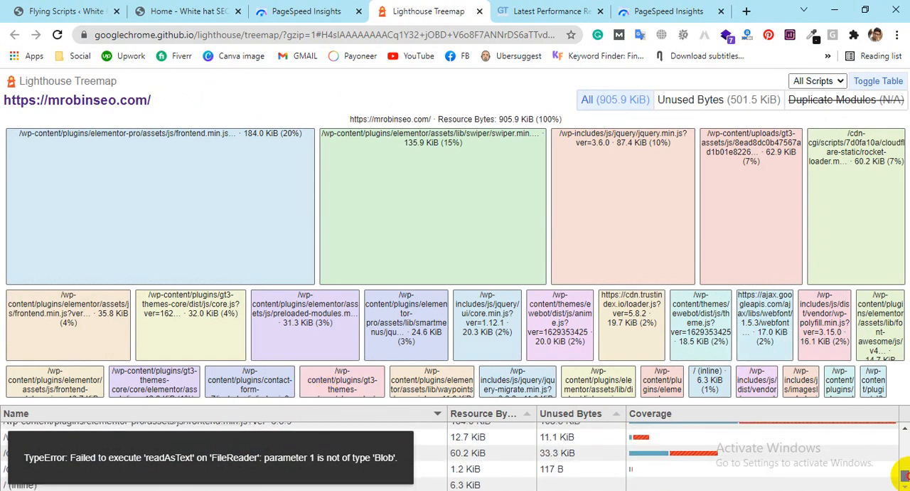
left_click(351, 414)
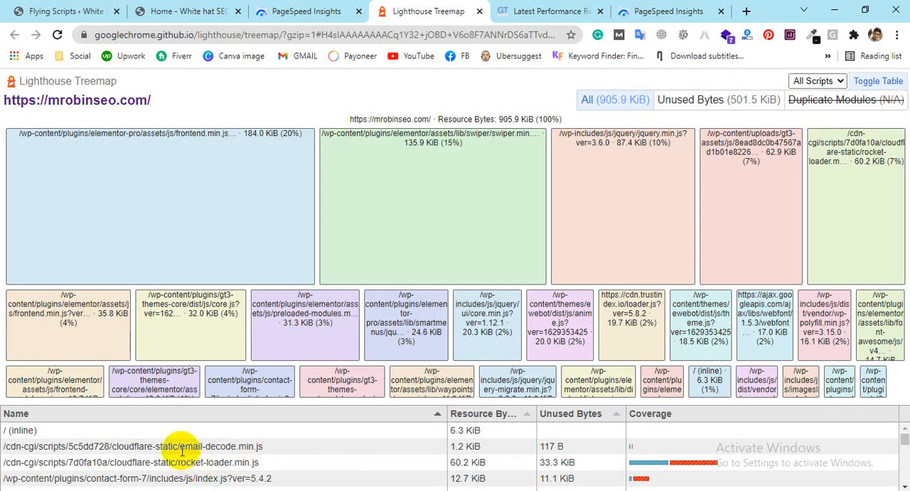
Step: Copy only the script name rocket-loader.min.js from the treemap table and return to the Notepad list
left_click_drag(177, 462, 256, 462)
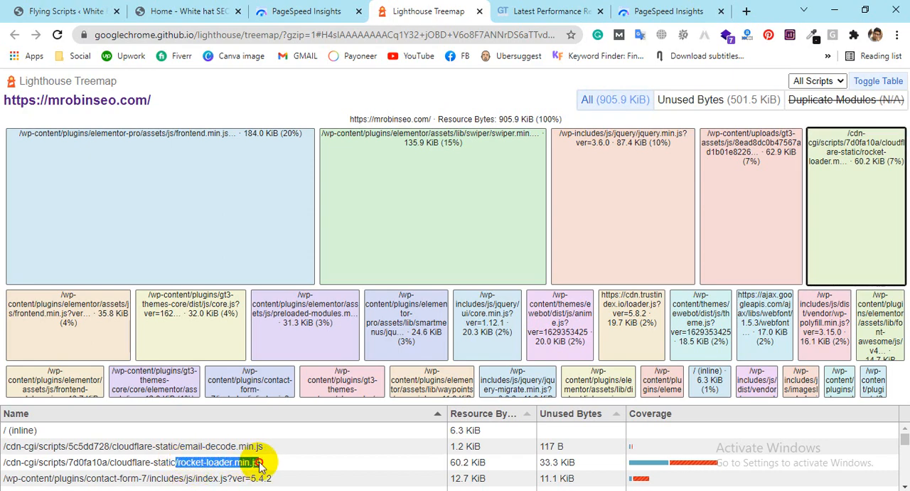
key("ctrl+c")
key("alt+Tab")
key("ctrl+v")
key("Return")
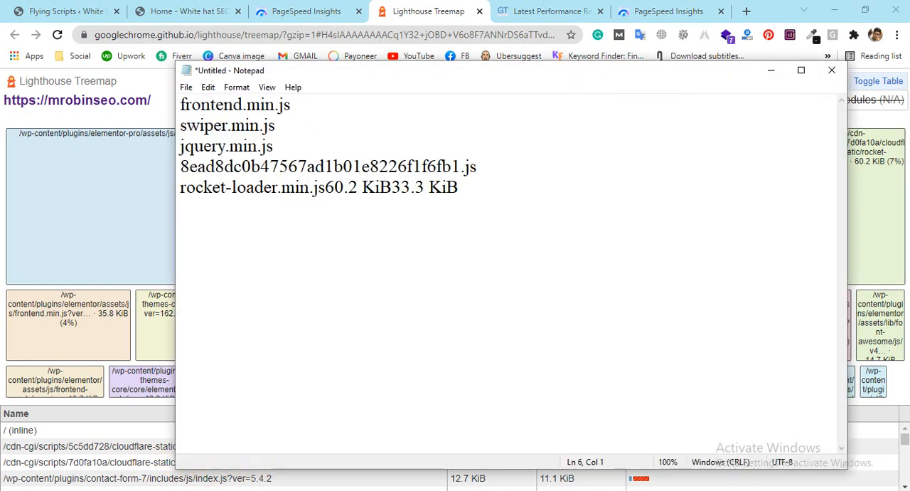
key("alt+Tab")
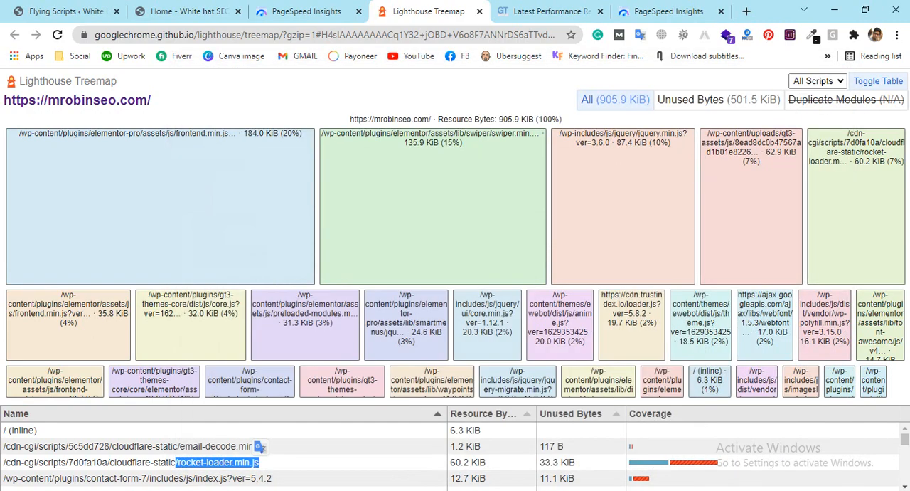
key("alt+Tab")
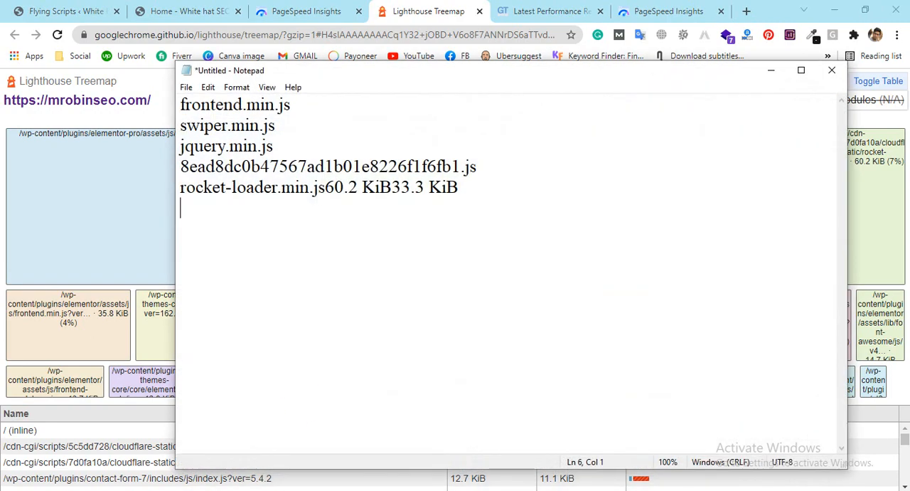
Step: Replace the Notepad line containing stray file sizes with the copied rocket-loader.min.js and remove its leading slash
left_click(474, 187)
left_click(195, 189, "shift")
left_click(171, 187, "shift")
key("ctrl+v")
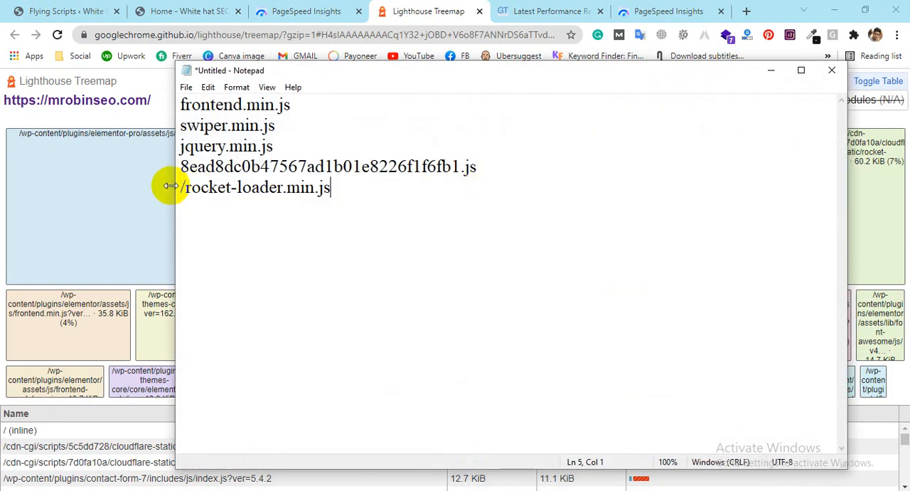
key("Return")
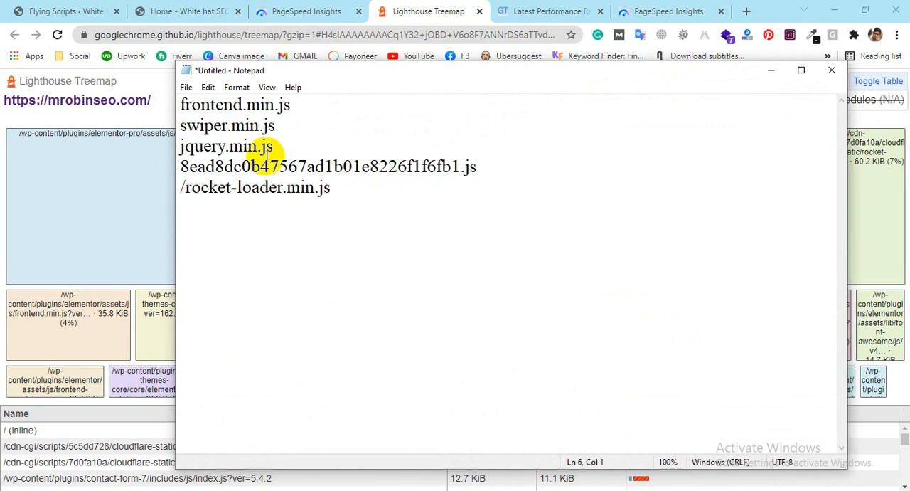
key("BackSpace")
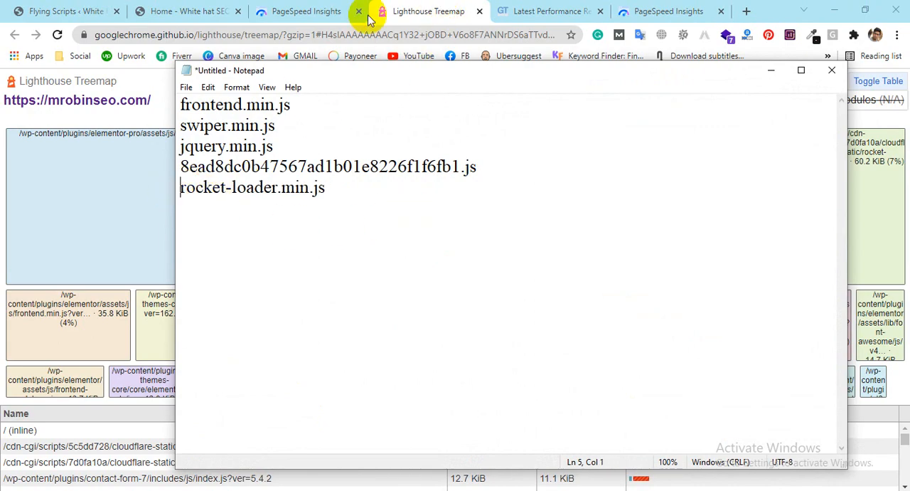
Step: Copy the Elementor Pro script name jquery.smartmenus.min.js from the treemap table to the Notepad list's next line
left_click(373, 10)
scroll(209, 456, "down", 2)
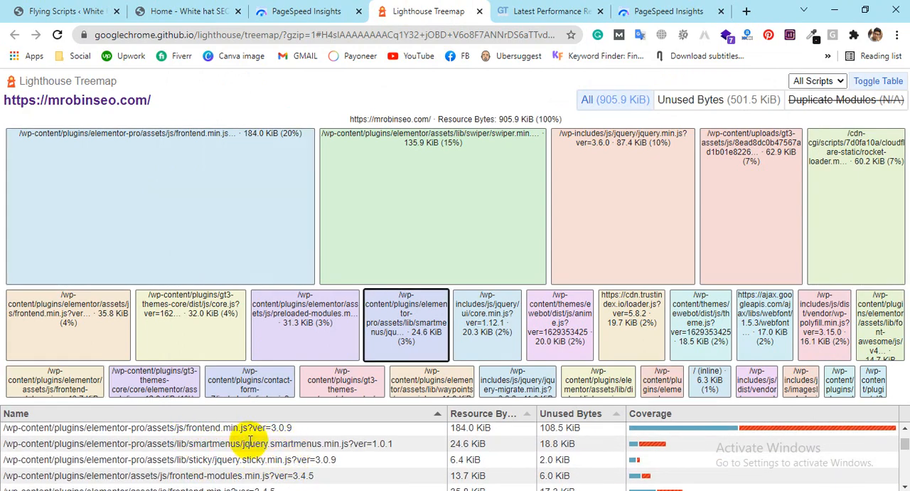
left_click_drag(242, 442, 350, 446)
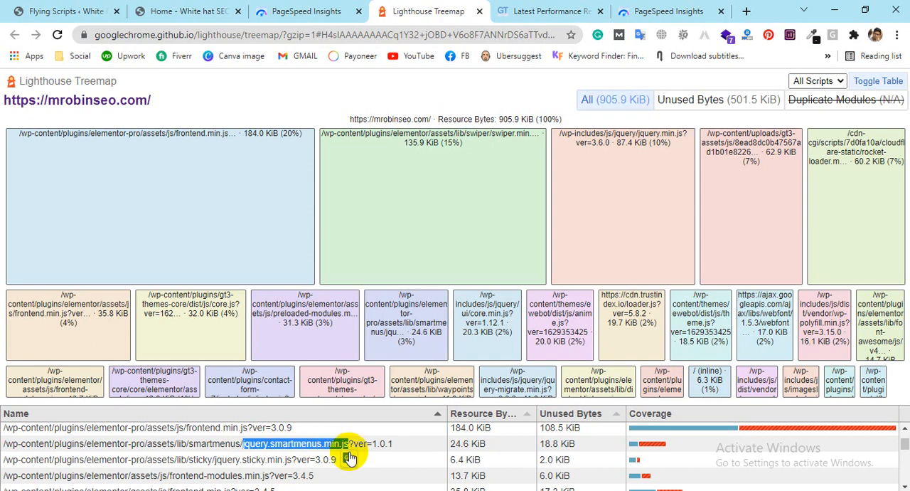
key("alt+Tab")
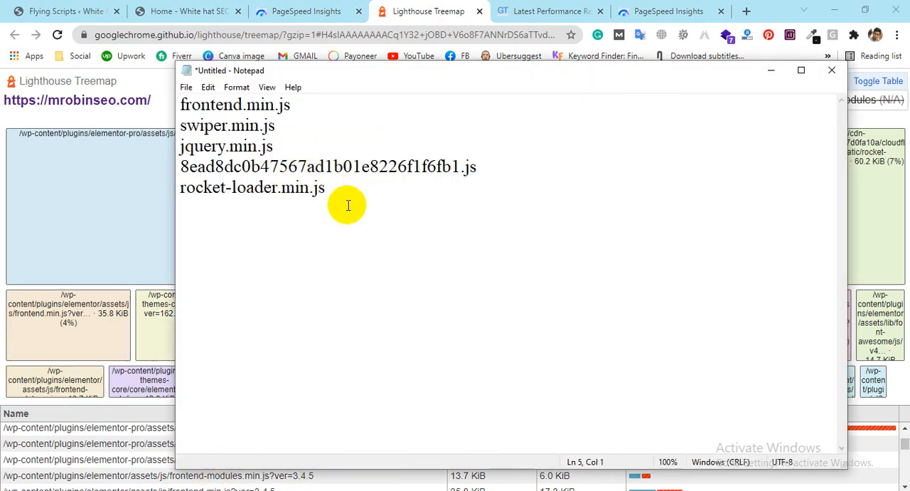
key("ctrl+v")
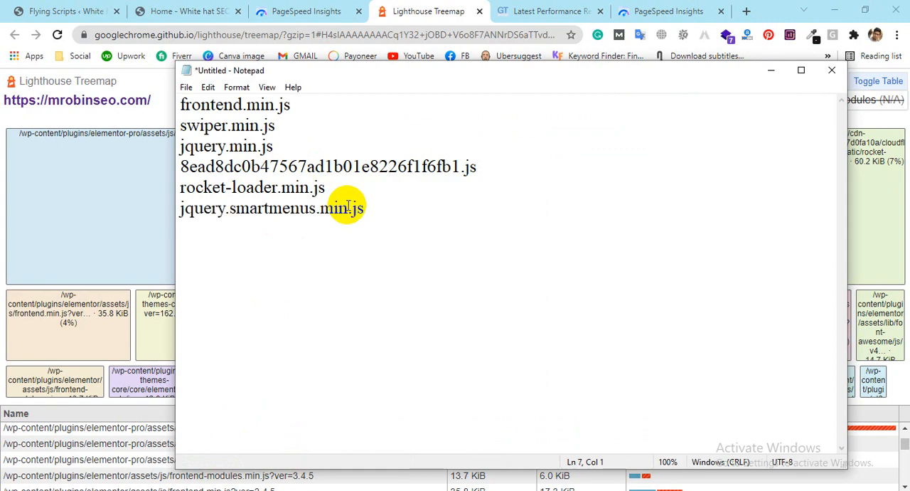
Step: Copy the script name jquery.sticky.min.js from the treemap table to the Notepad list's next line without a leading slash
left_click(424, 10)
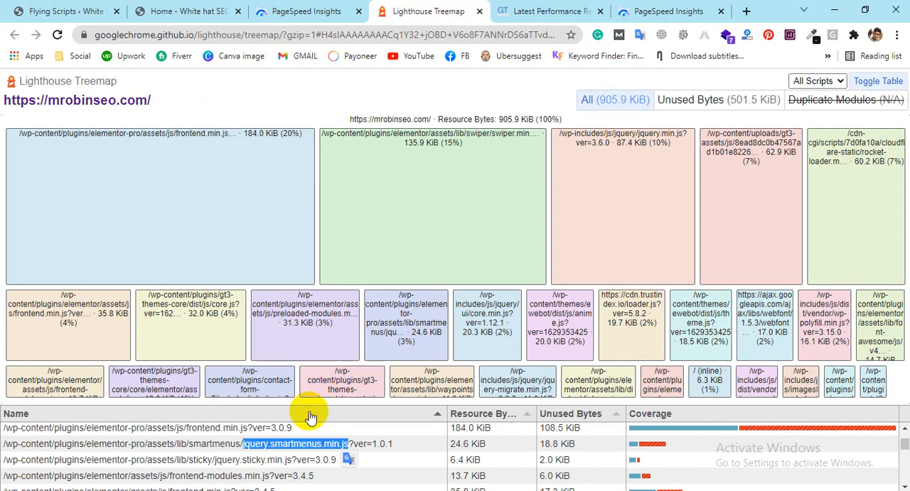
left_click_drag(212, 459, 277, 460)
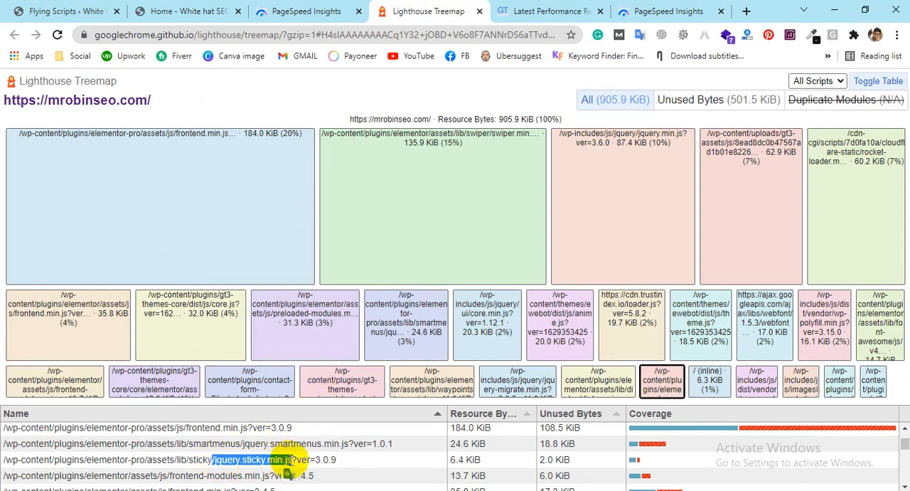
key("ctrl+c")
key("alt+Tab")
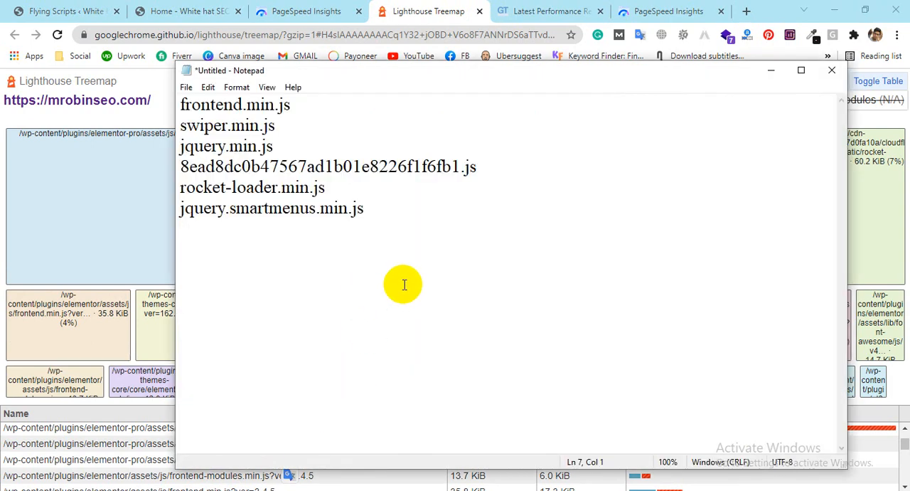
key("ctrl+v")
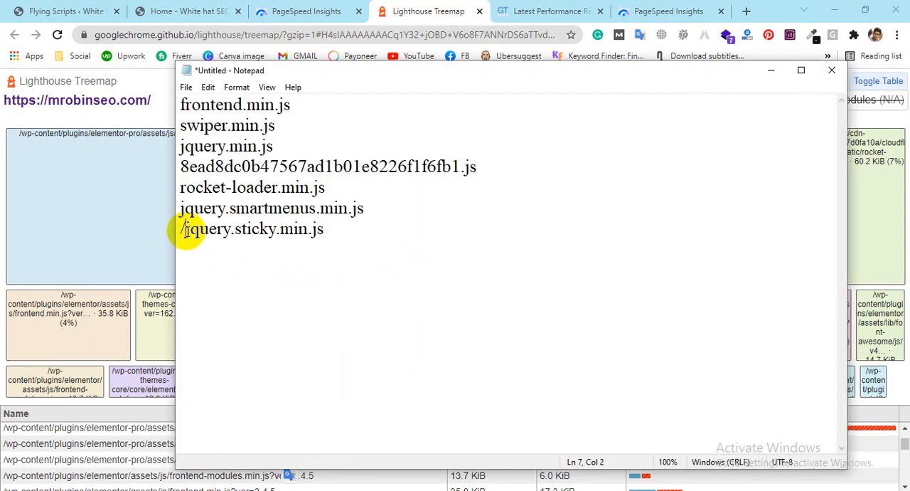
key("BackSpace")
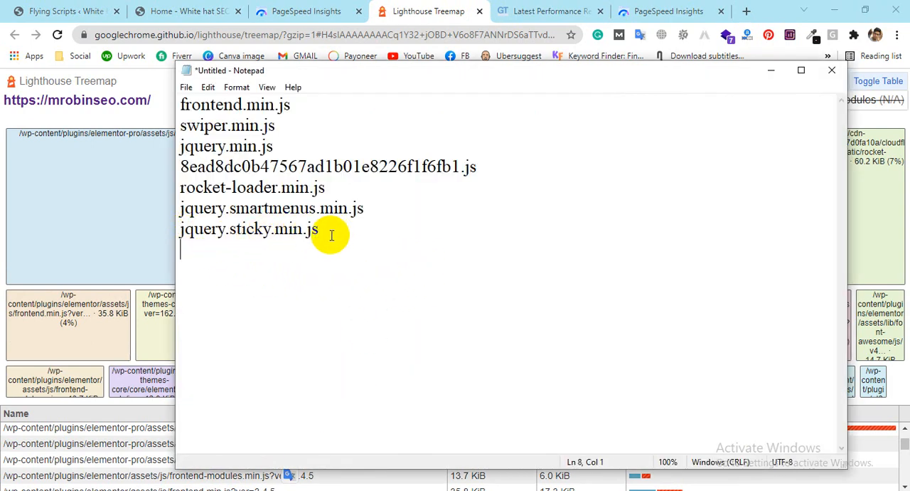
Step: Copy the Elementor script name preloaded-modules.min.js from the treemap table to the Notepad list's next line
left_click(398, 11)
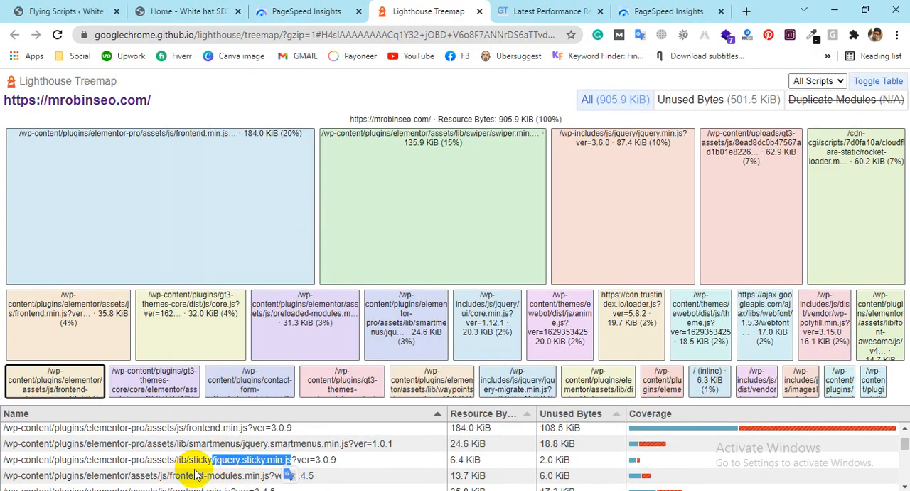
scroll(199, 473, "down", 1)
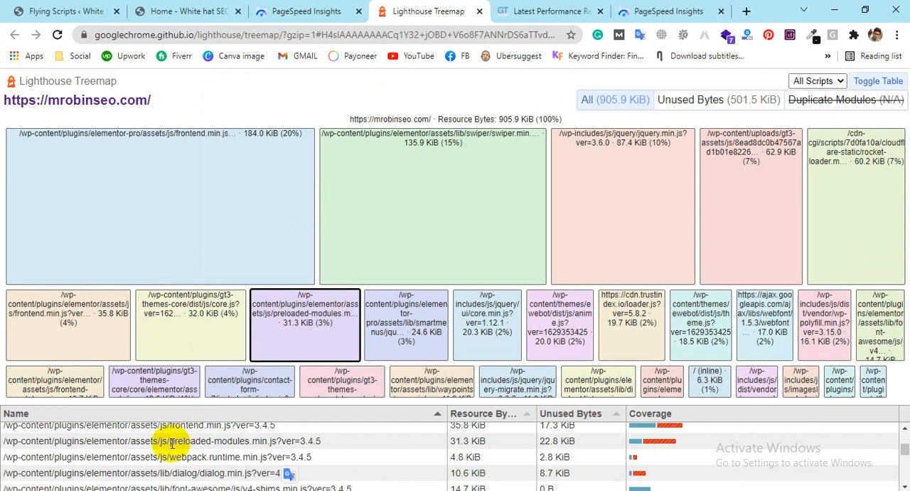
left_click_drag(181, 441, 277, 441)
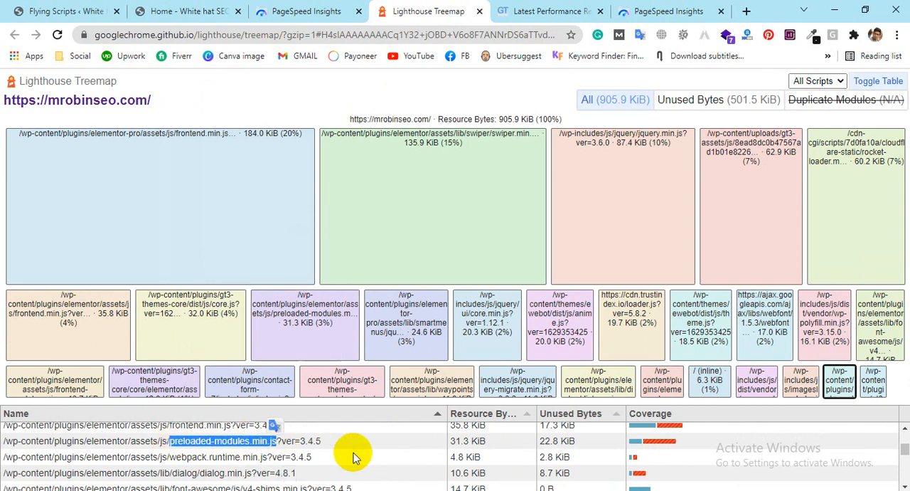
left_click(199, 490)
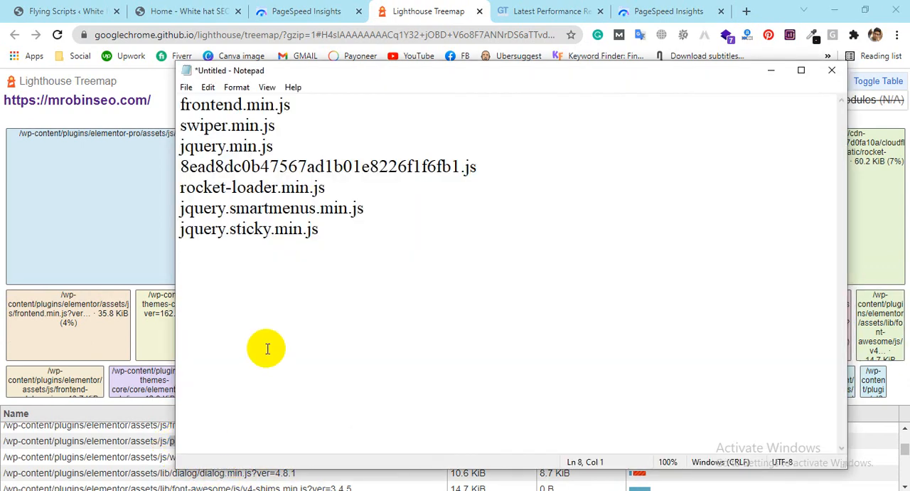
key("ctrl+v")
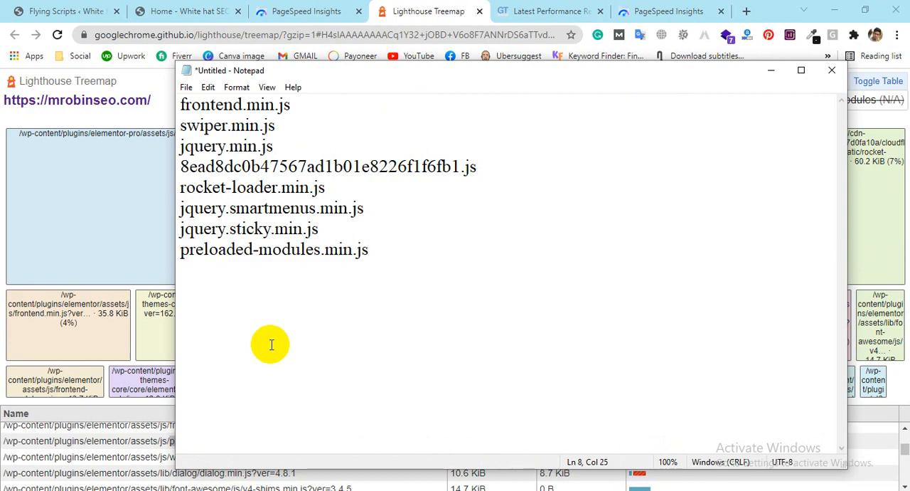
Step: Close the mobile Lighthouse Treemap and open the treemap of the website's desktop PageSpeed Insights report
left_click(416, 11)
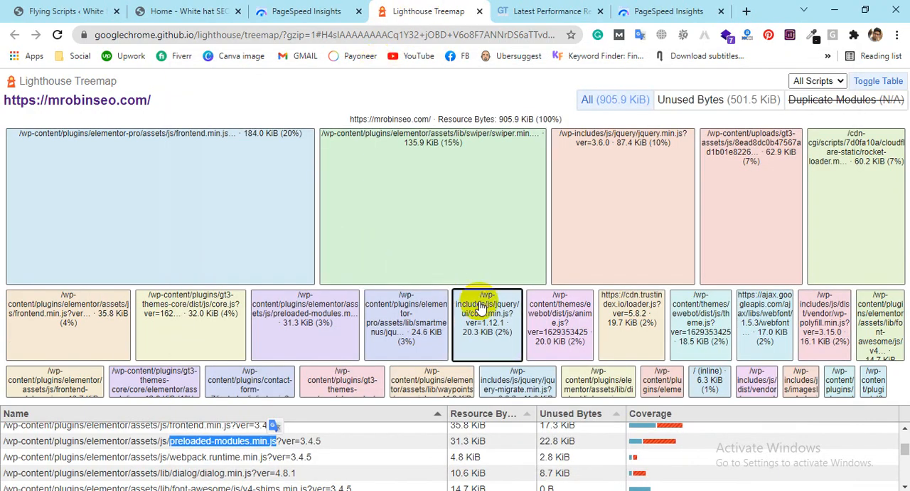
left_click(479, 11)
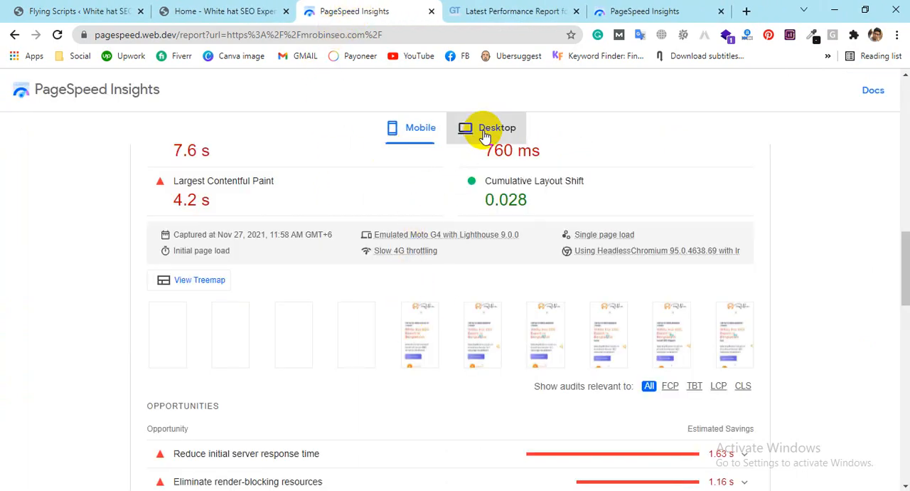
left_click(485, 134)
left_click(190, 284)
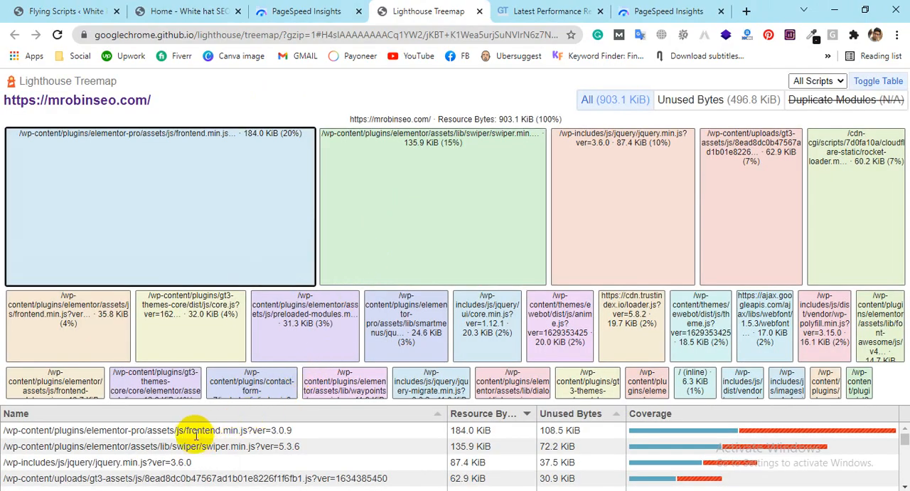
Step: Copy the complete script list from Notepad into the Include Keywords of the Flying Scripts settings
left_click_drag(187, 431, 244, 431)
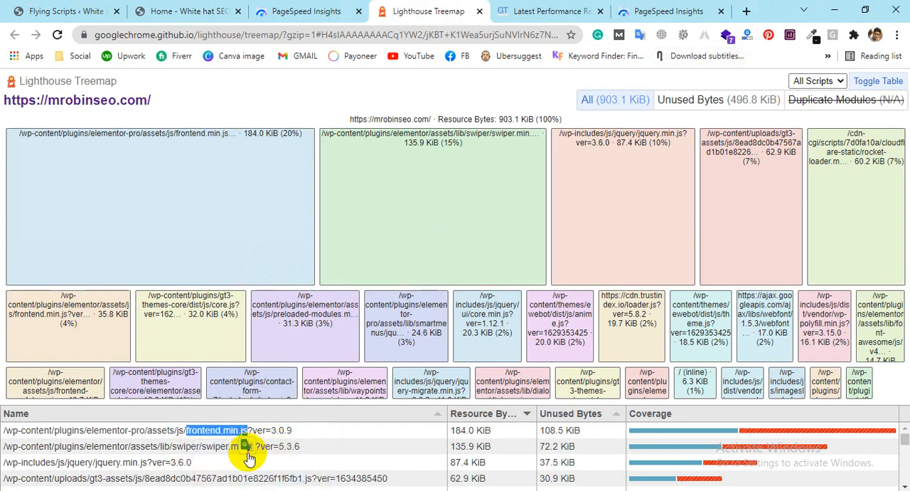
left_click(248, 489)
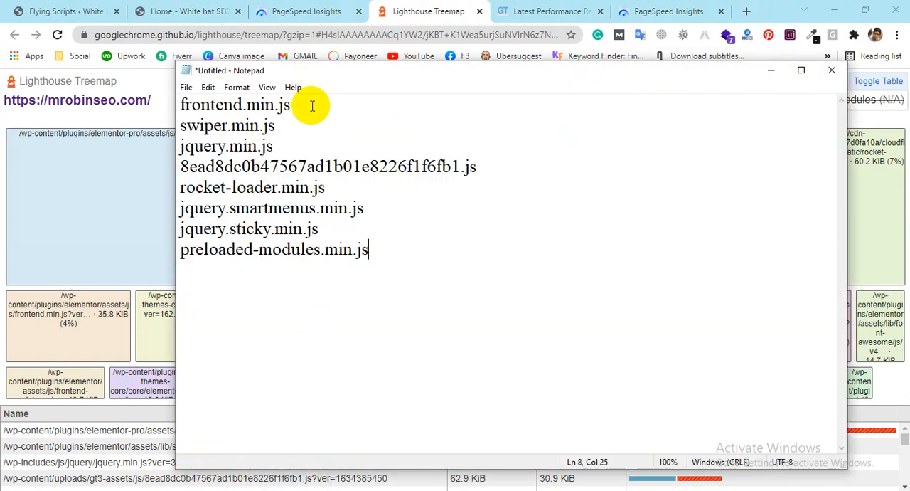
left_click_drag(382, 75, 477, 94)
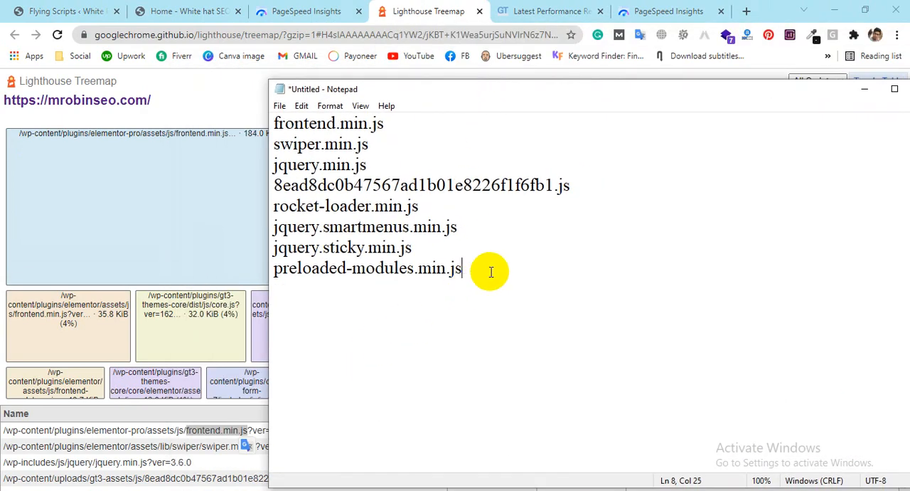
left_click_drag(491, 272, 259, 92)
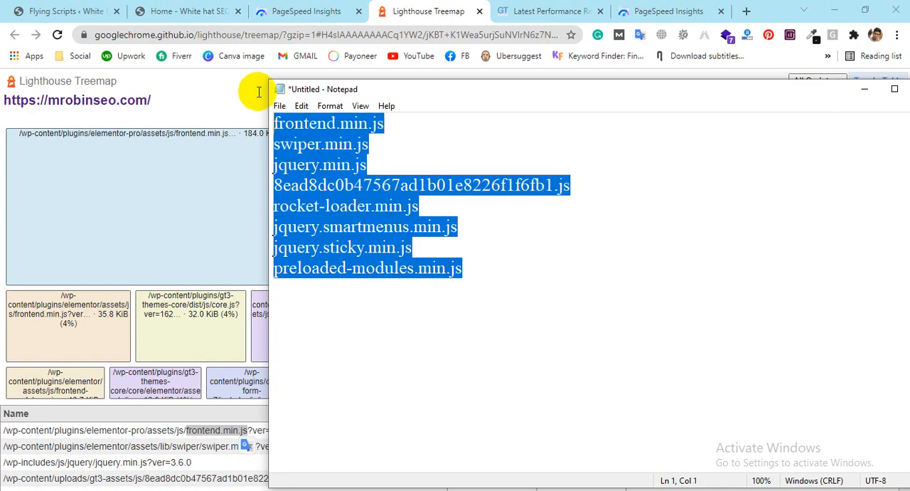
left_click(68, 10)
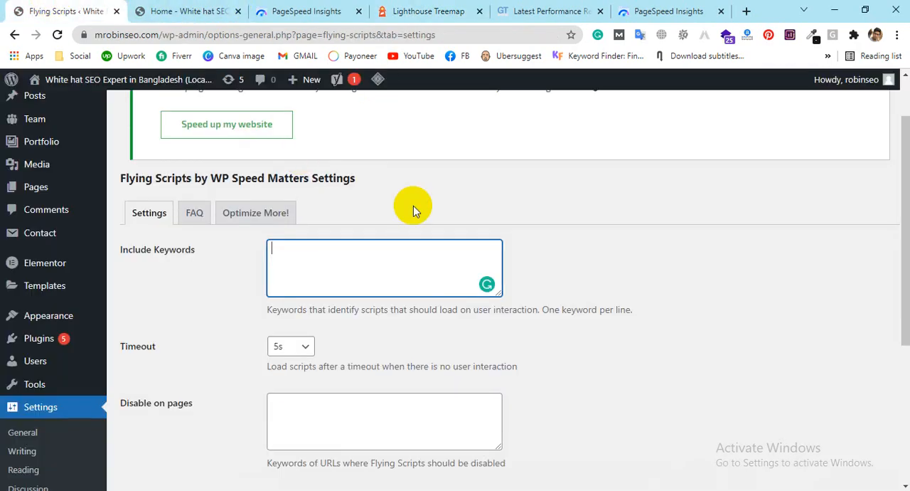
left_click(387, 251)
key("ctrl+v")
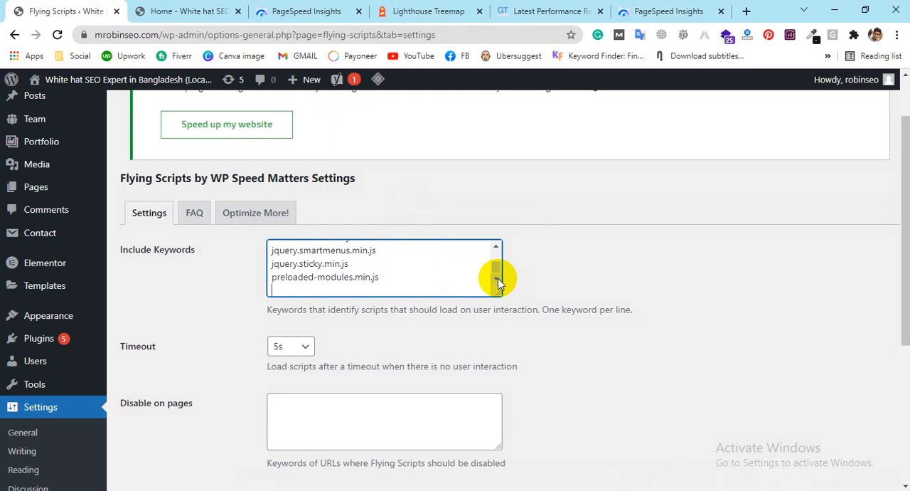
Step: Keep the Flying Scripts timeout at 5s and save the plugin's settings
scroll(496, 278, "up", 2)
left_click(291, 350)
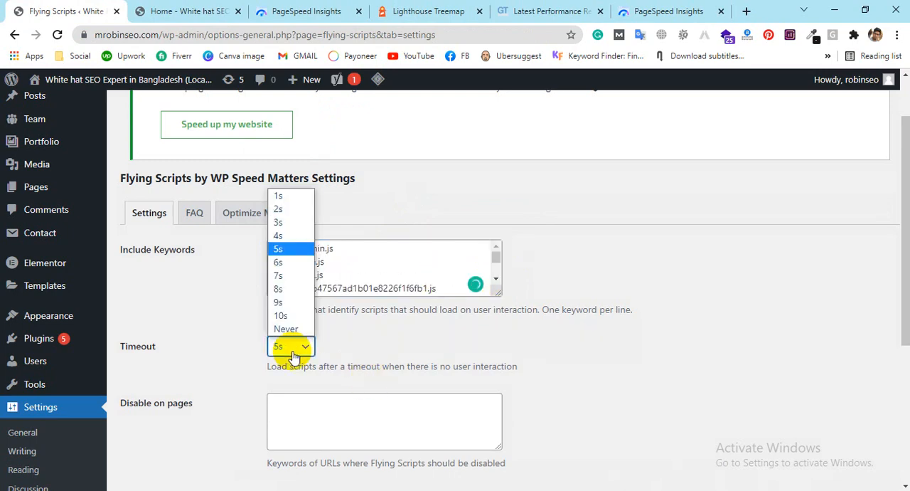
left_click(295, 356)
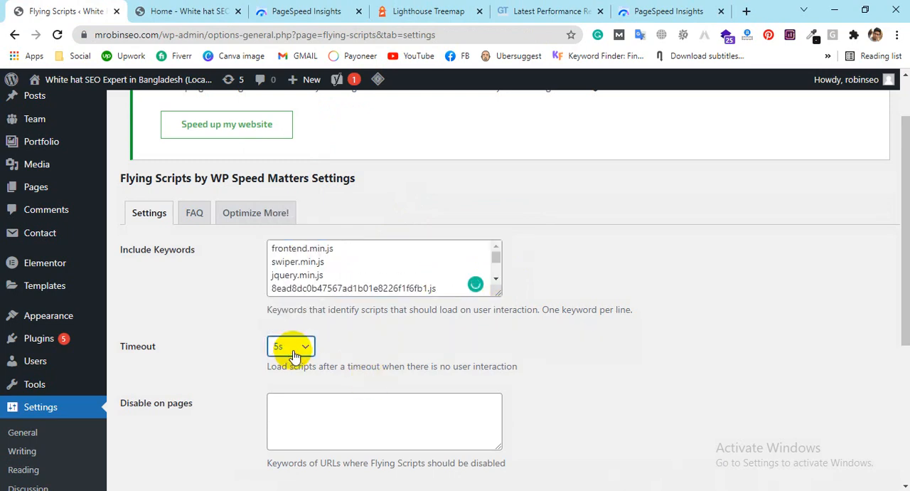
scroll(795, 437, "down", 3)
left_click(158, 303)
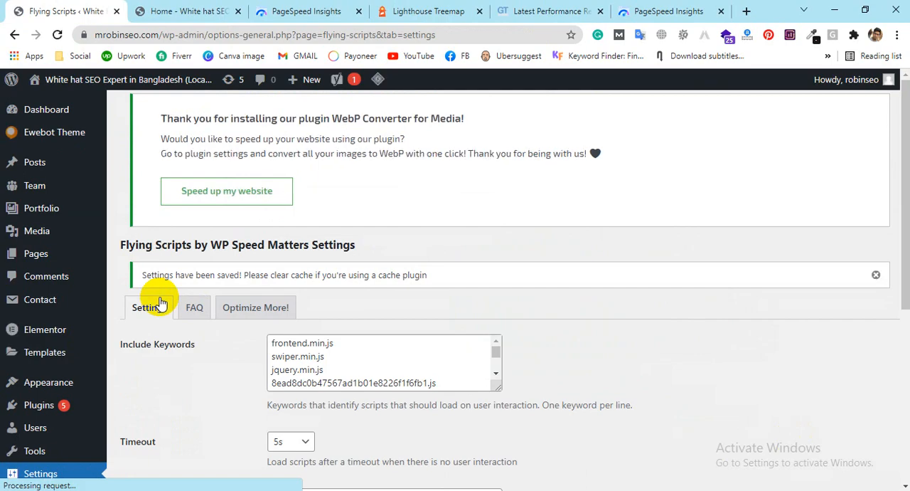
scroll(61, 268, "down", 2)
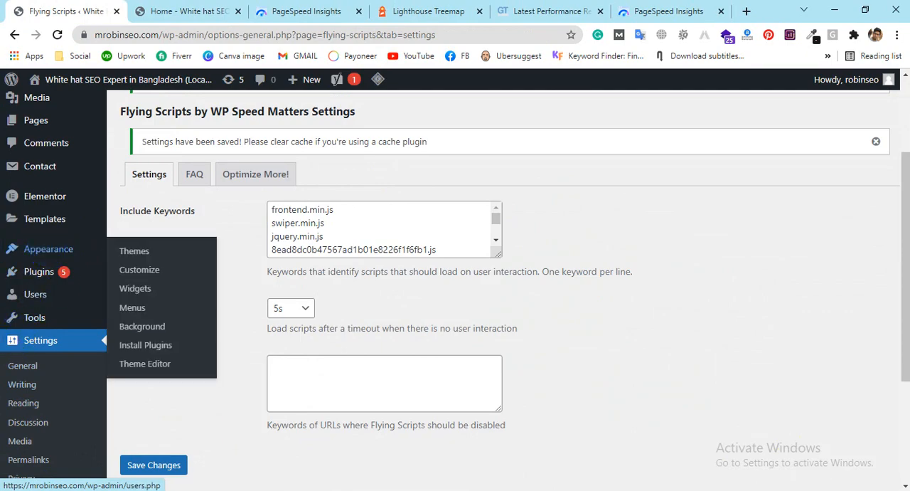
scroll(477, 383, "up", 2)
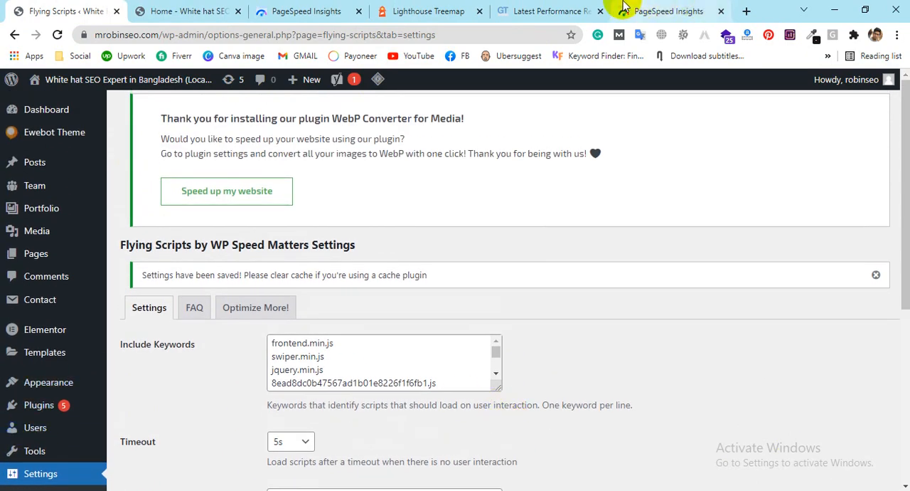
left_click(637, 8)
left_click(257, 164)
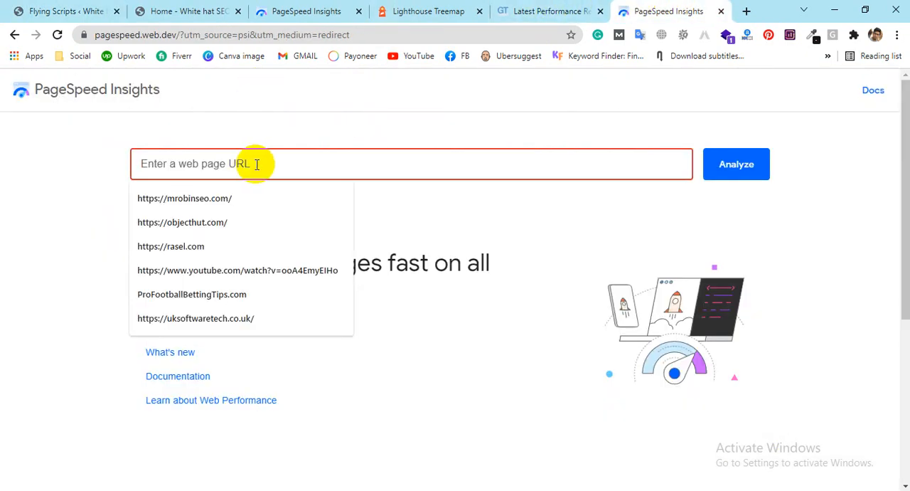
left_click(224, 221)
left_click(248, 163)
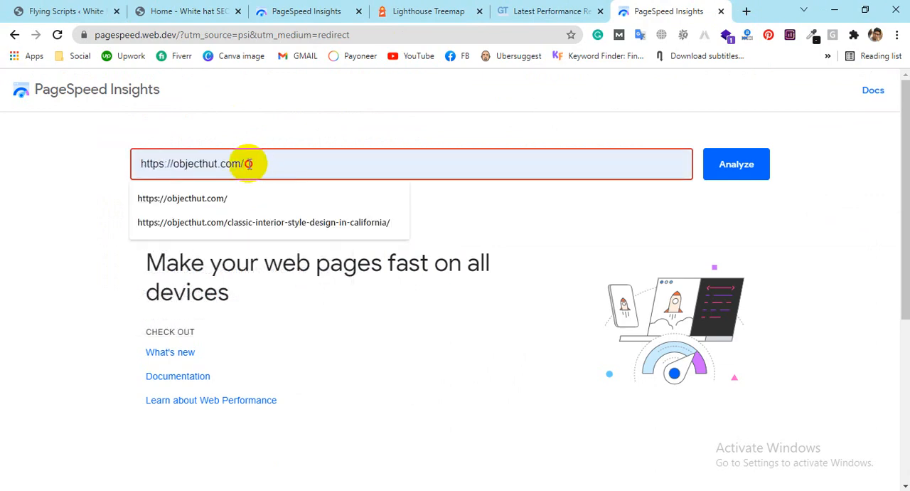
triple_click(162, 162)
key("BackSpace")
left_click(234, 164)
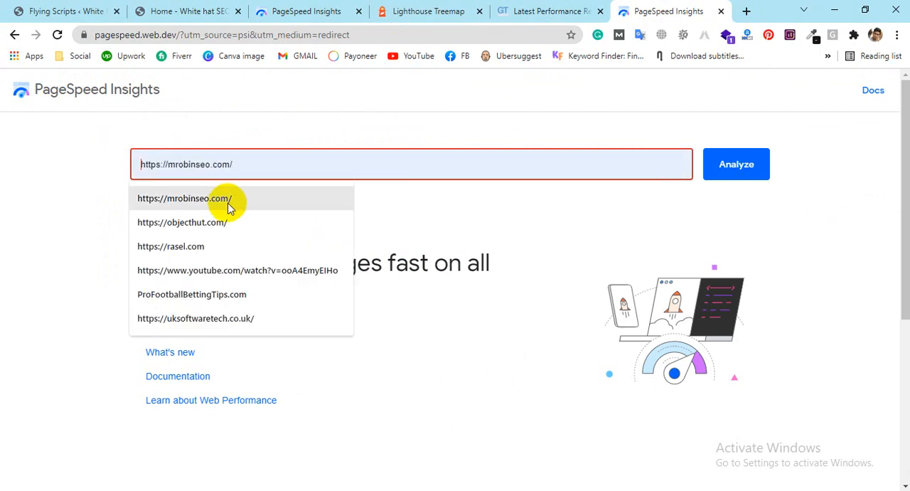
left_click(228, 203)
Step: Review the desktop and mobile performance scores in the earlier PageSpeed Insights report of the website
left_click(316, 11)
scroll(424, 291, "up", 4)
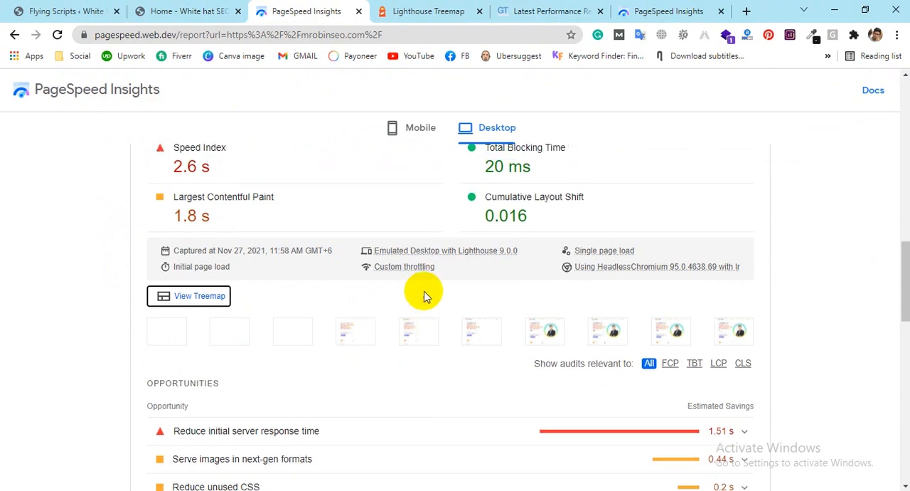
scroll(424, 291, "up", 3)
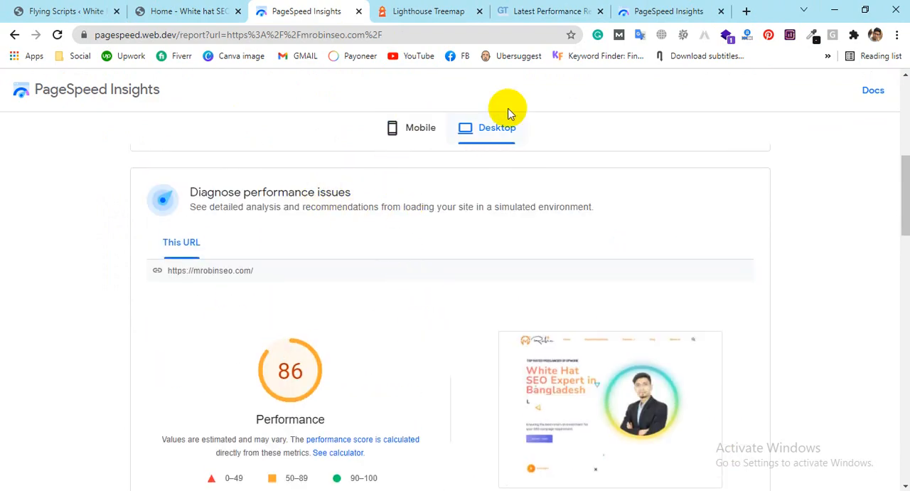
left_click(416, 137)
left_click(642, 11)
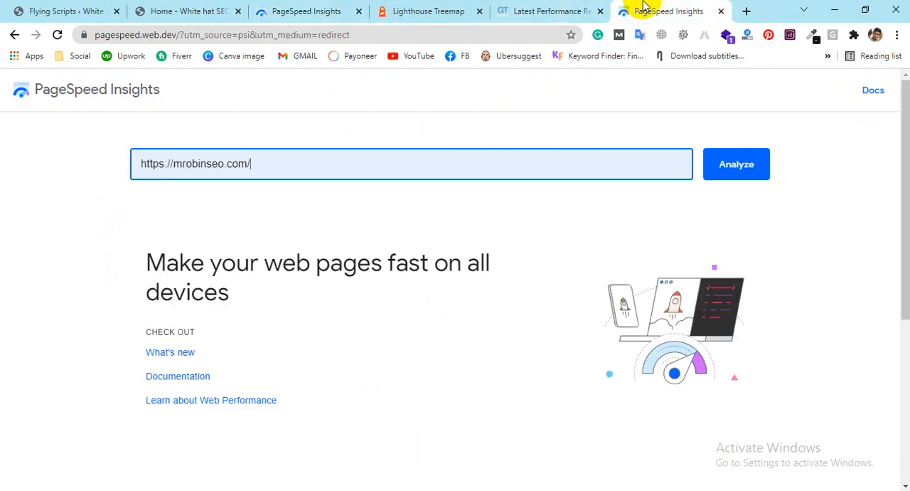
left_click(753, 158)
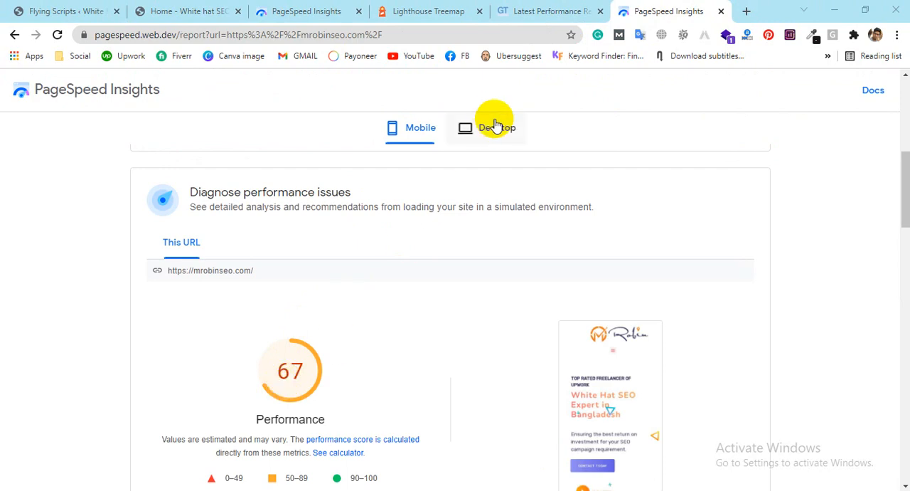
left_click(491, 135)
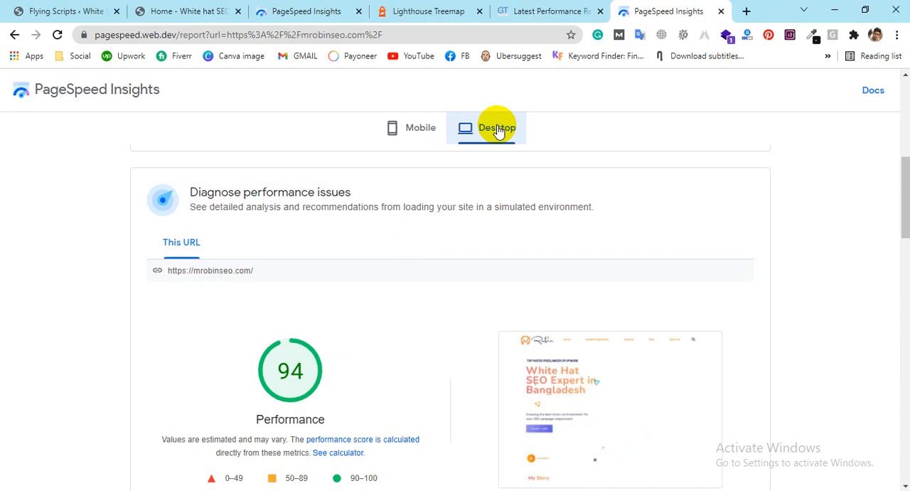
Step: Open the WebP Converter for Media settings from the installed plugins in the WordPress admin
left_click(107, 11)
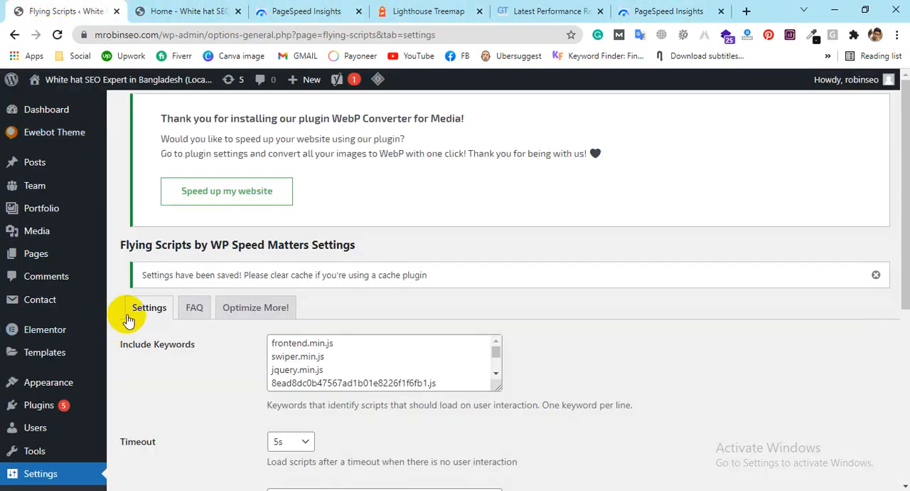
left_click(32, 405)
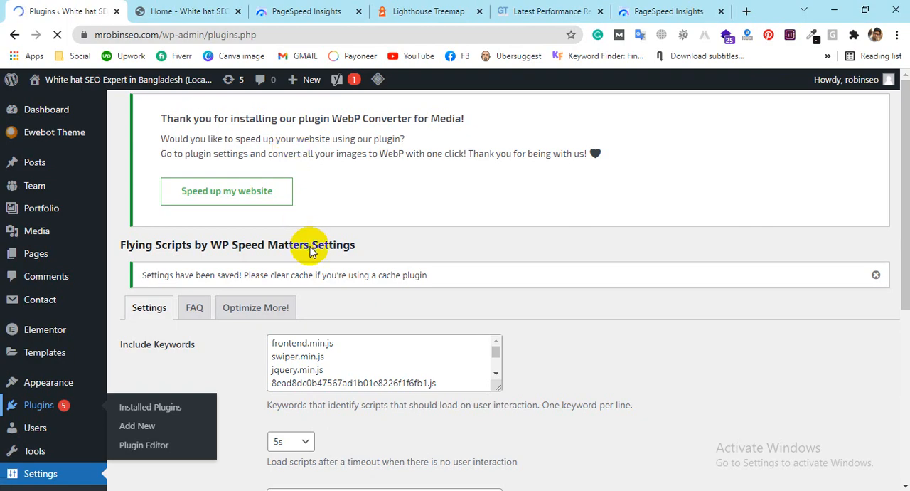
scroll(304, 244, "down", 5)
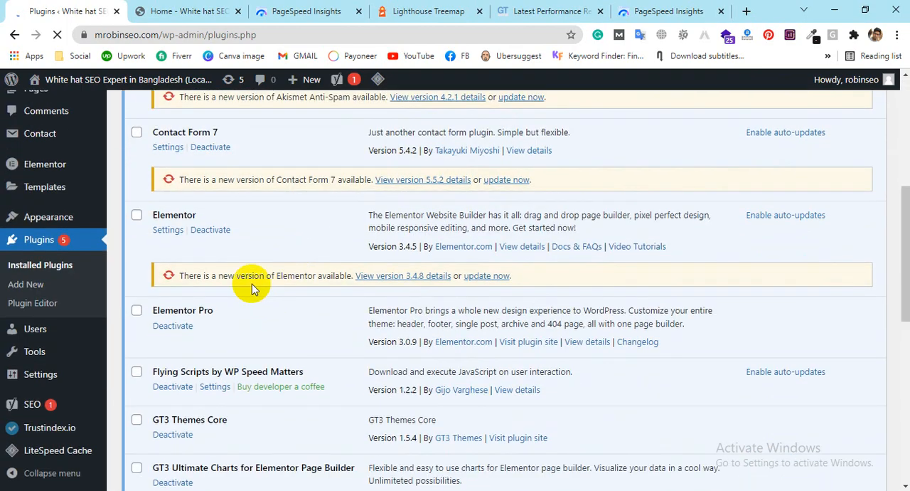
scroll(242, 320, "down", 3)
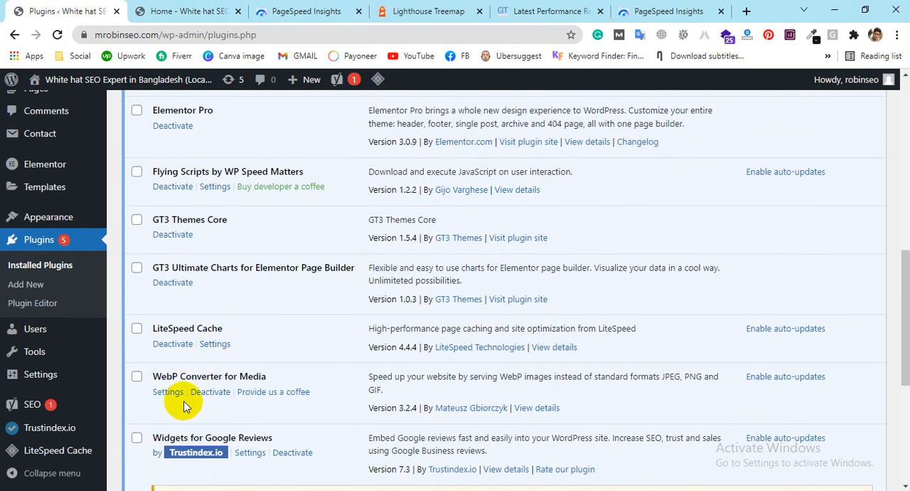
left_click(168, 392)
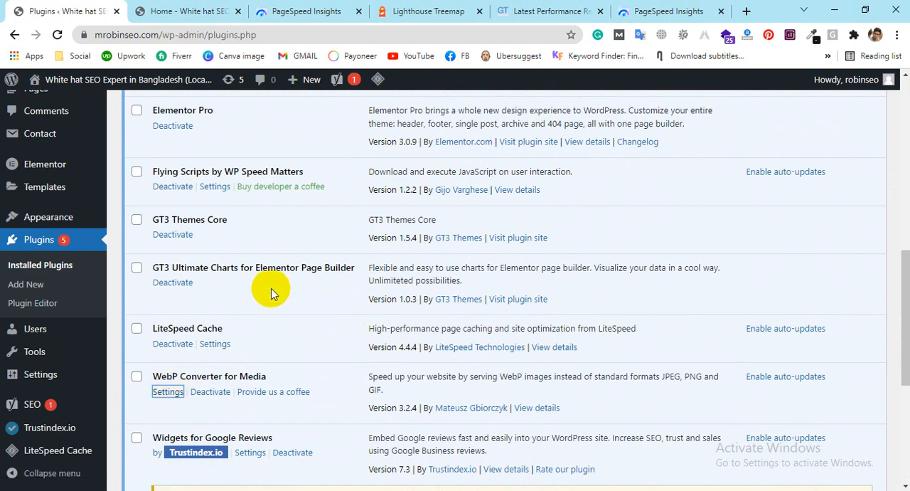
left_click(167, 393)
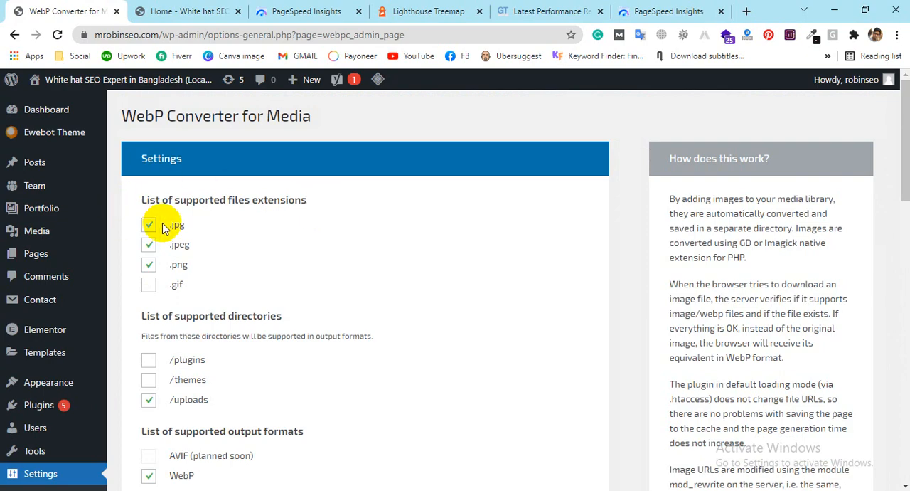
Step: Turn on force conversion of all images again in WebP Converter and regenerate all images
scroll(164, 227, "down", 3)
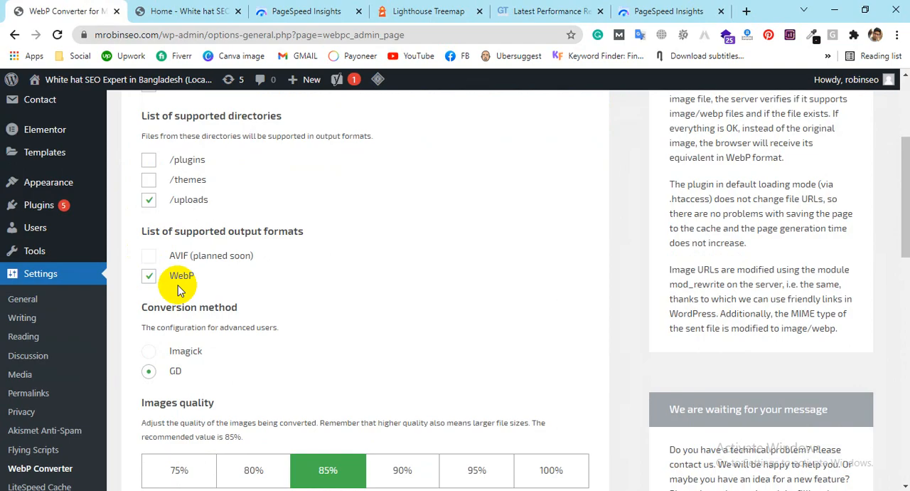
scroll(178, 288, "down", 6)
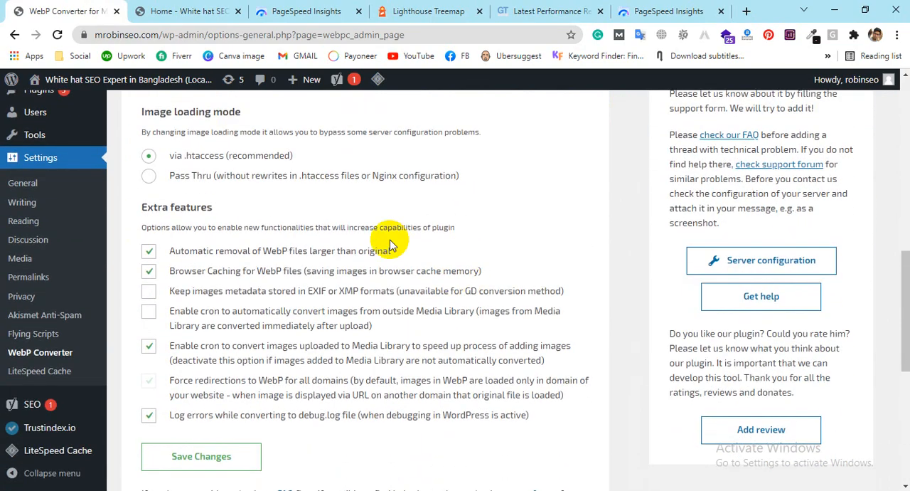
scroll(361, 241, "down", 1)
scroll(336, 299, "up", 10)
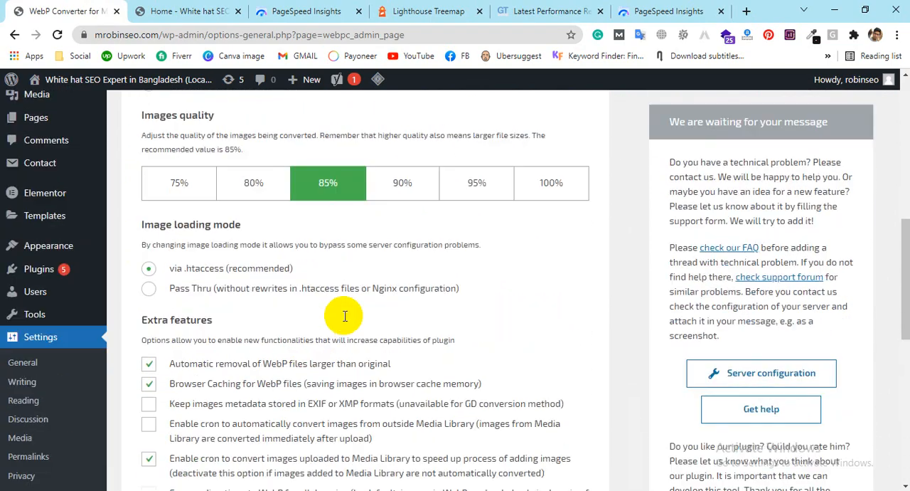
scroll(370, 242, "down", 10)
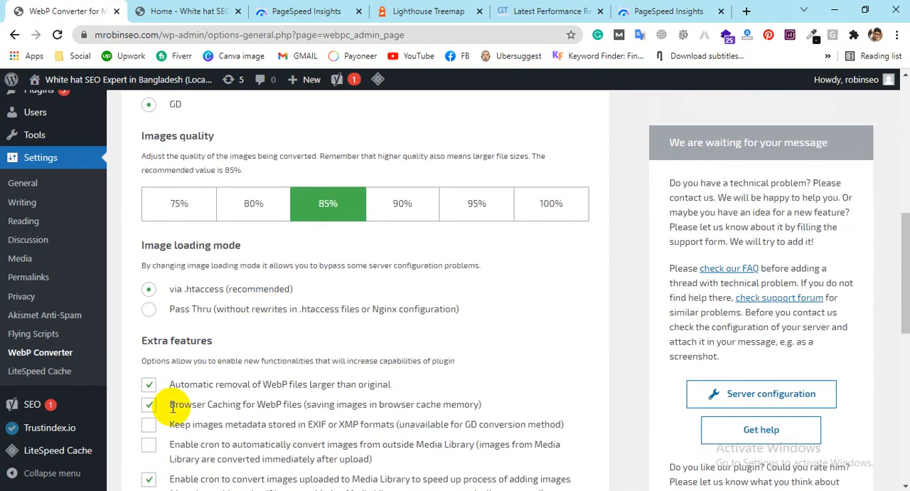
scroll(257, 342, "down", 2)
scroll(278, 212, "down", 3)
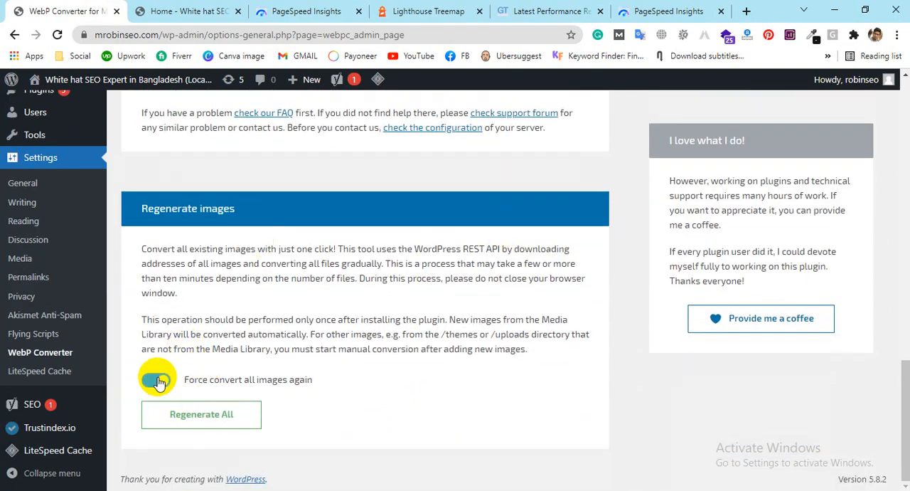
left_click(179, 416)
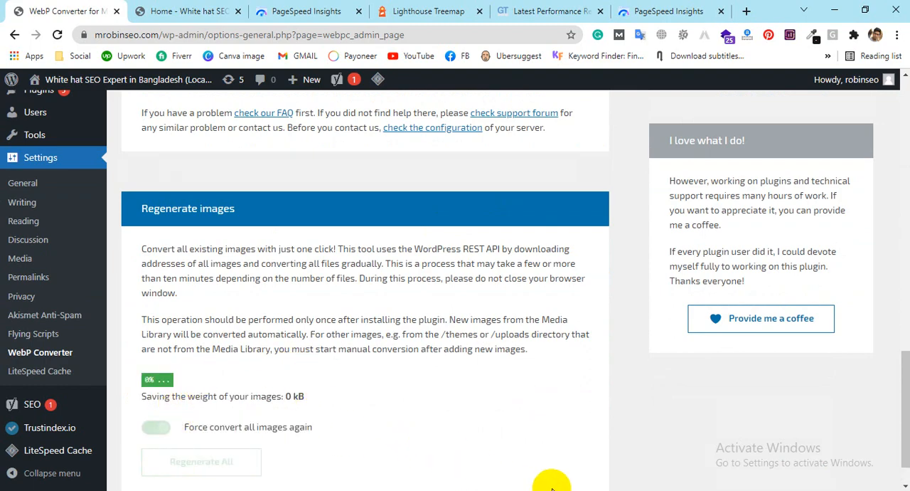
scroll(362, 471, "down", 1)
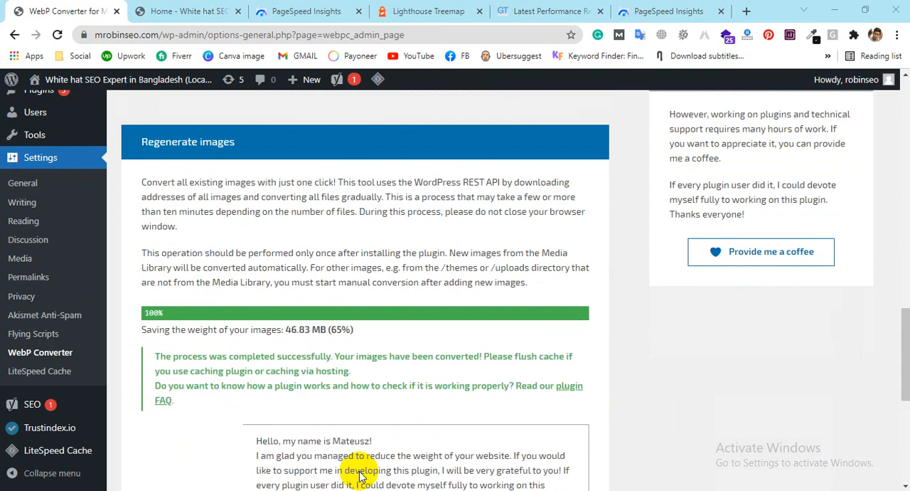
scroll(213, 346, "down", 2)
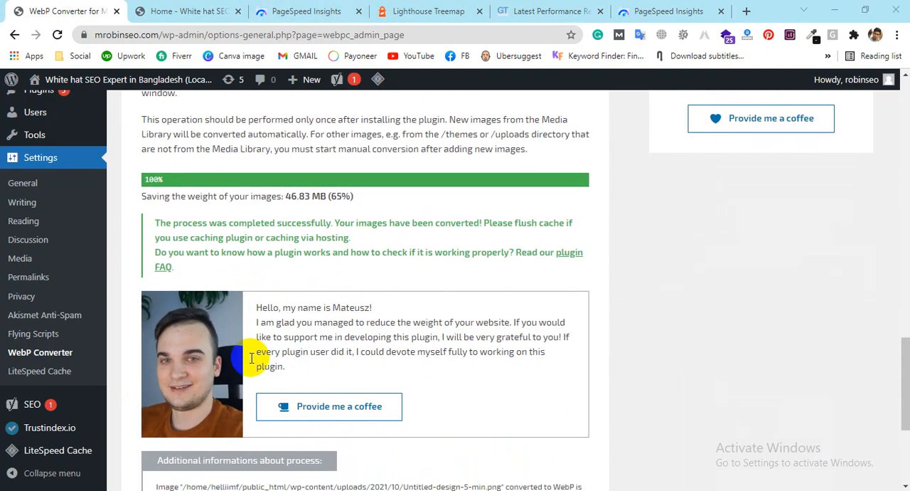
scroll(326, 307, "down", 3)
scroll(392, 325, "up", 10)
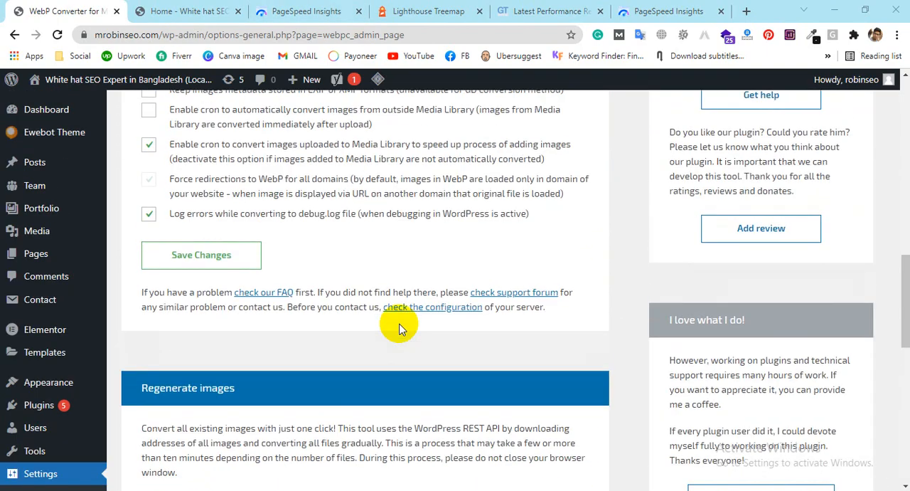
scroll(318, 284, "up", 5)
left_click(648, 10)
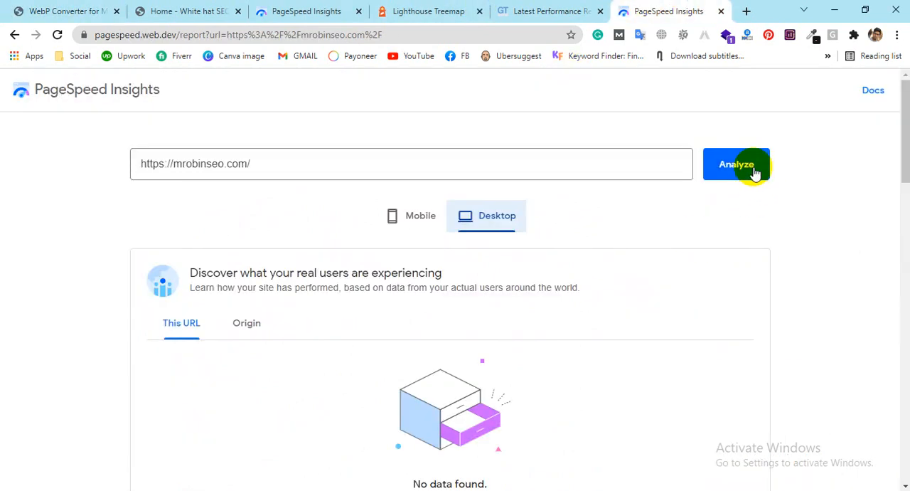
scroll(392, 258, "down", 4)
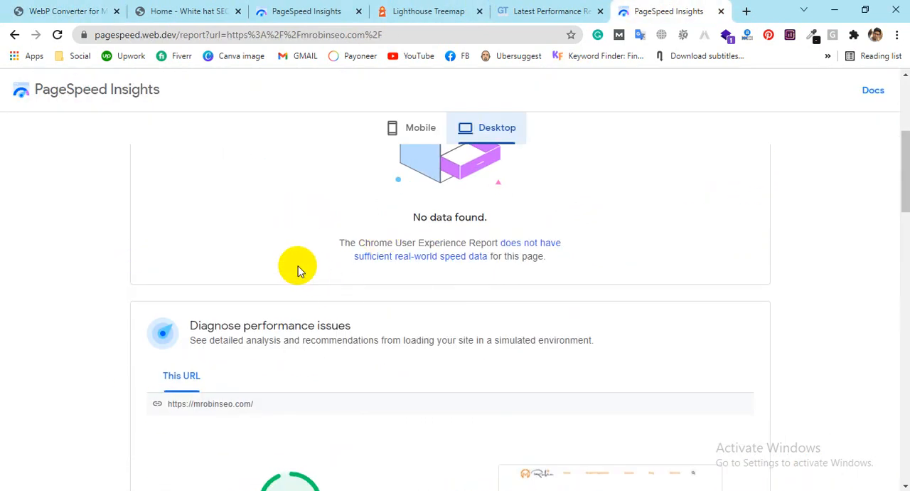
scroll(297, 269, "down", 3)
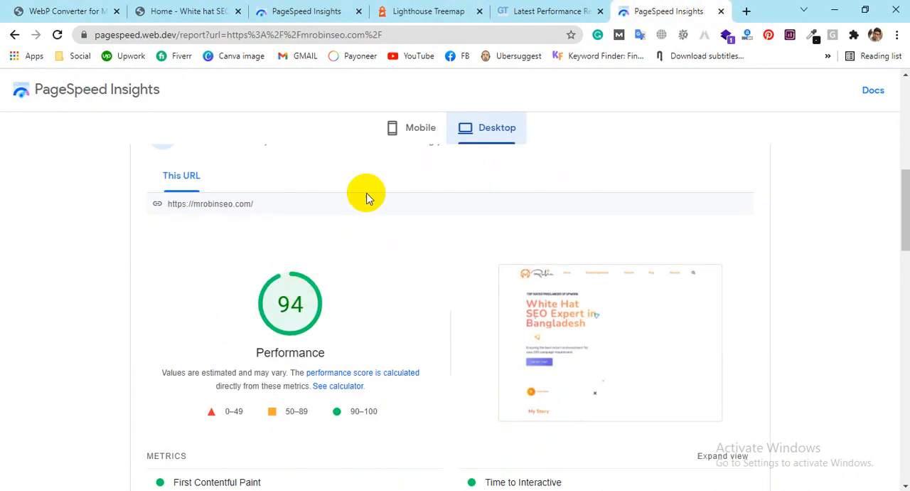
left_click(410, 133)
scroll(746, 334, "up", 7)
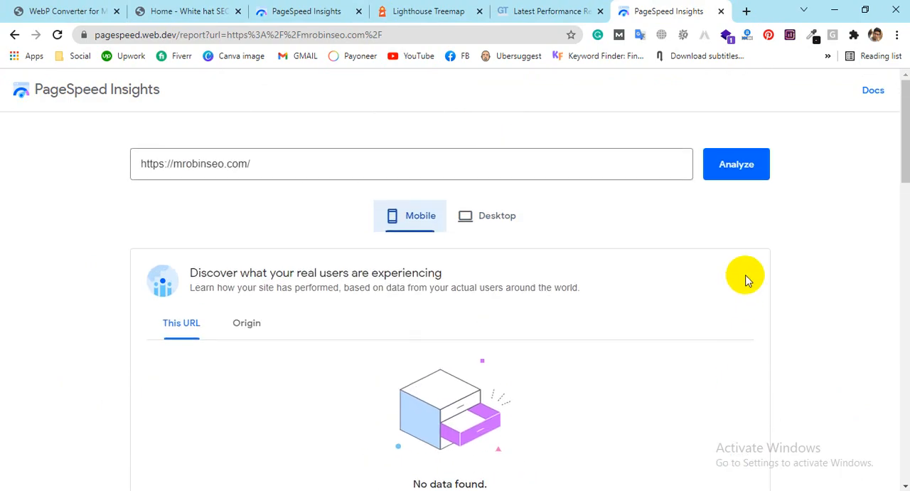
left_click(746, 183)
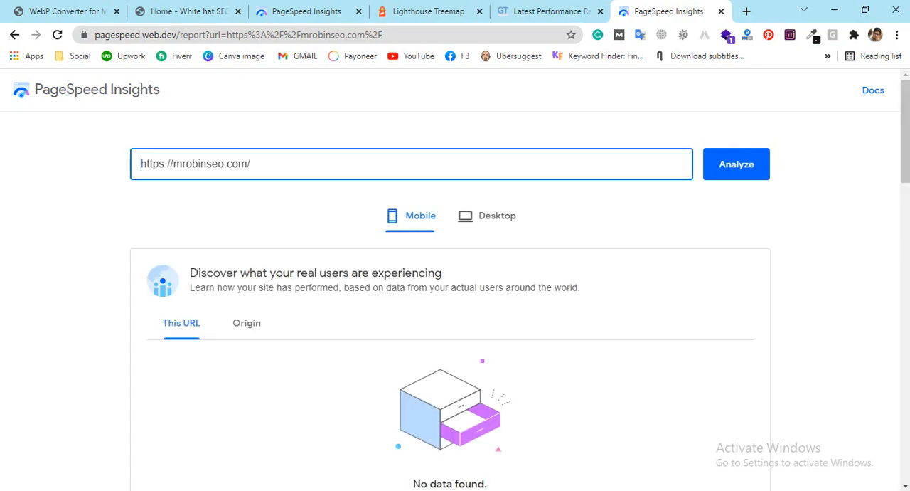
scroll(642, 354, "down", 7)
scroll(642, 353, "up", 3)
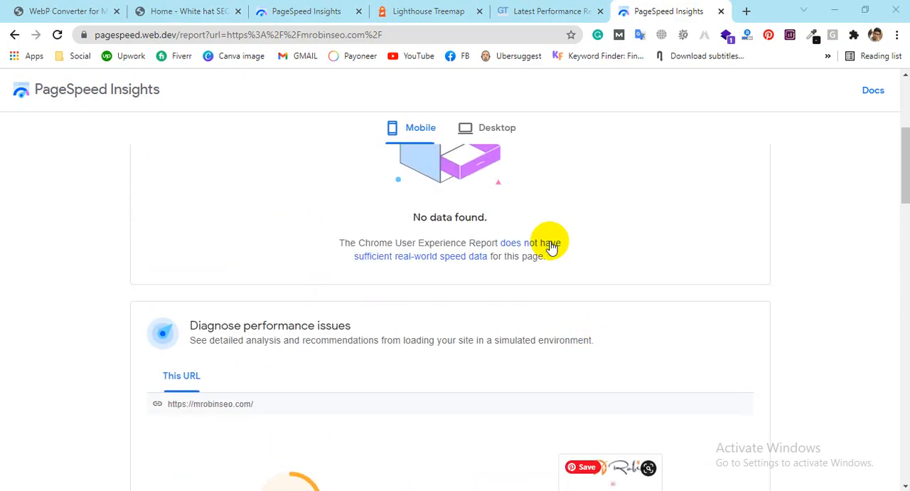
left_click(511, 128)
scroll(681, 248, "down", 3)
scroll(234, 192, "up", 8)
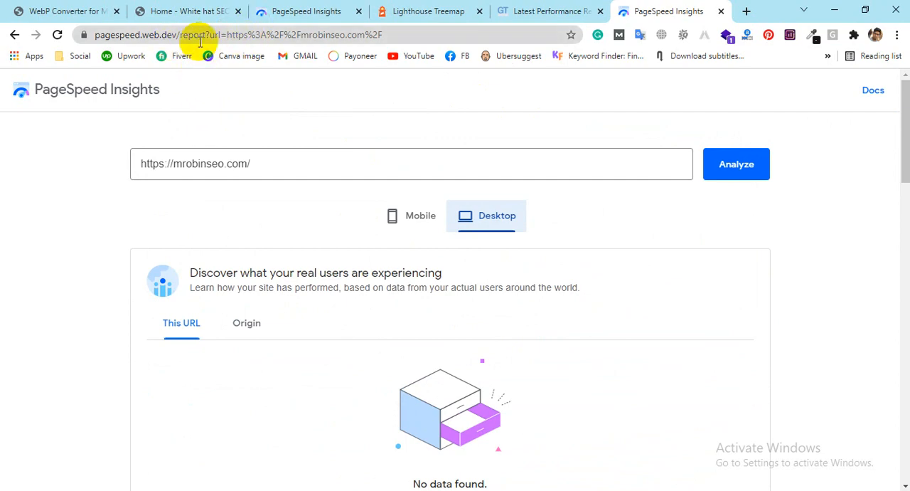
left_click_drag(180, 35, 504, 6)
key("BackSpace")
key("Return")
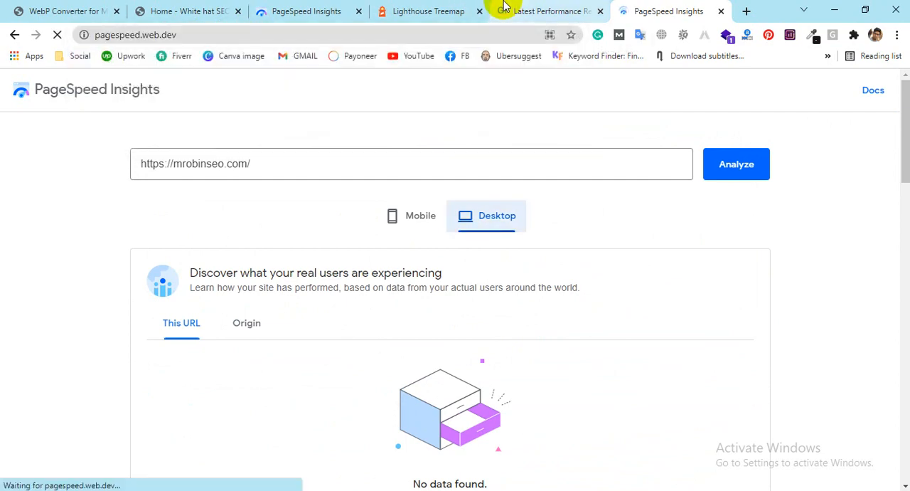
left_click(241, 165)
left_click(146, 163)
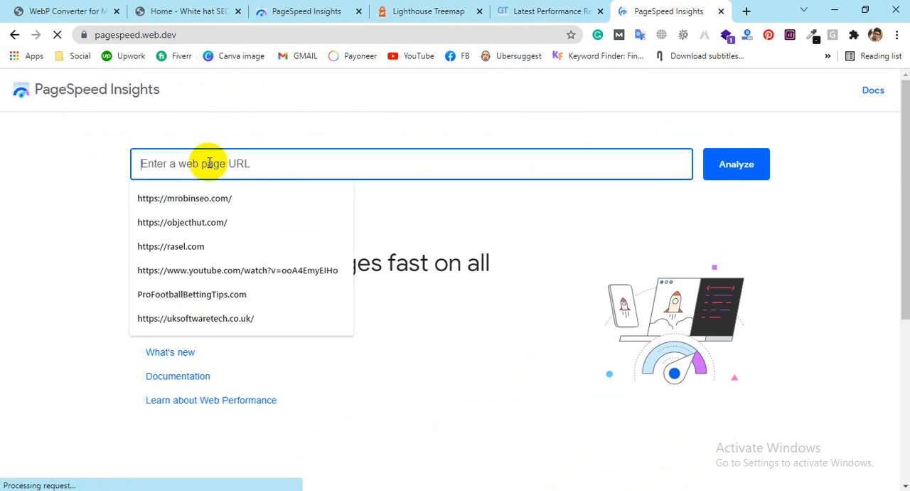
left_click(188, 201)
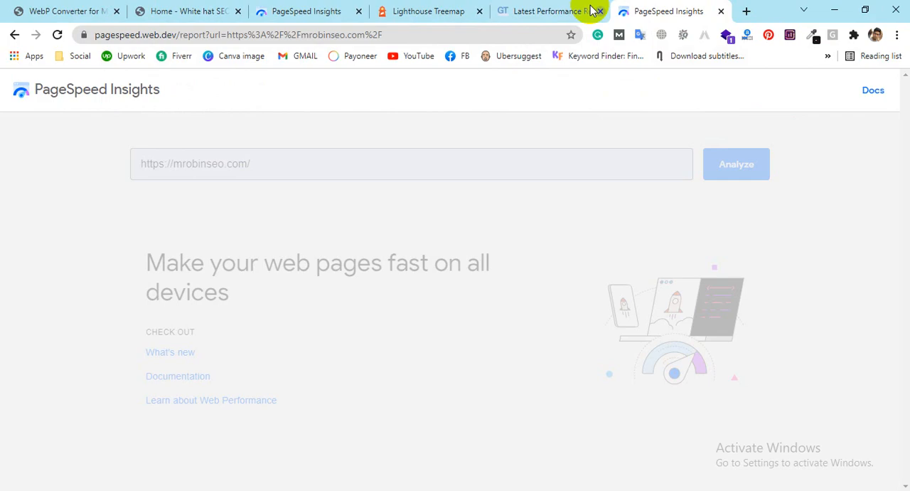
left_click(569, 9)
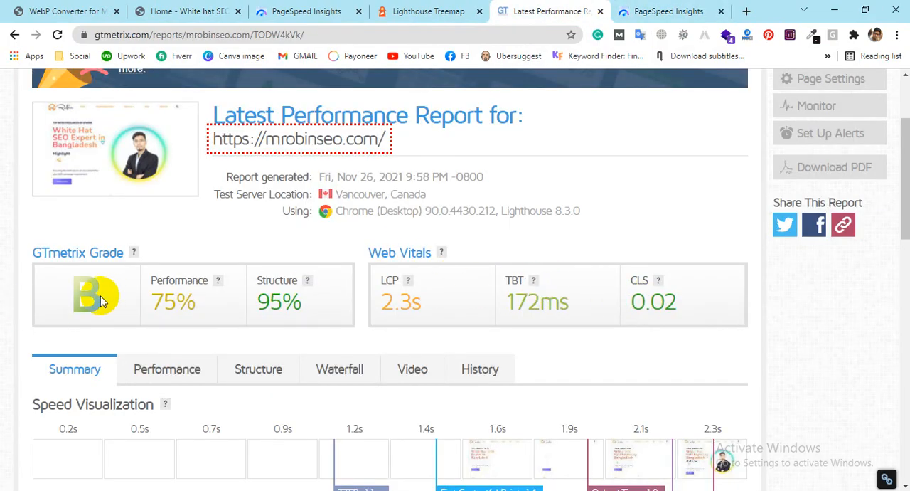
scroll(694, 346, "up", 2)
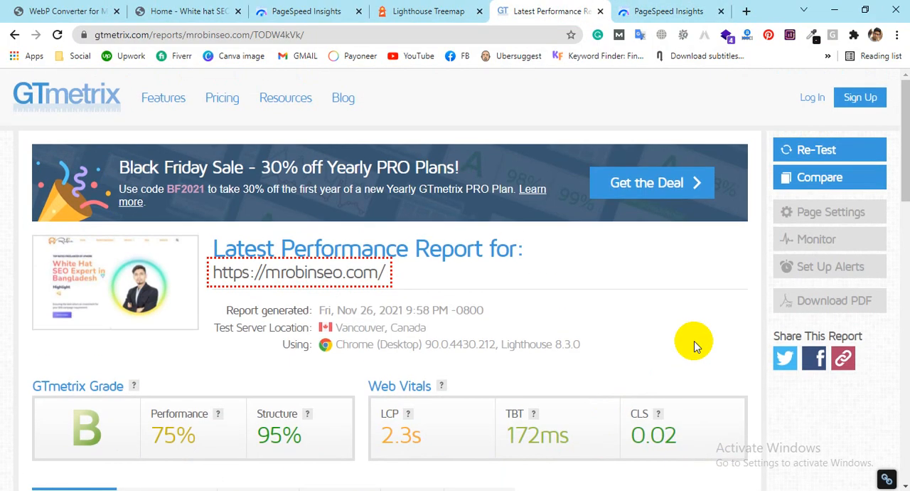
left_click(810, 148)
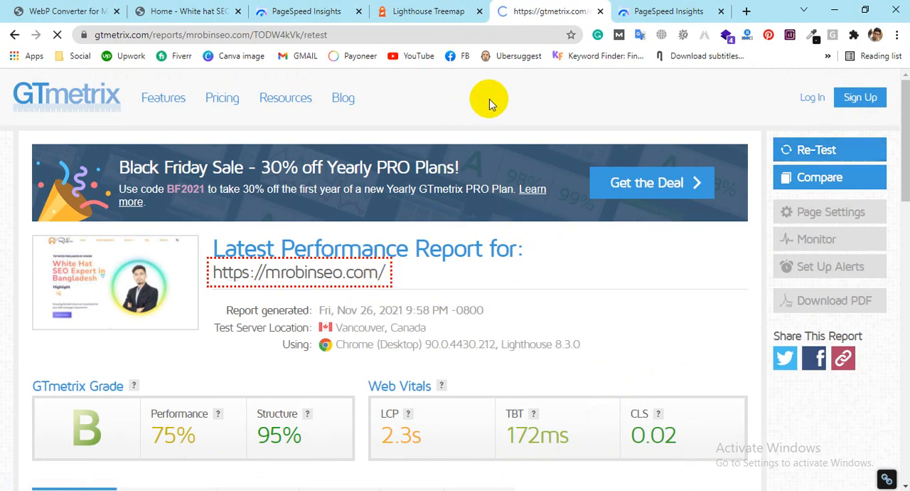
Step: Compare the new desktop and mobile PageSpeed Insights scores and look through the WordPress dashboard
key("ctrl+Tab")
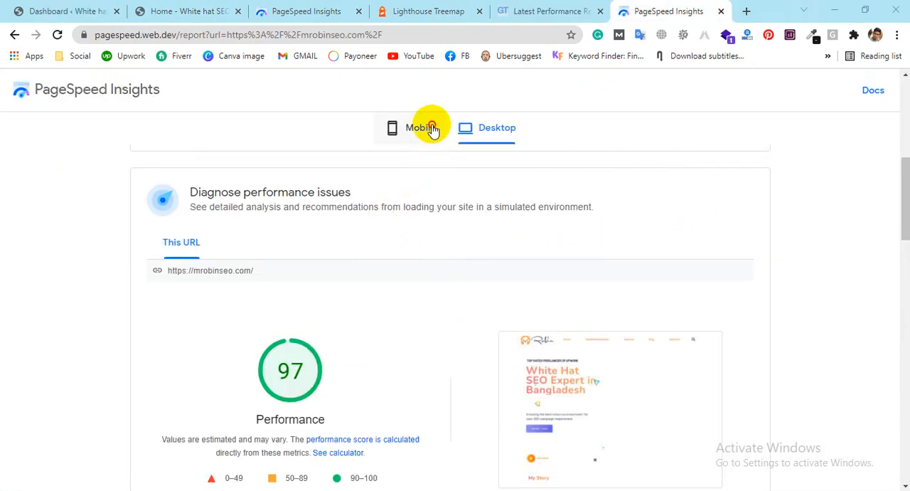
left_click(431, 129)
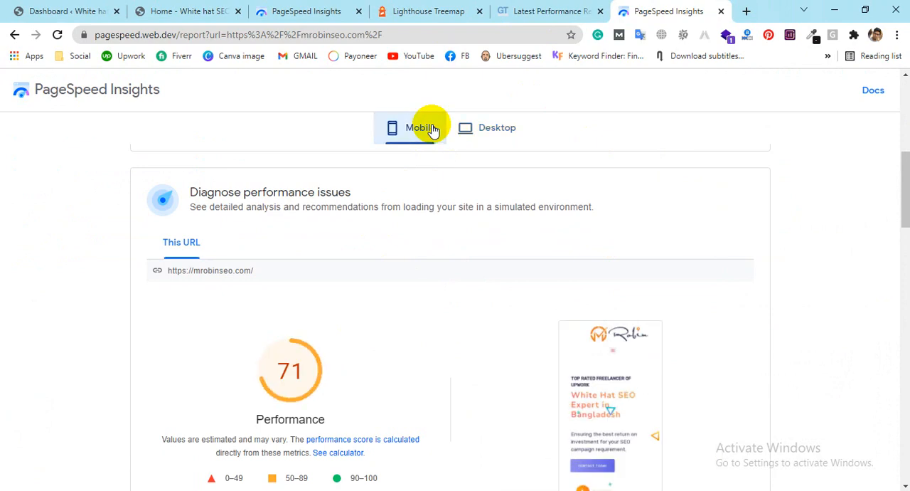
left_click(21, 7)
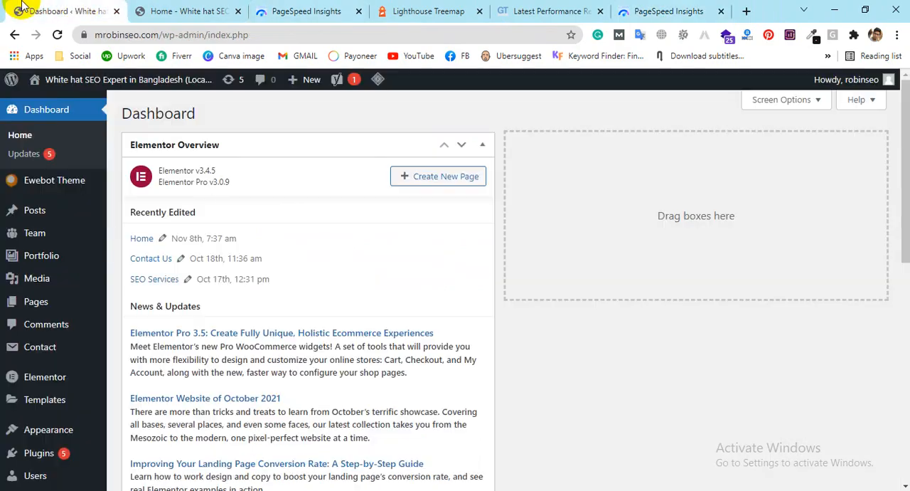
scroll(365, 199, "down", 7)
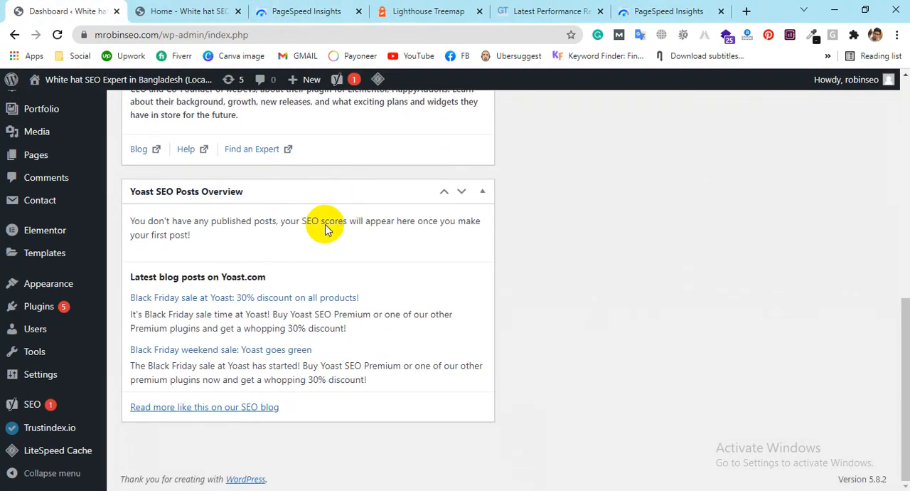
scroll(370, 235, "up", 4)
left_click(641, 10)
scroll(818, 249, "up", 5)
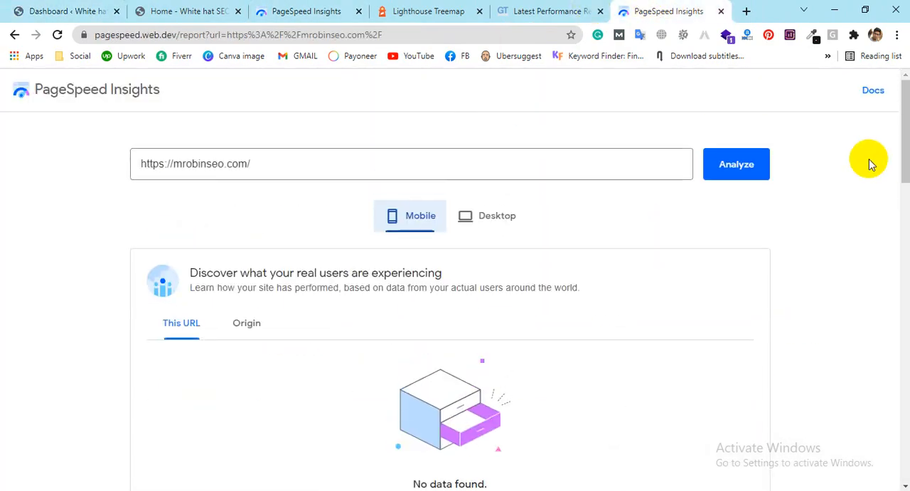
left_click(747, 171)
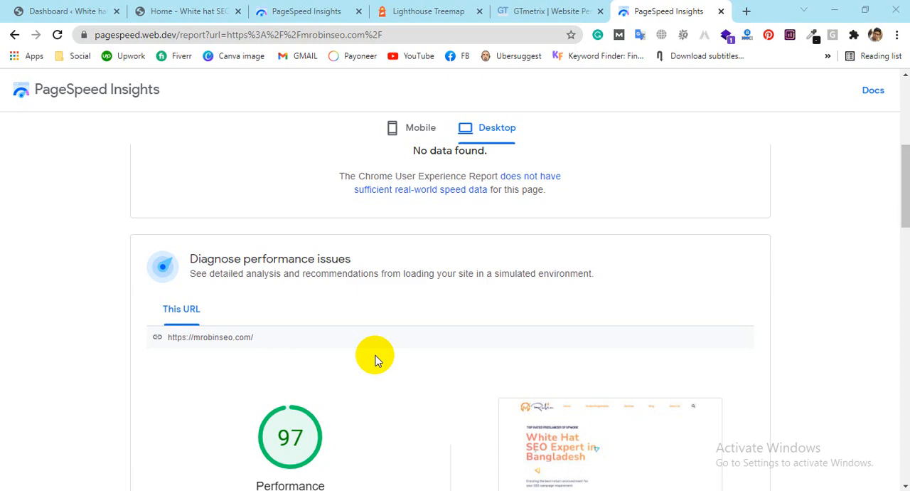
left_click(420, 129)
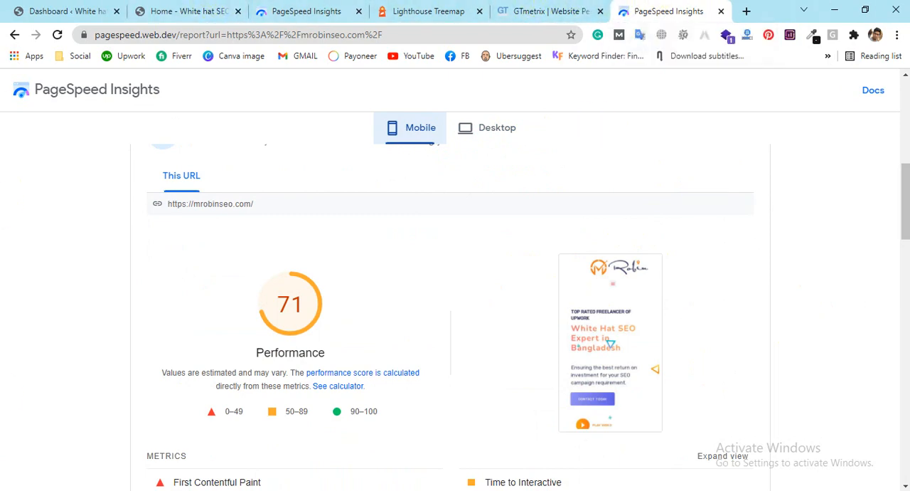
Step: Return to the WordPress admin dashboard of mrobinseo.com
left_click(32, 10)
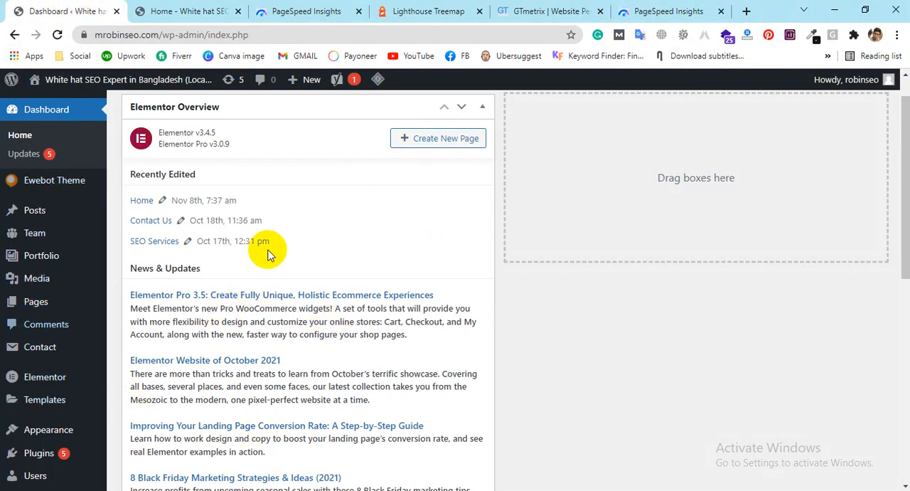
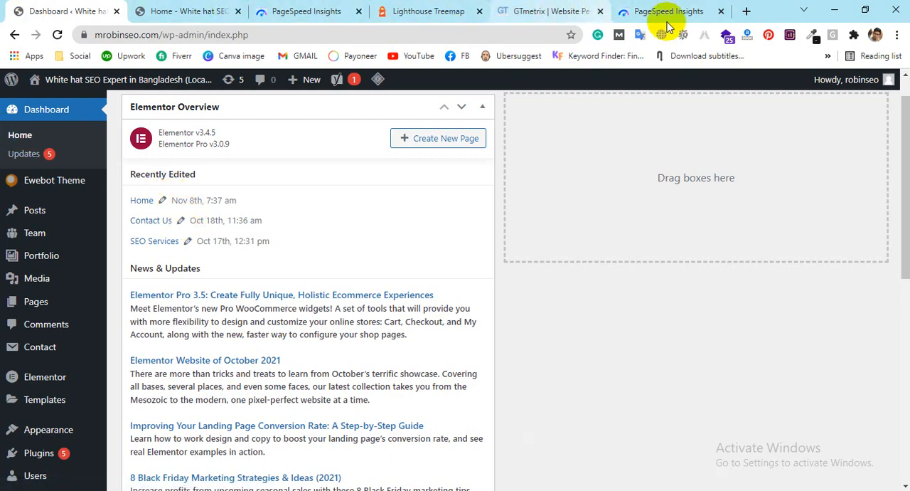
left_click(655, 13)
scroll(482, 230, "up", 2)
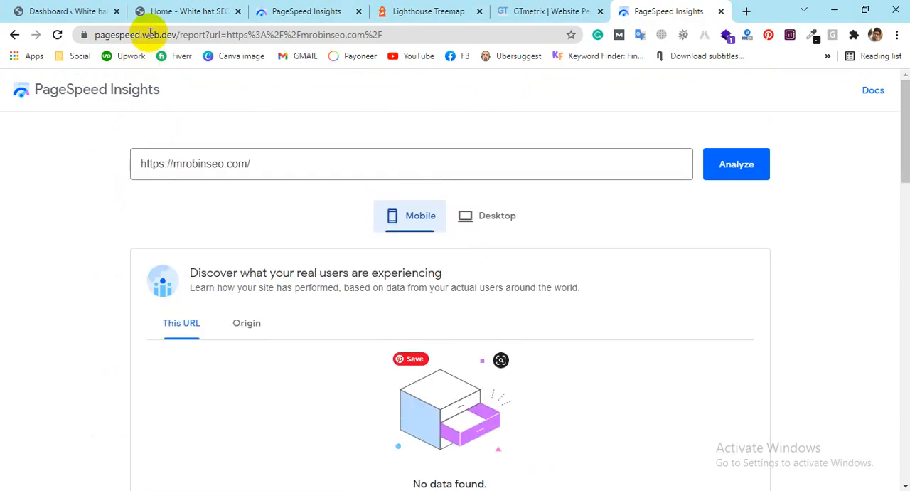
left_click(733, 178)
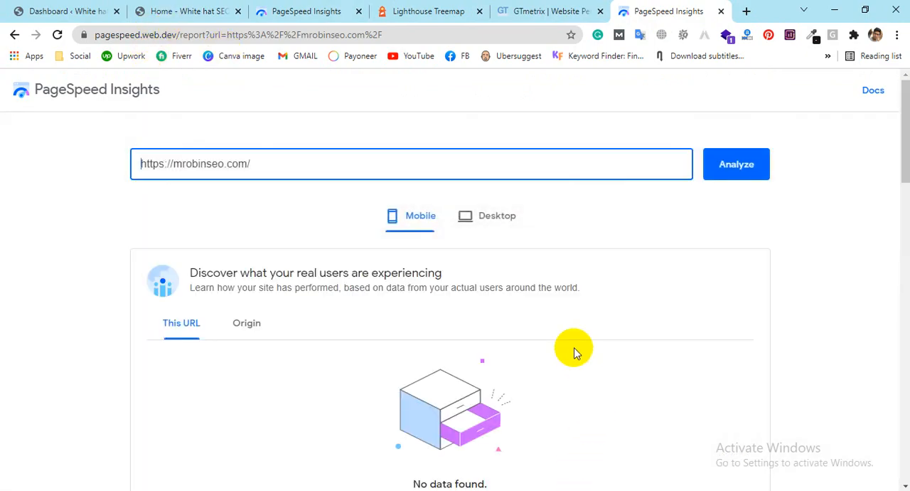
scroll(575, 349, "down", 7)
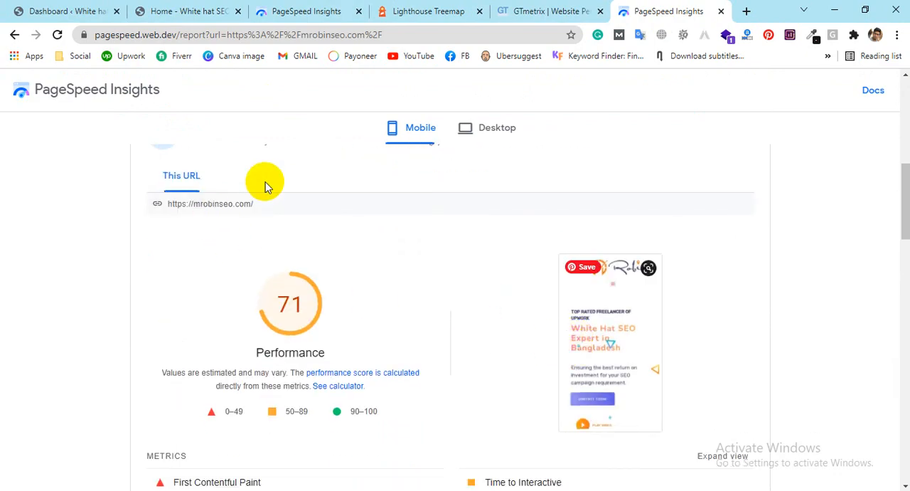
left_click(500, 138)
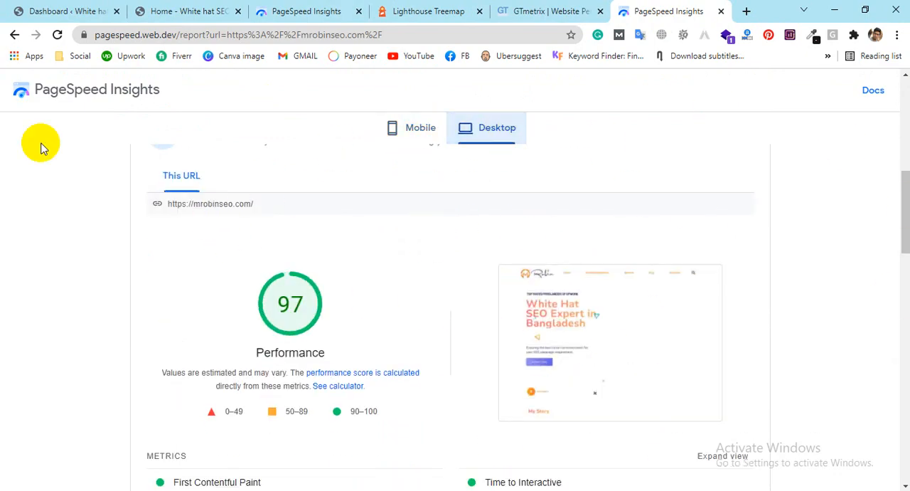
Step: Reload the WordPress admin dashboard and the site's home page
left_click(64, 7)
scroll(42, 298, "down", 3)
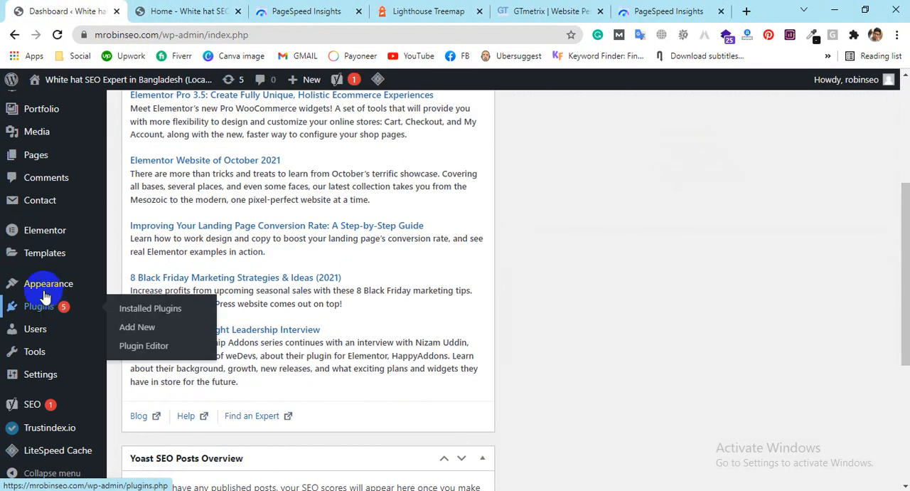
left_click(59, 34)
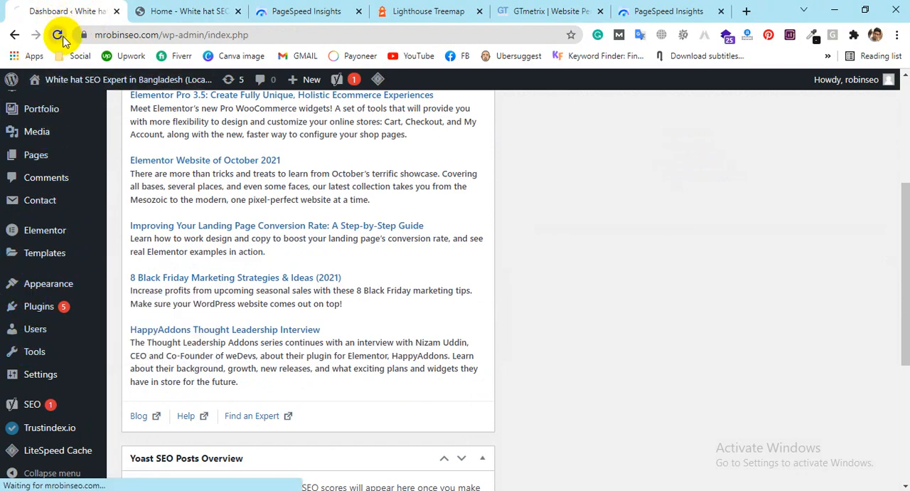
left_click(168, 6)
left_click(59, 35)
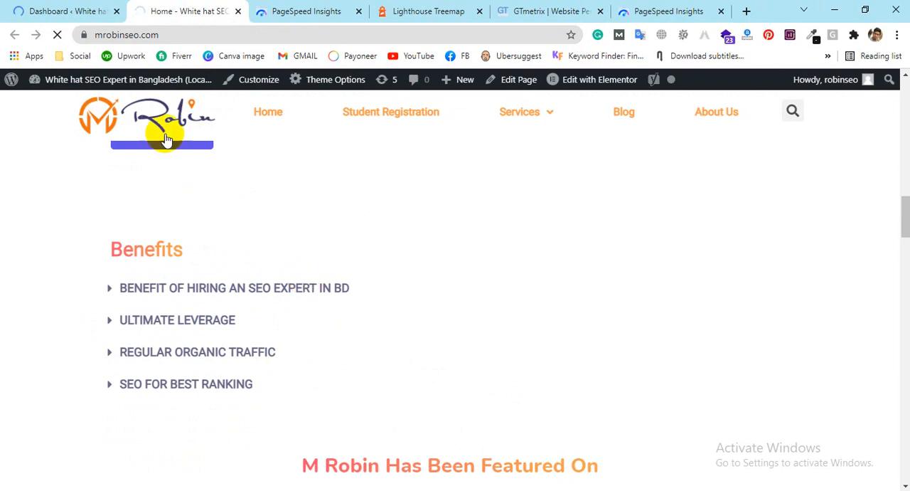
Step: Open the LiteSpeed Cache Image Optimization Settings and review the WebP creation and replacement options
left_click(68, 11)
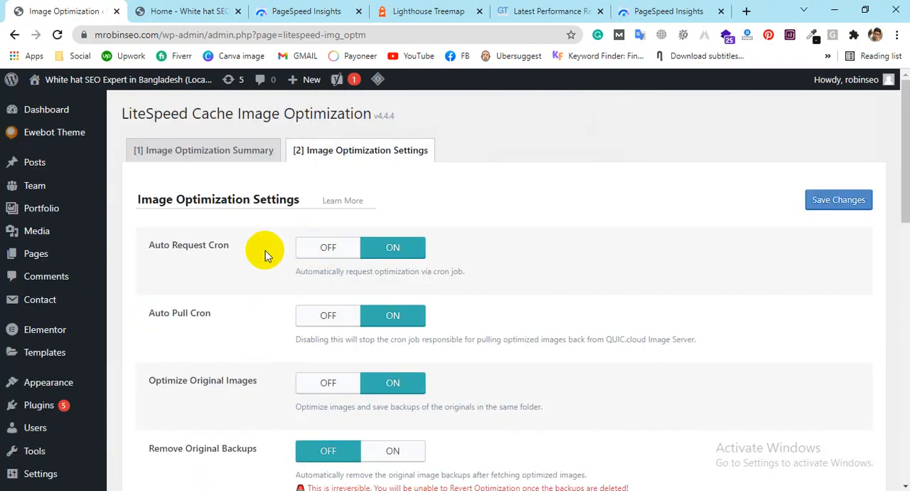
scroll(600, 235, "down", 8)
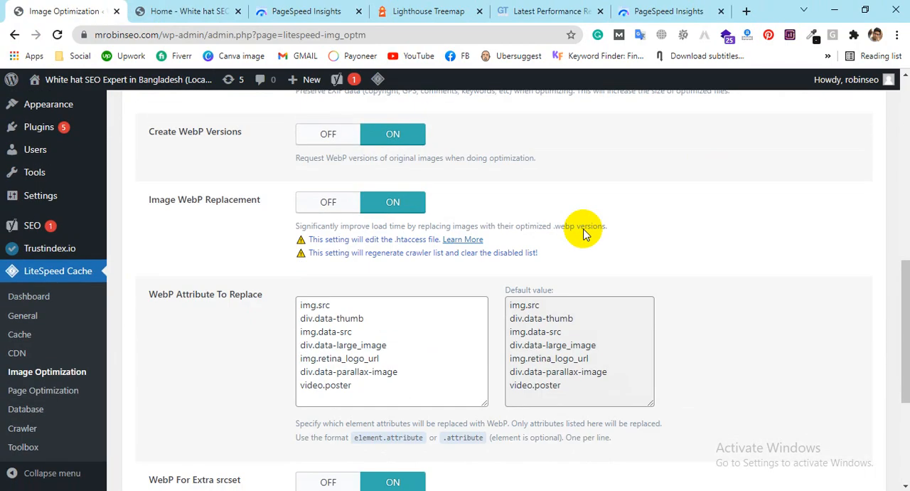
scroll(585, 229, "up", 3)
scroll(585, 229, "down", 5)
Step: Turn on CSS Minify and CSS Combine in the LiteSpeed Cache Page Optimization settings
left_click(40, 391)
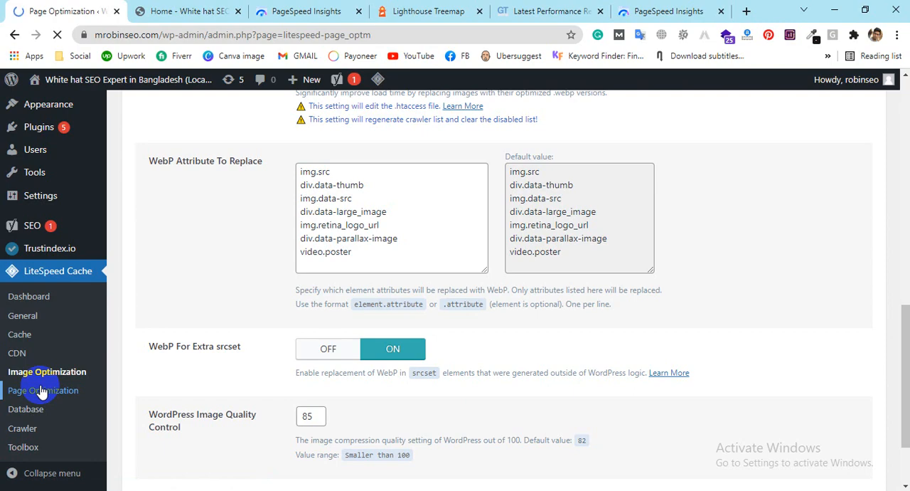
scroll(260, 275, "down", 2)
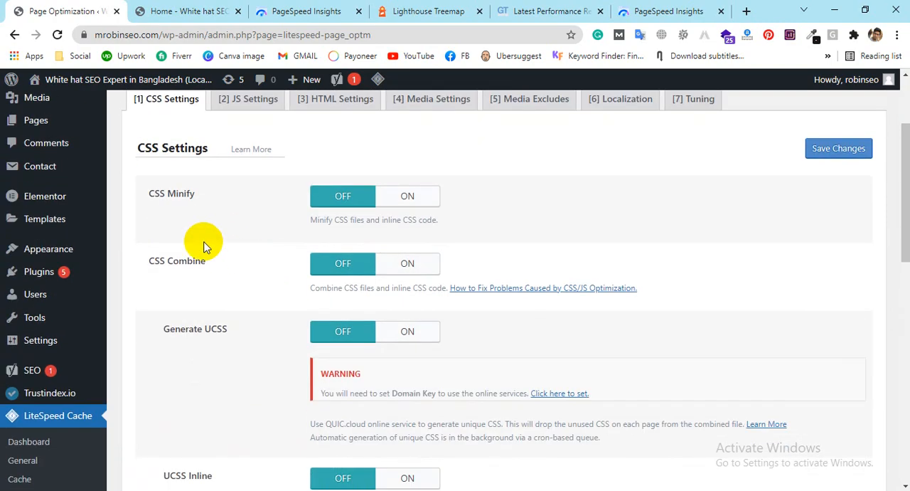
left_click(408, 197)
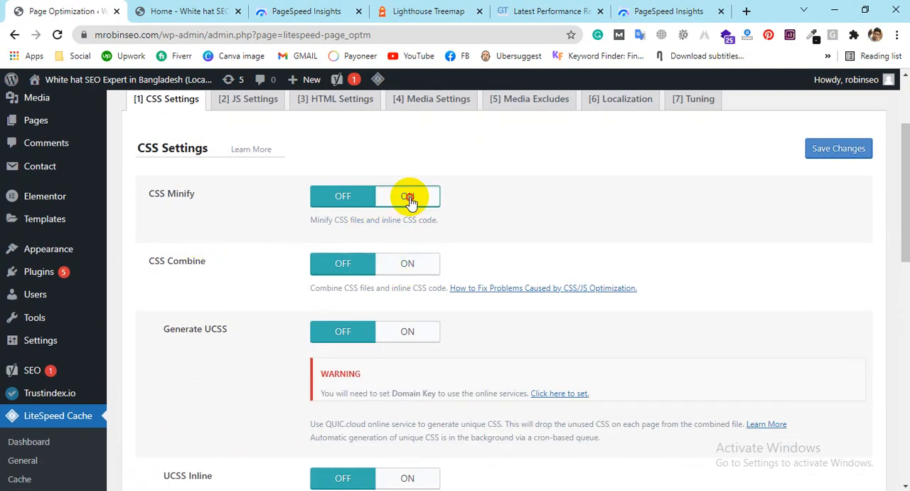
left_click(408, 264)
scroll(483, 228, "down", 2)
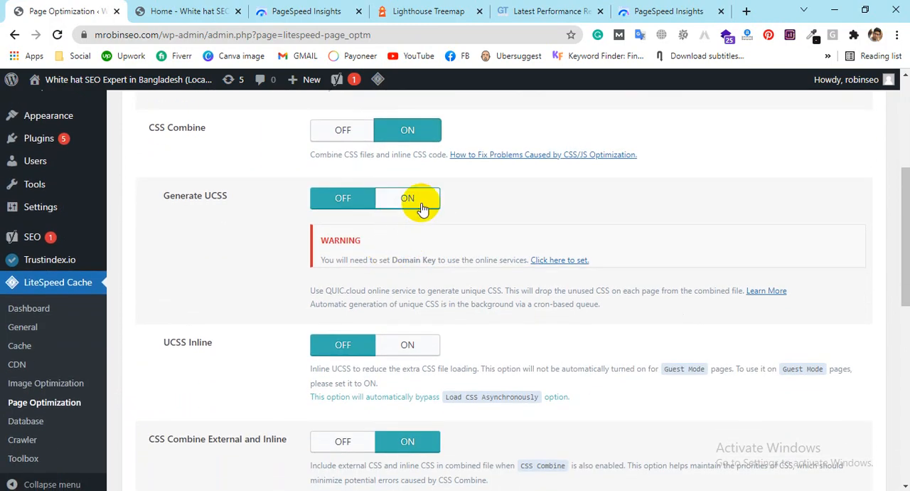
Step: Try to turn on Generate UCSS and Load CSS Asynchronously, and save the CSS settings
left_click(407, 198)
scroll(462, 152, "down", 1)
left_click(344, 129)
scroll(355, 235, "down", 1)
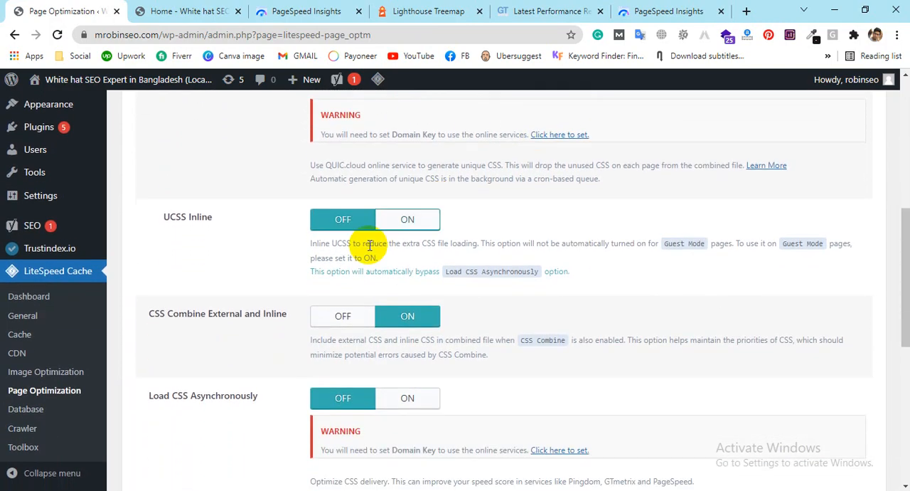
scroll(424, 258, "down", 2)
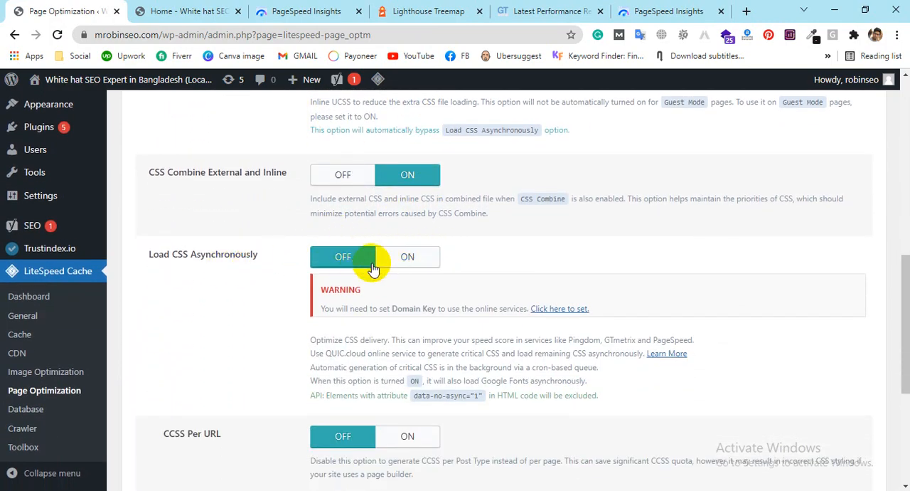
left_click(411, 261)
scroll(370, 213, "down", 2)
scroll(207, 271, "down", 2)
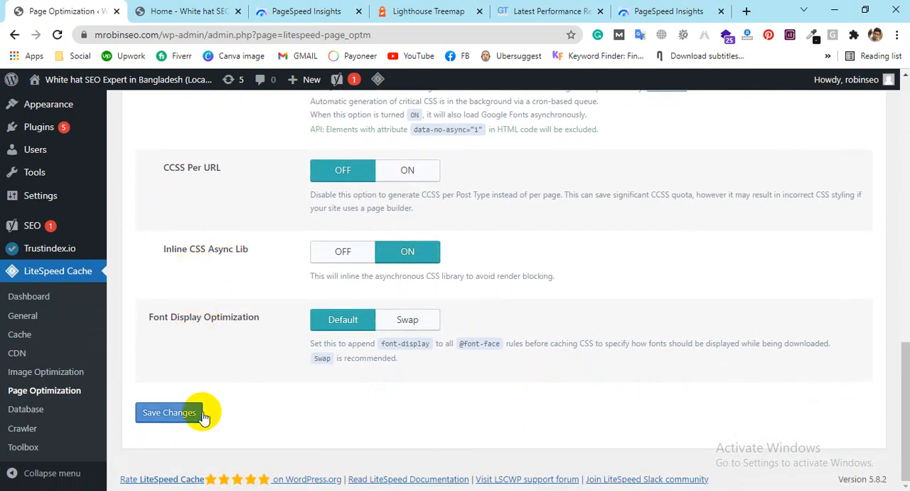
left_click(177, 410)
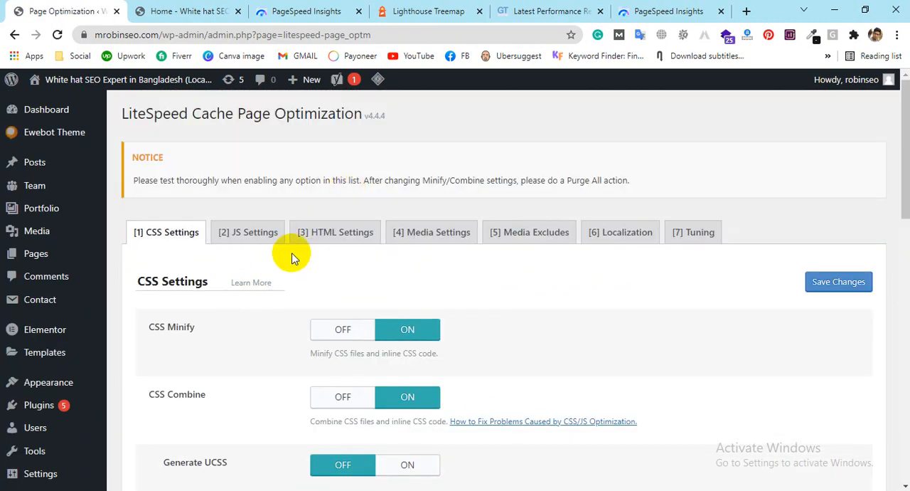
Step: Turn on JS Minify and JS Combine in the JS settings and save the changes
left_click(257, 237)
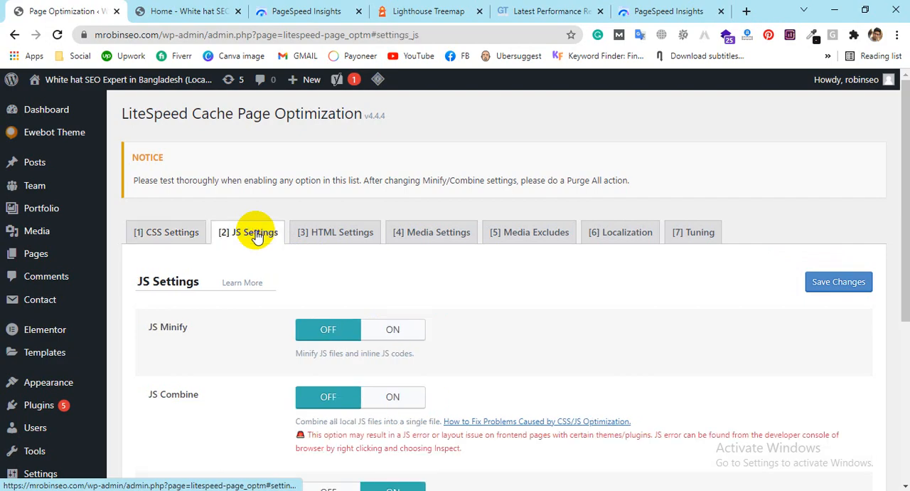
left_click(392, 327)
scroll(542, 288, "down", 1)
left_click(384, 329)
scroll(630, 271, "down", 3)
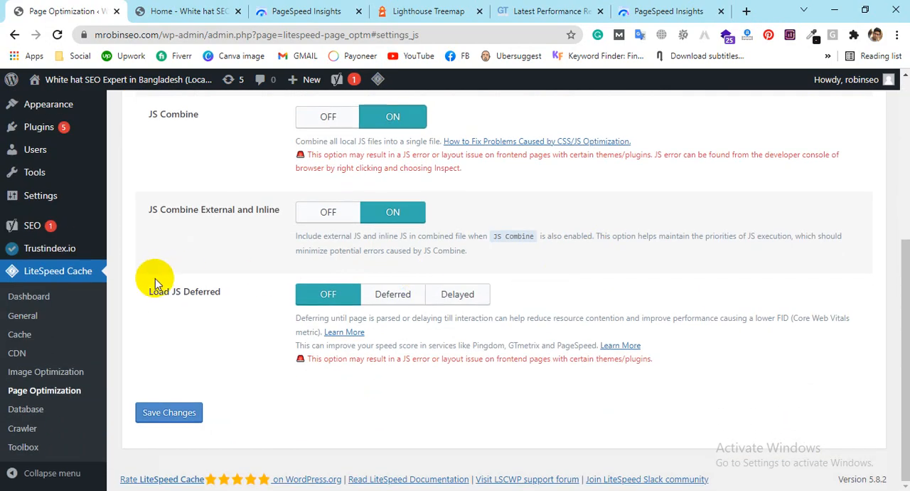
left_click(162, 413)
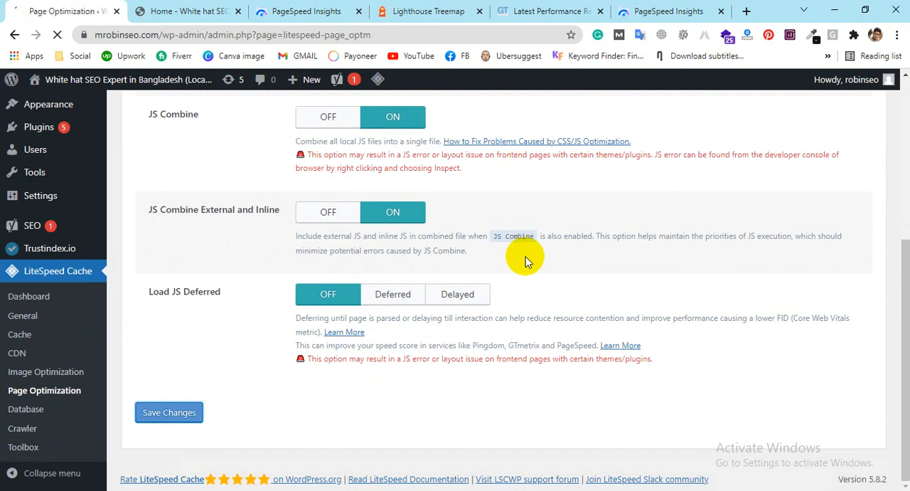
Step: Turn on HTML Minify in the HTML settings and save the changes
left_click(352, 234)
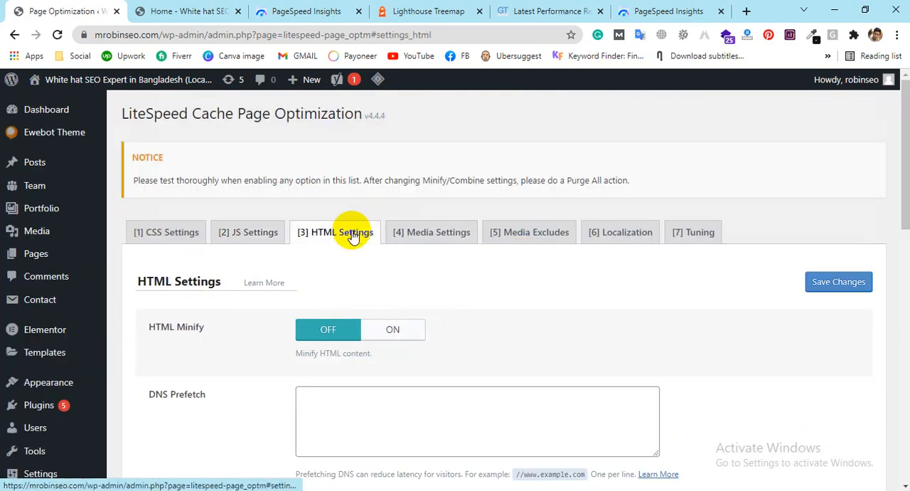
left_click(393, 328)
scroll(561, 306, "down", 6)
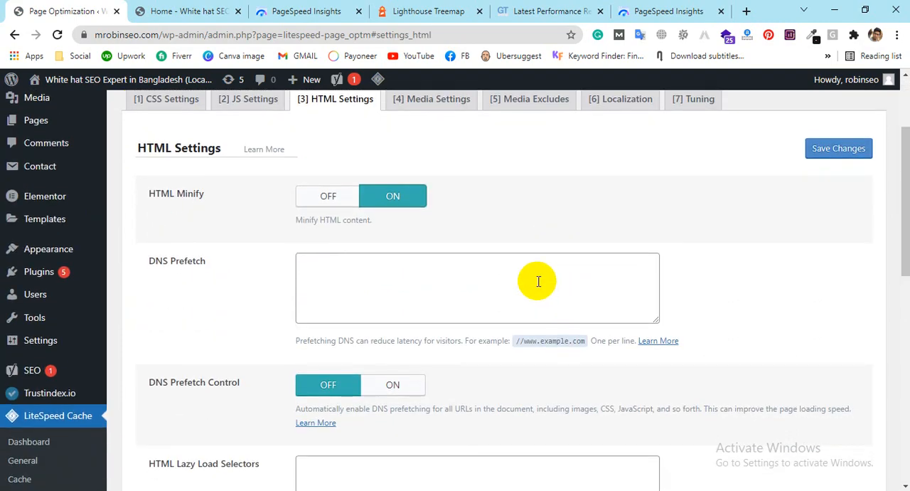
scroll(403, 250, "up", 4)
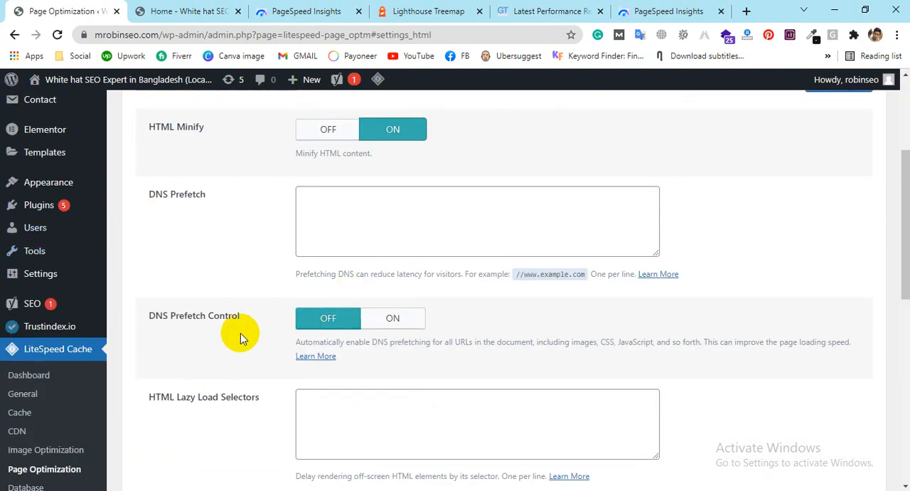
scroll(584, 274, "down", 10)
left_click(166, 414)
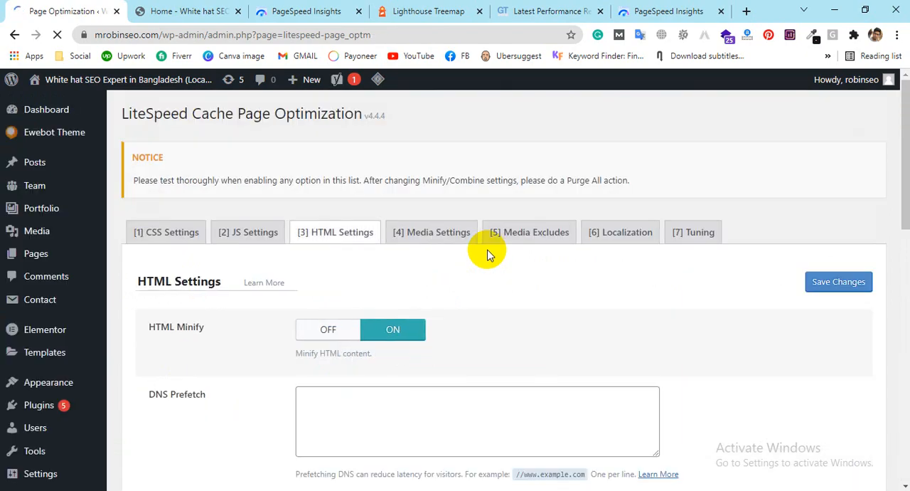
Step: Turn on Remove WordPress Emoji, Load Google Fonts Asynchronously and Remove Noscript Tags, and save the HTML settings
scroll(459, 254, "down", 10)
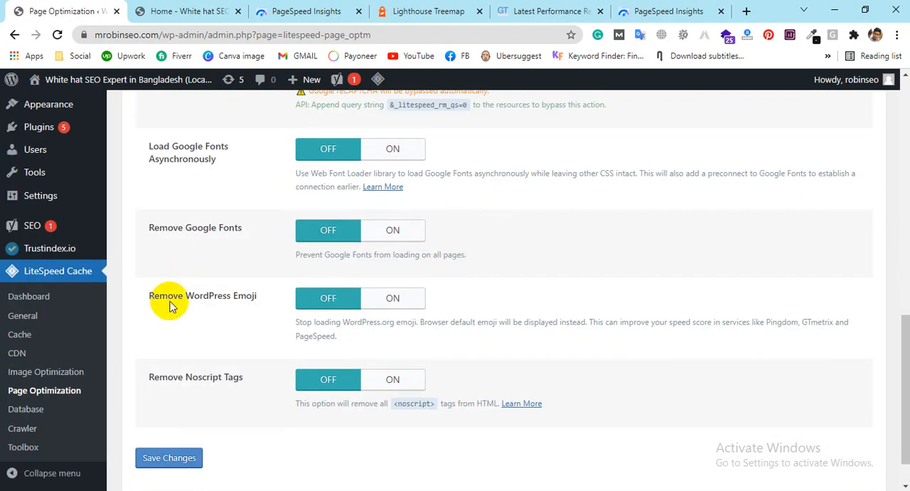
left_click(384, 306)
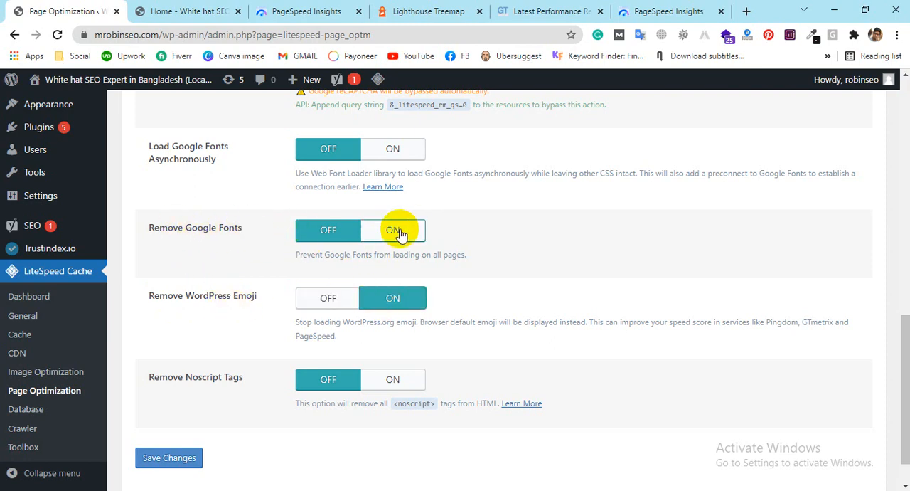
left_click(352, 148)
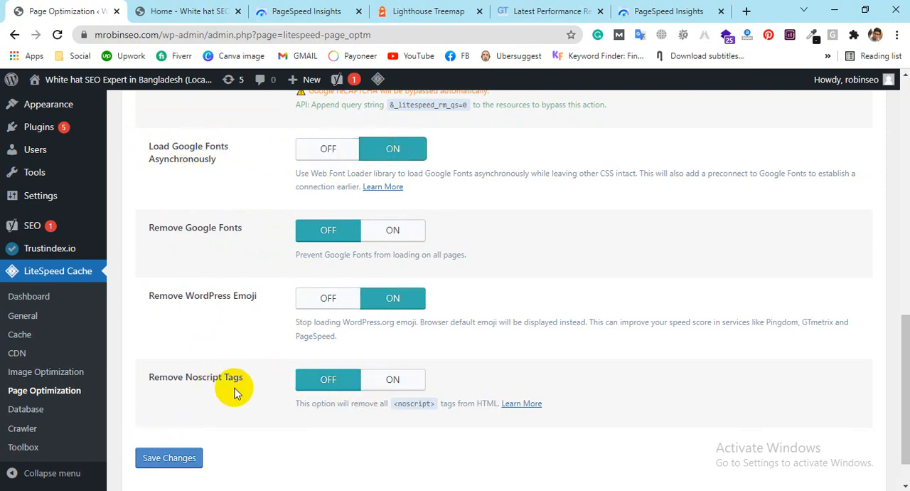
left_click(382, 381)
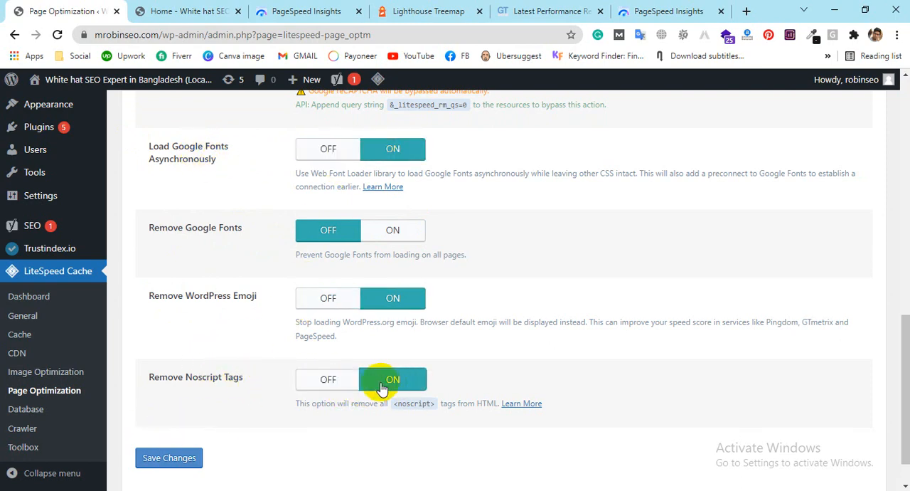
left_click(162, 459)
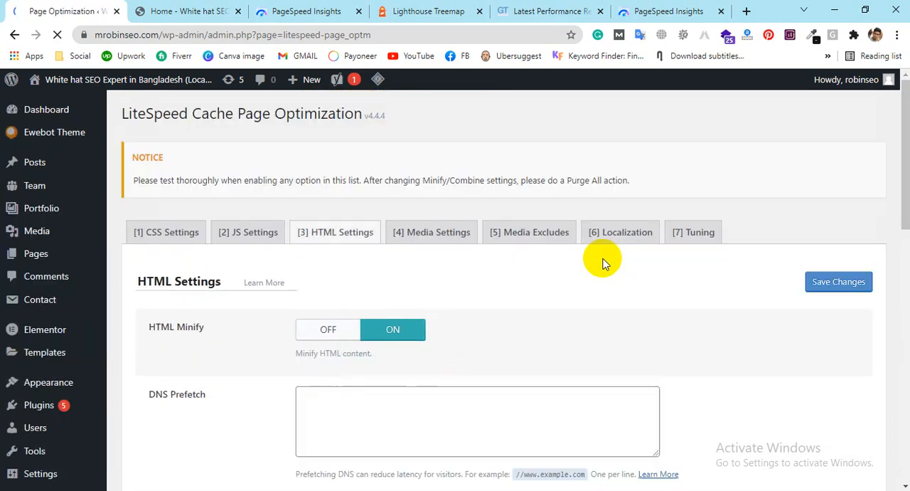
Step: Turn on Lazy Load Images and Lazy Load Iframes in the media settings and save the changes
left_click(449, 234)
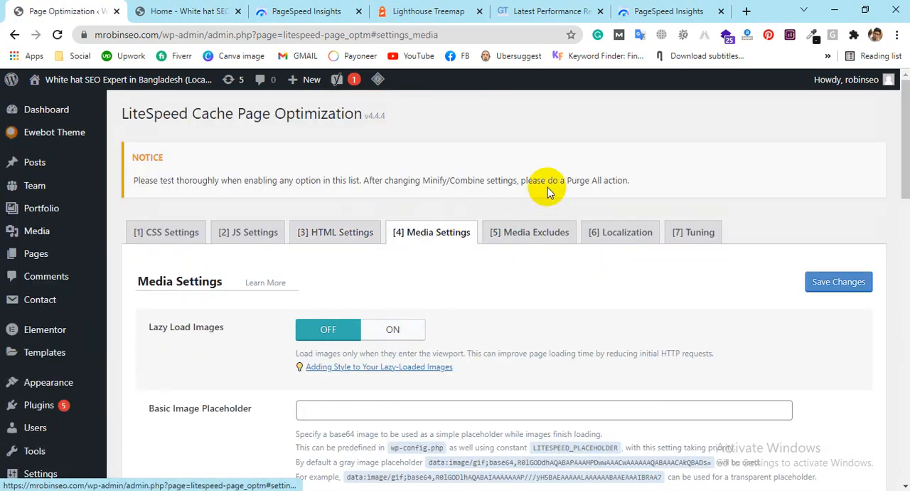
left_click(422, 333)
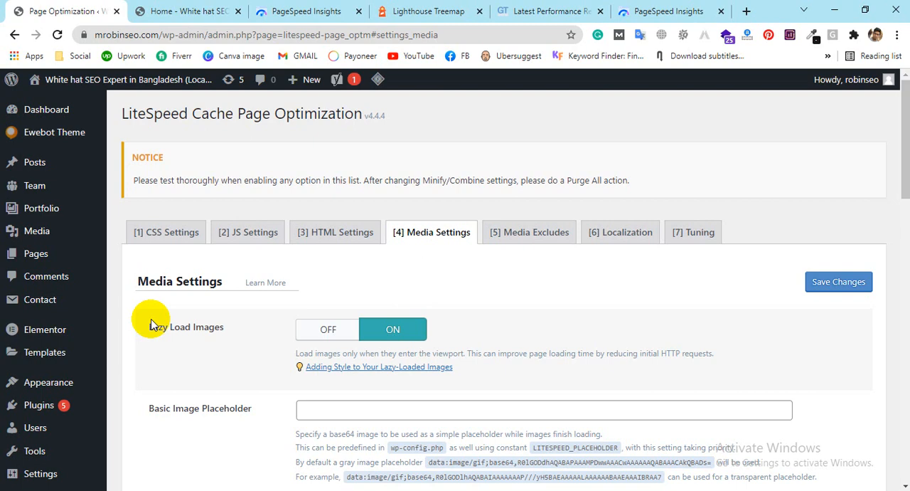
scroll(358, 270, "down", 5)
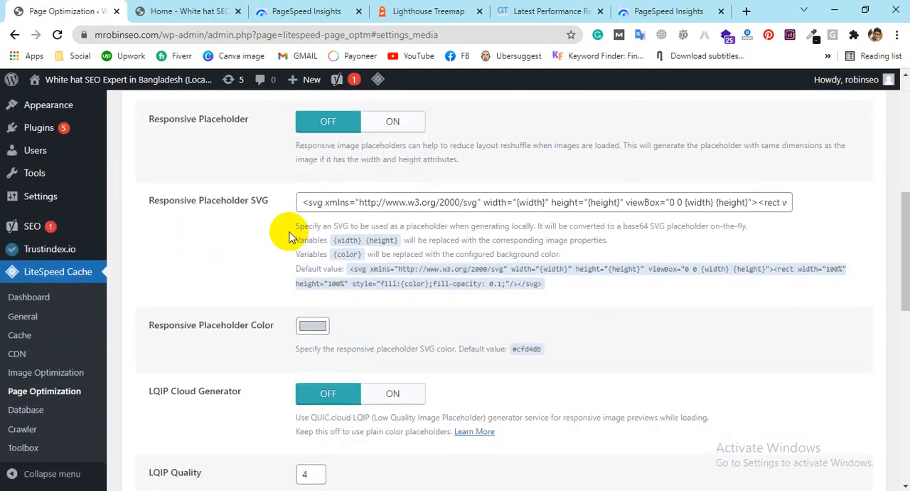
scroll(285, 238, "up", 1)
scroll(266, 223, "down", 4)
scroll(257, 227, "down", 5)
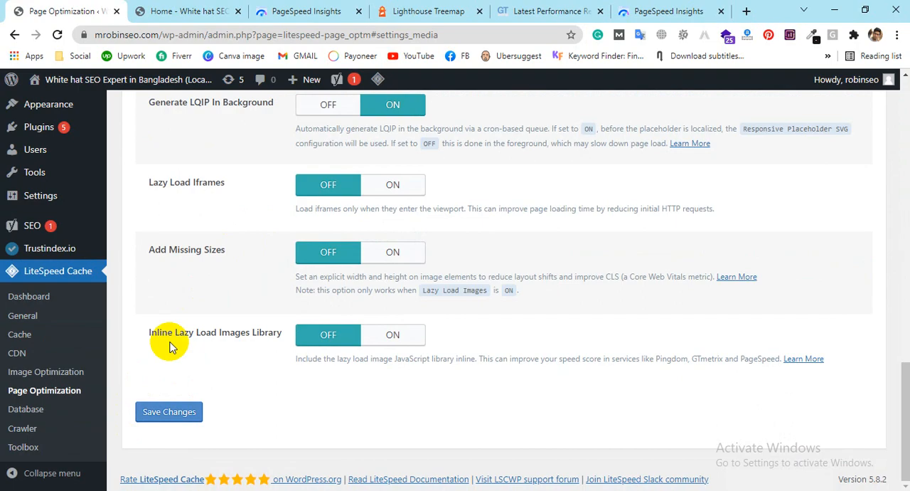
left_click(392, 184)
scroll(295, 195, "up", 1)
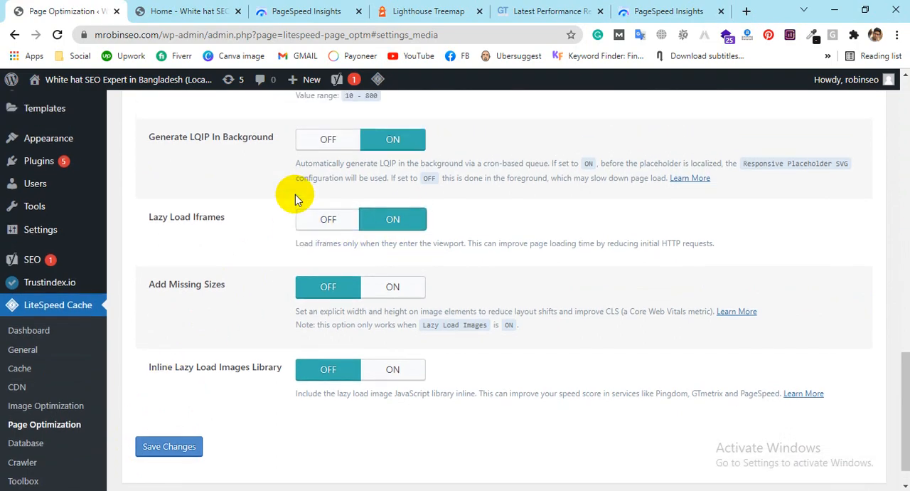
scroll(268, 197, "up", 4)
scroll(262, 192, "down", 5)
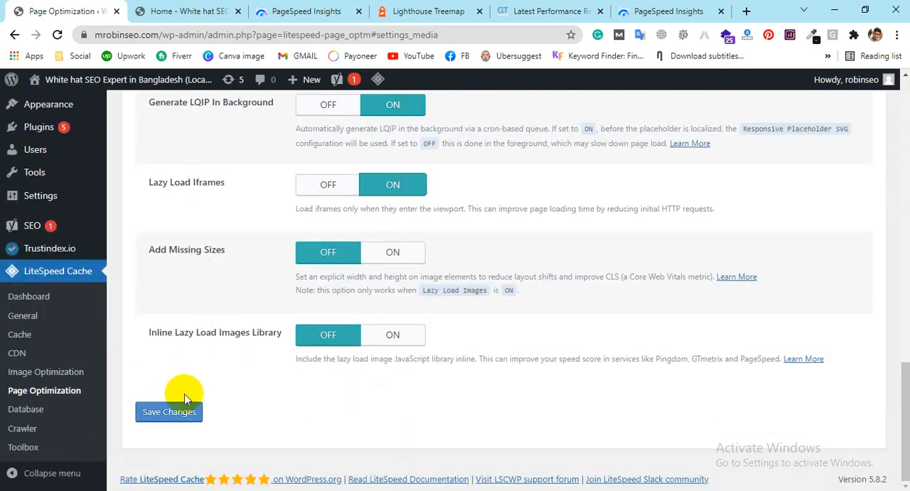
left_click(171, 411)
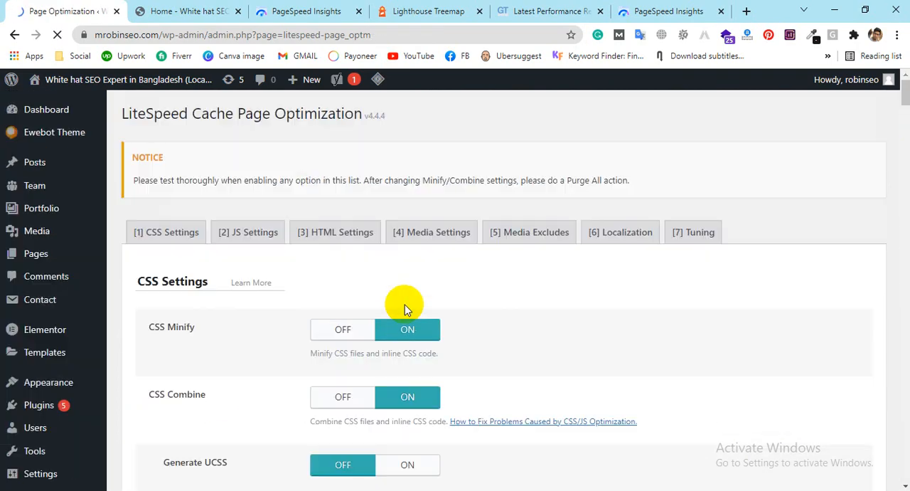
Step: Turn on Gravatar Cache in the Localization settings and save the changes
left_click(538, 235)
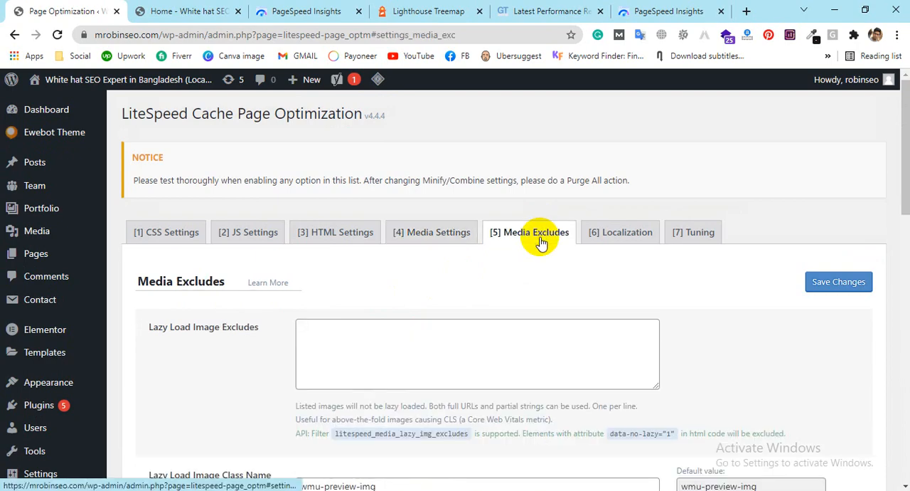
left_click(617, 239)
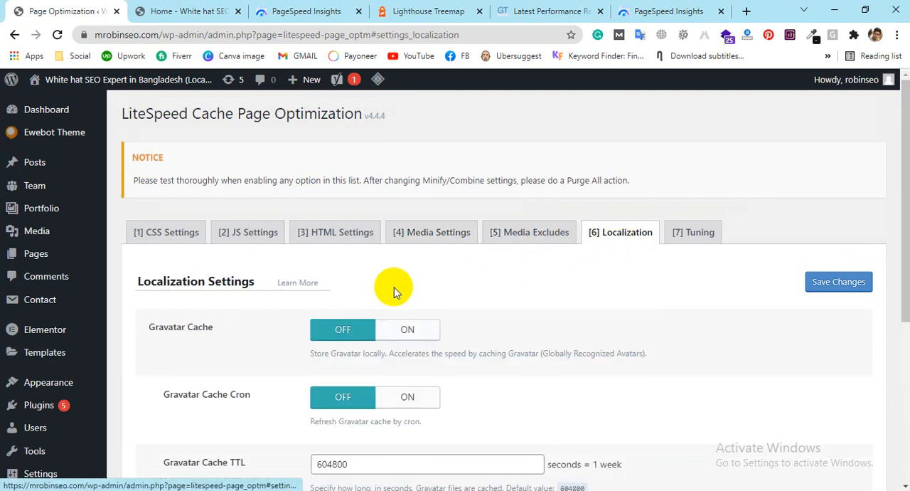
scroll(394, 287, "down", 2)
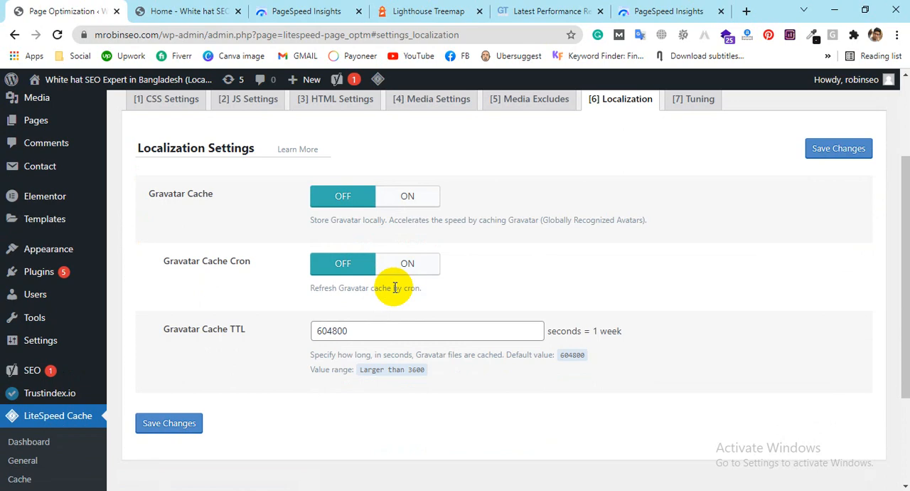
left_click(406, 197)
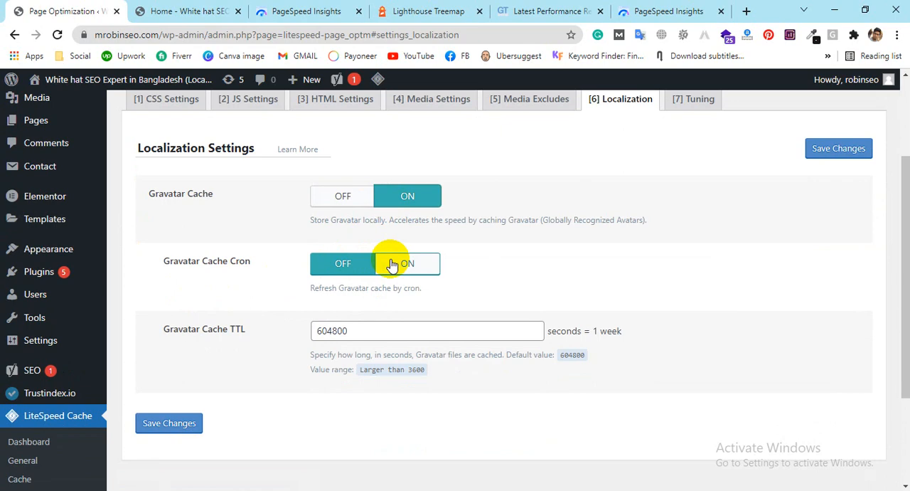
left_click(168, 425)
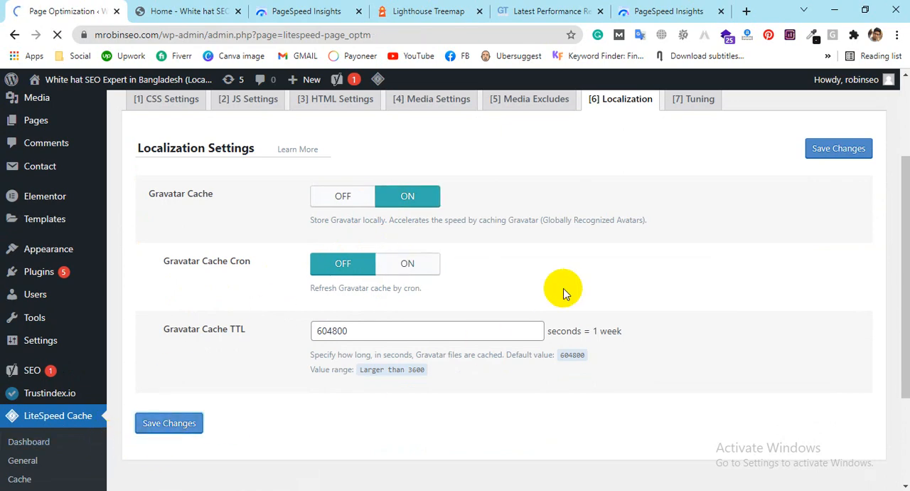
Step: Examine the CSS Excludes, JS Excludes and UCSS Whitelist in the Tuning settings
left_click(688, 233)
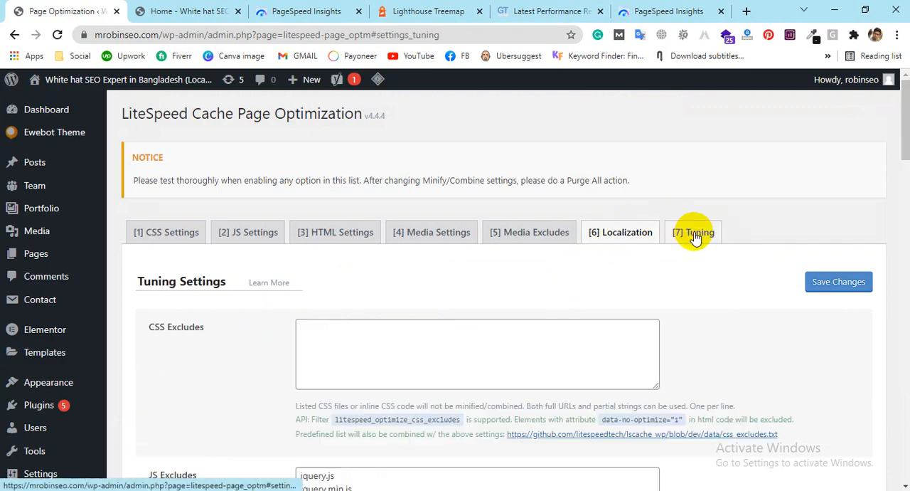
scroll(339, 299, "down", 3)
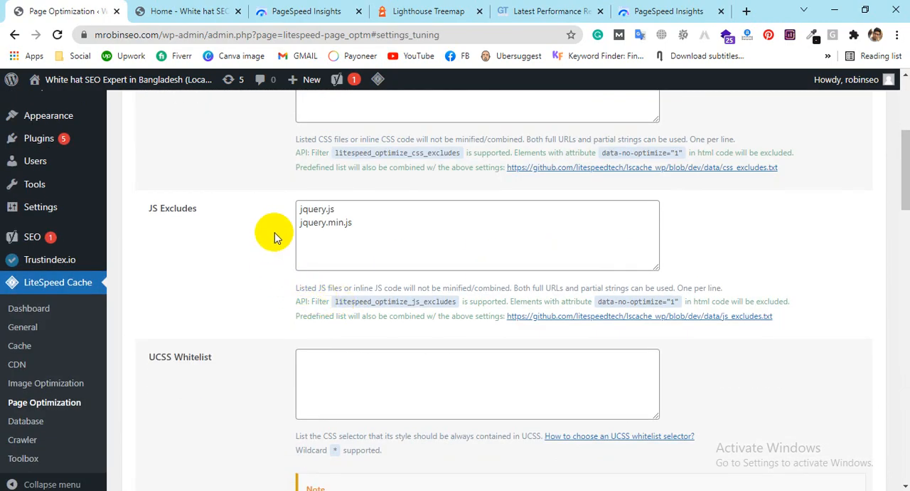
scroll(112, 299, "down", 2)
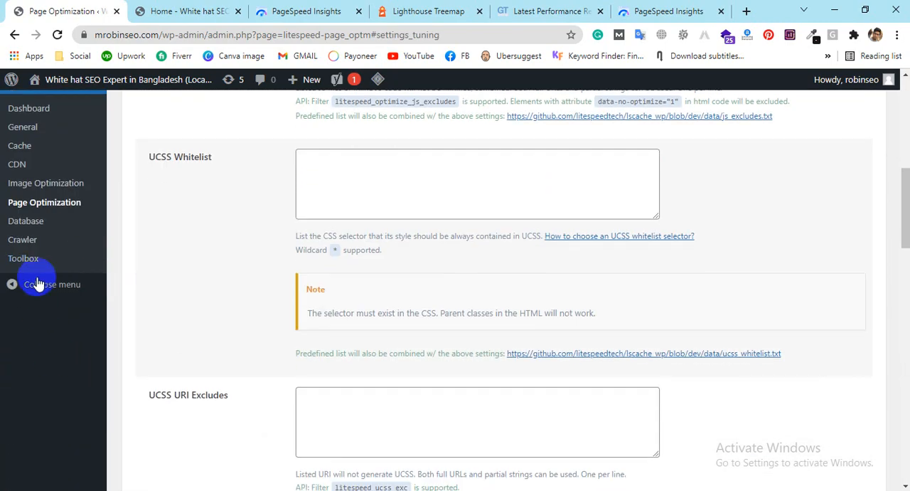
Step: Run Clean All in LiteSpeed Cache's Database Optimizer and review the remaining cleanup items
left_click(26, 221)
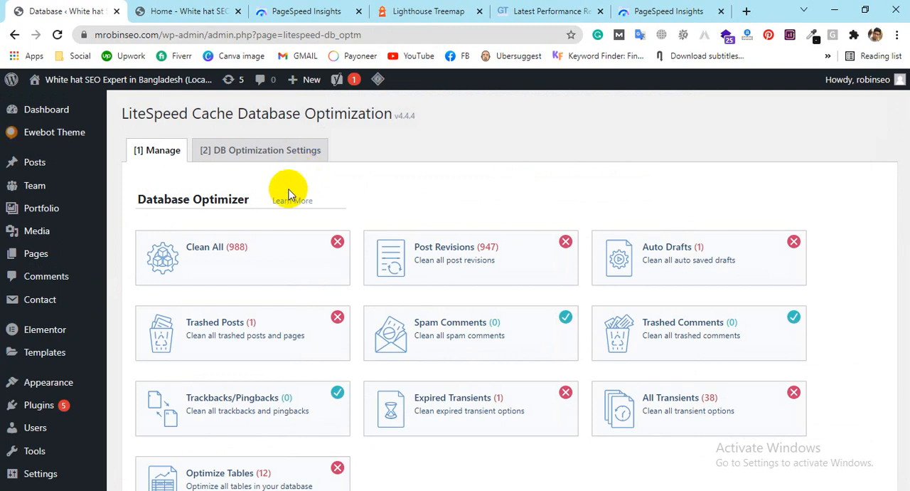
scroll(390, 209, "down", 1)
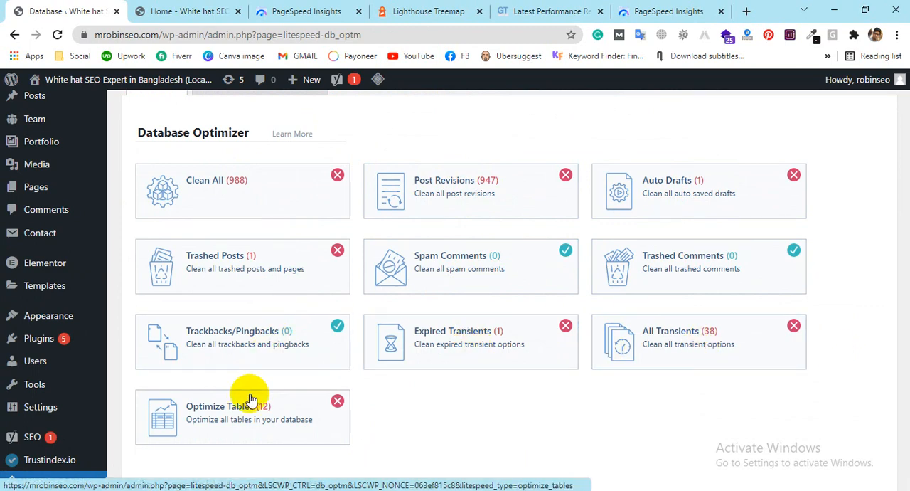
left_click(210, 191)
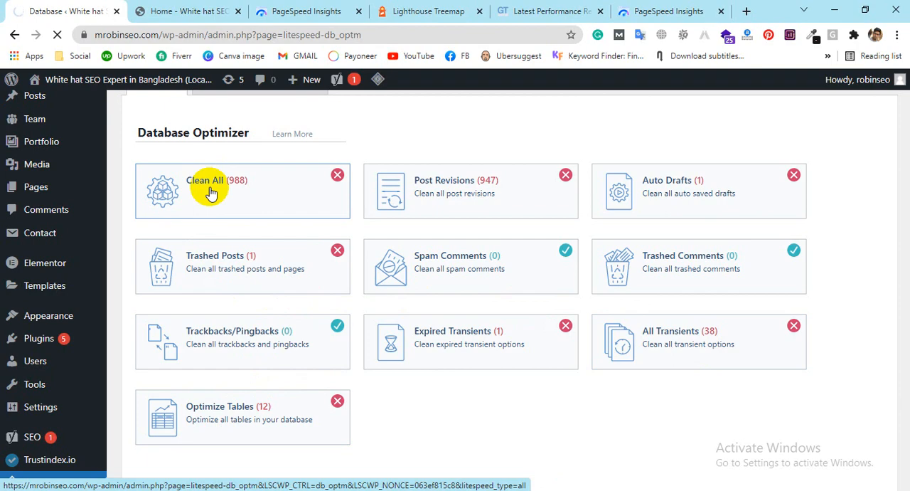
scroll(210, 191, "down", 4)
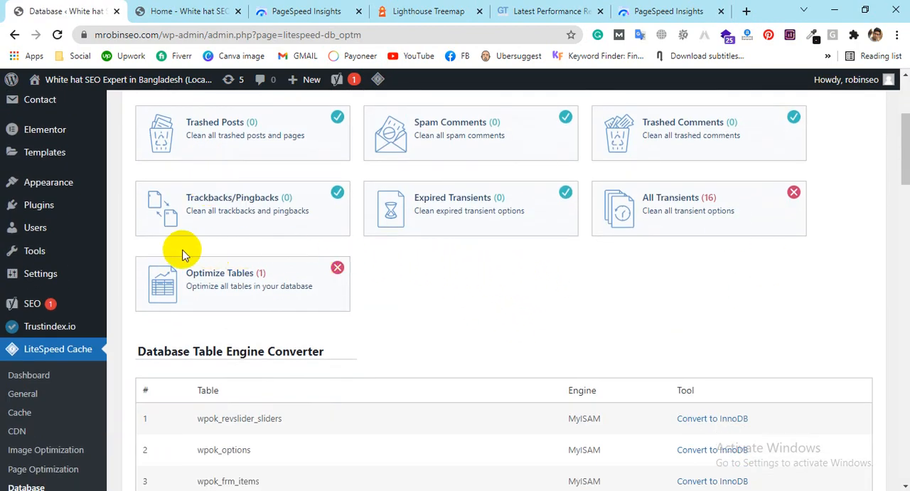
Step: Examine the LiteSpeed Cache Crawler's cron summary, simulation settings and general settings, then open the Toolbox's purge options
scroll(178, 244, "down", 5)
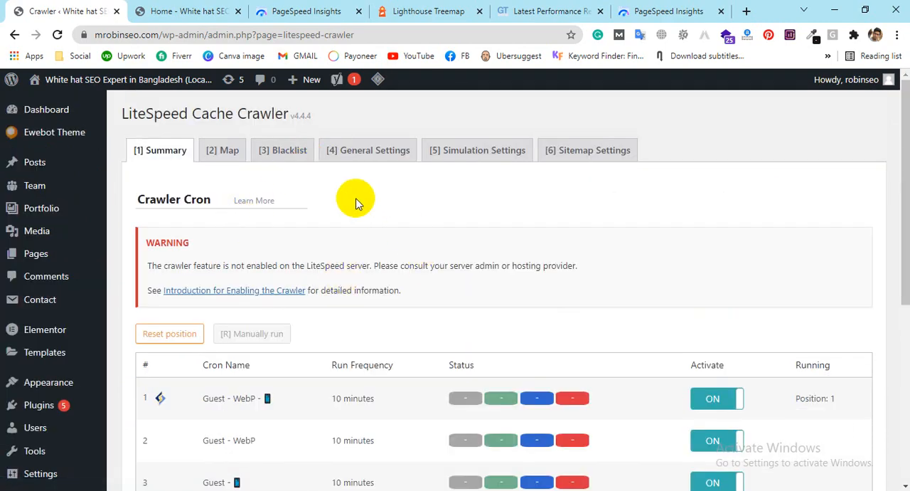
scroll(349, 202, "down", 2)
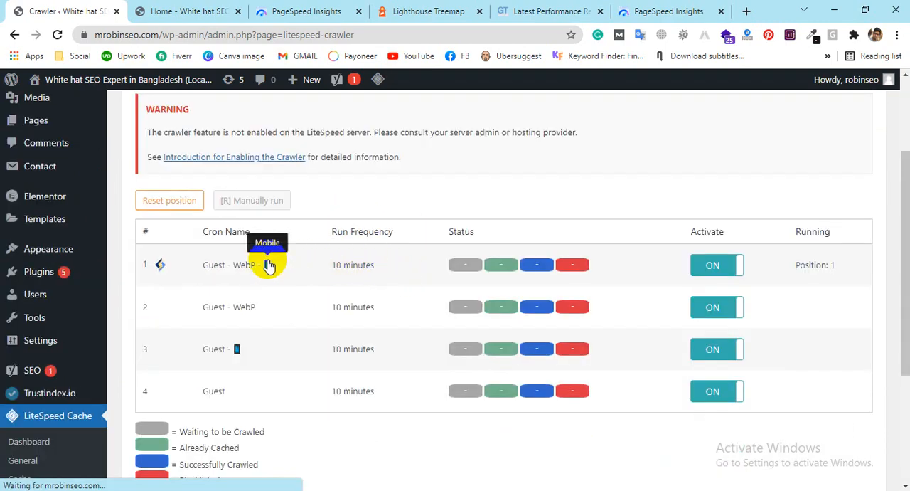
scroll(328, 296, "down", 3)
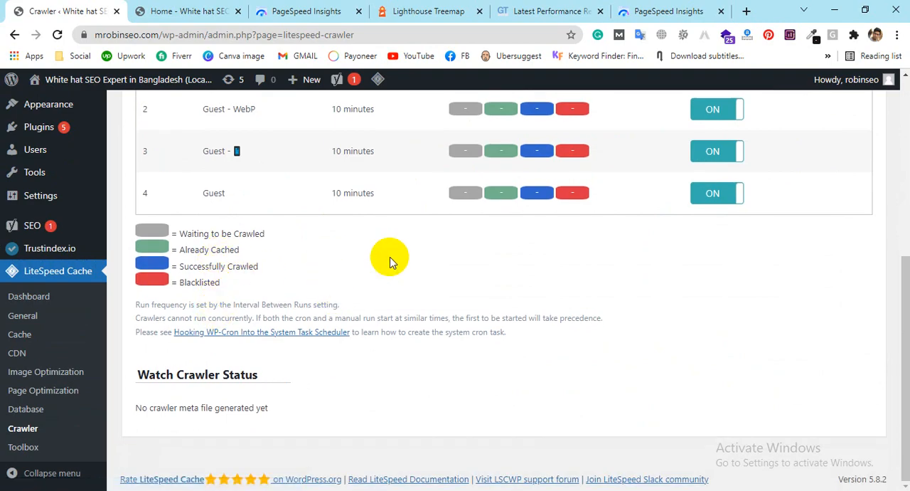
scroll(390, 262, "up", 5)
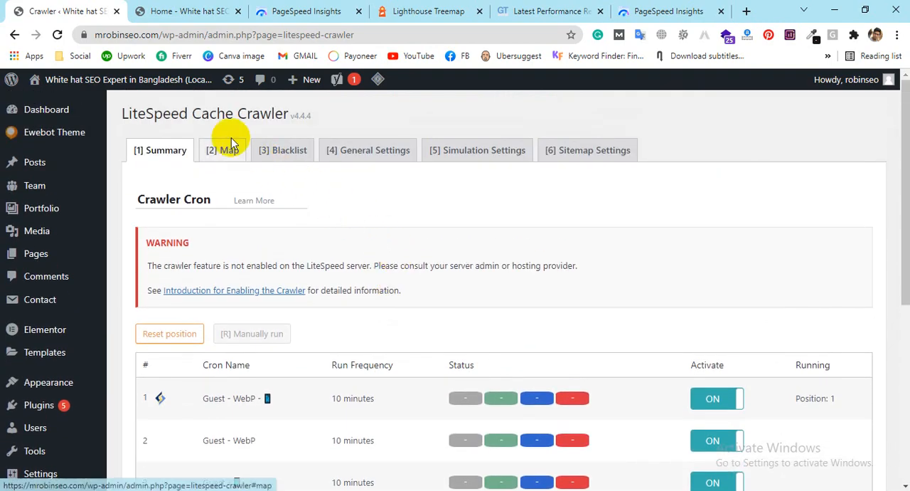
left_click(229, 149)
left_click(522, 150)
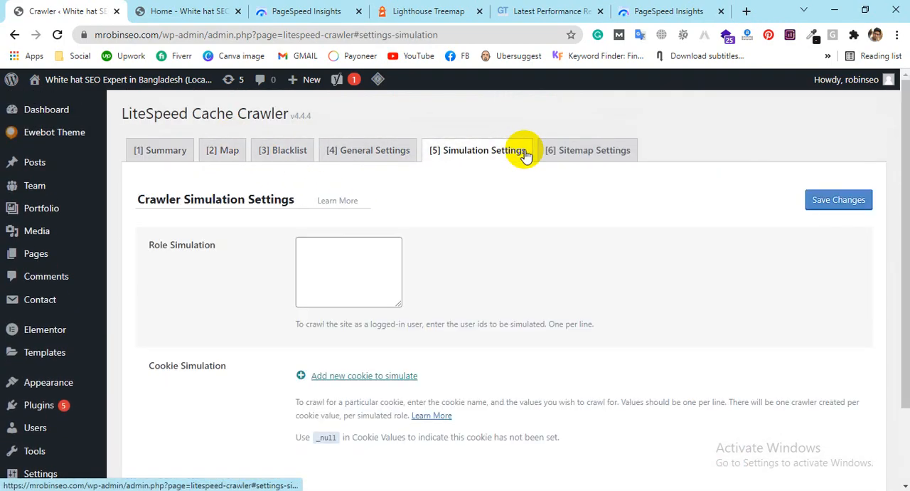
left_click(389, 154)
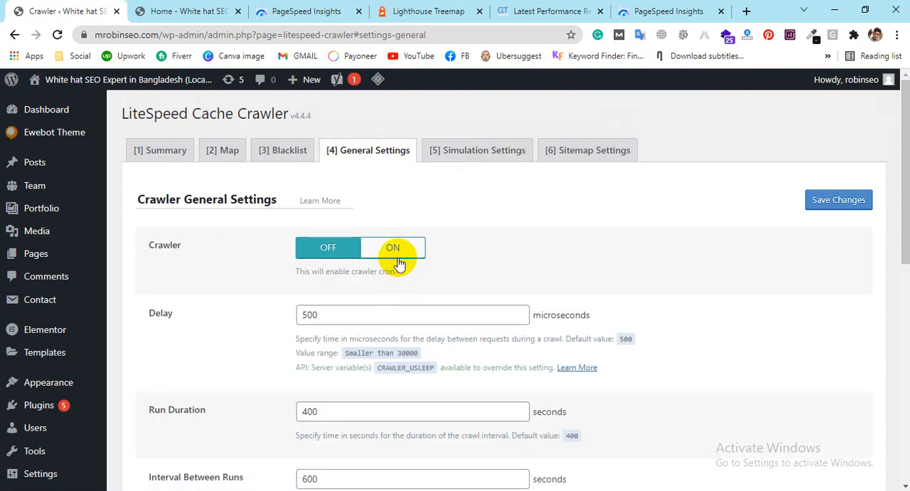
scroll(400, 263, "down", 4)
left_click(27, 456)
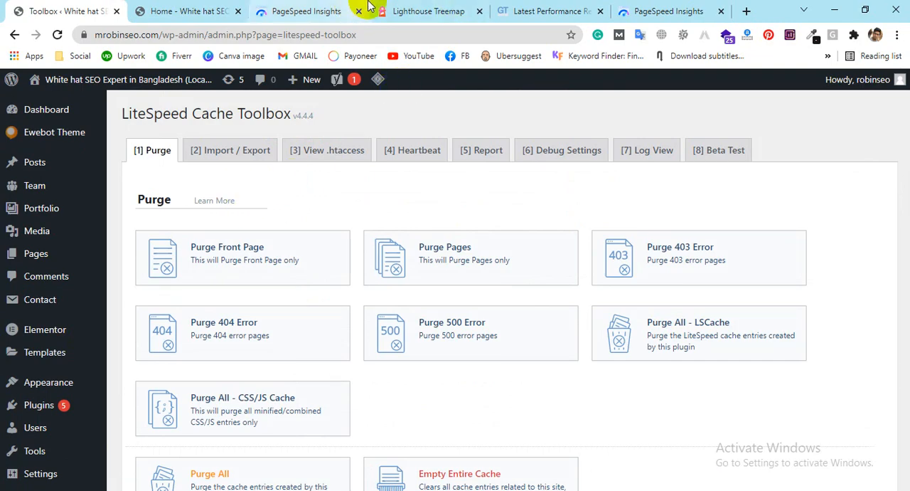
Step: Switch to PageSpeed Insights, re-run the site's analysis and examine its desktop performance report
left_click(619, 9)
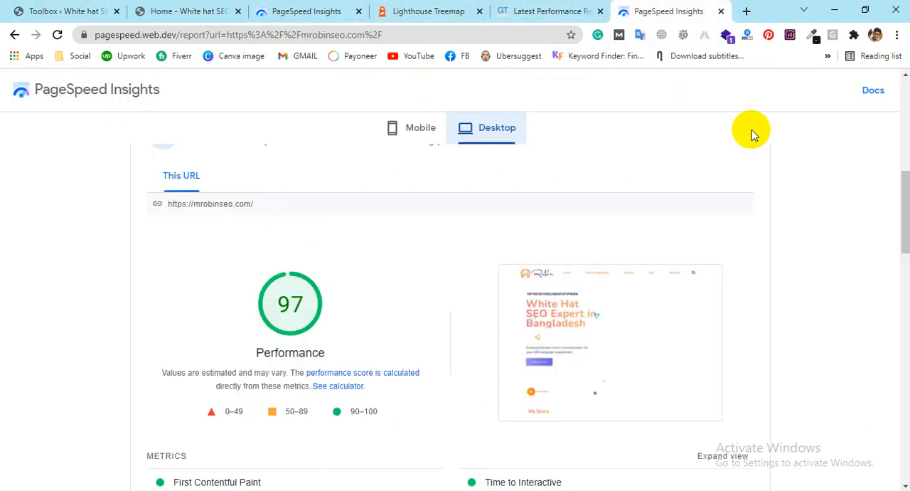
scroll(782, 139, "up", 8)
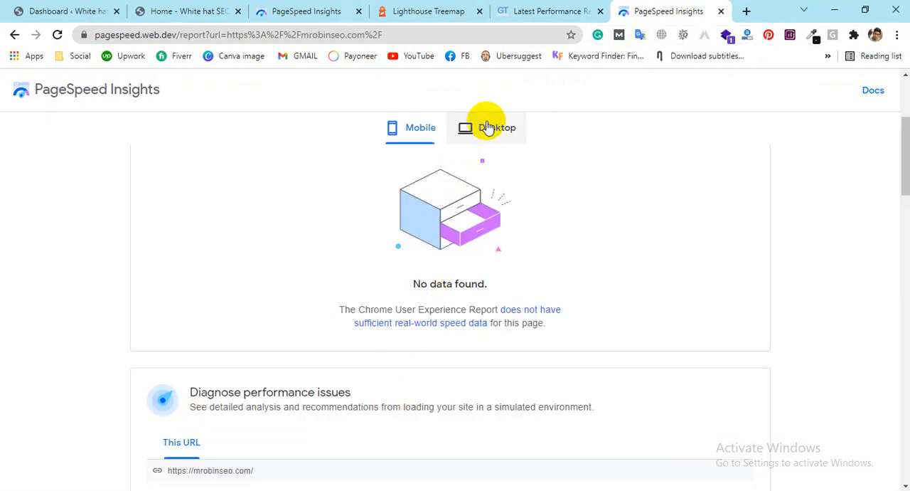
left_click(487, 127)
scroll(664, 259, "down", 4)
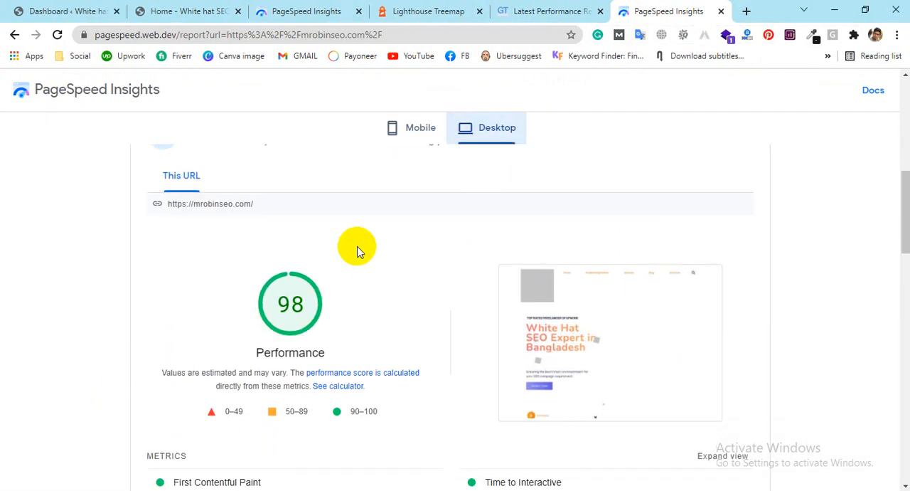